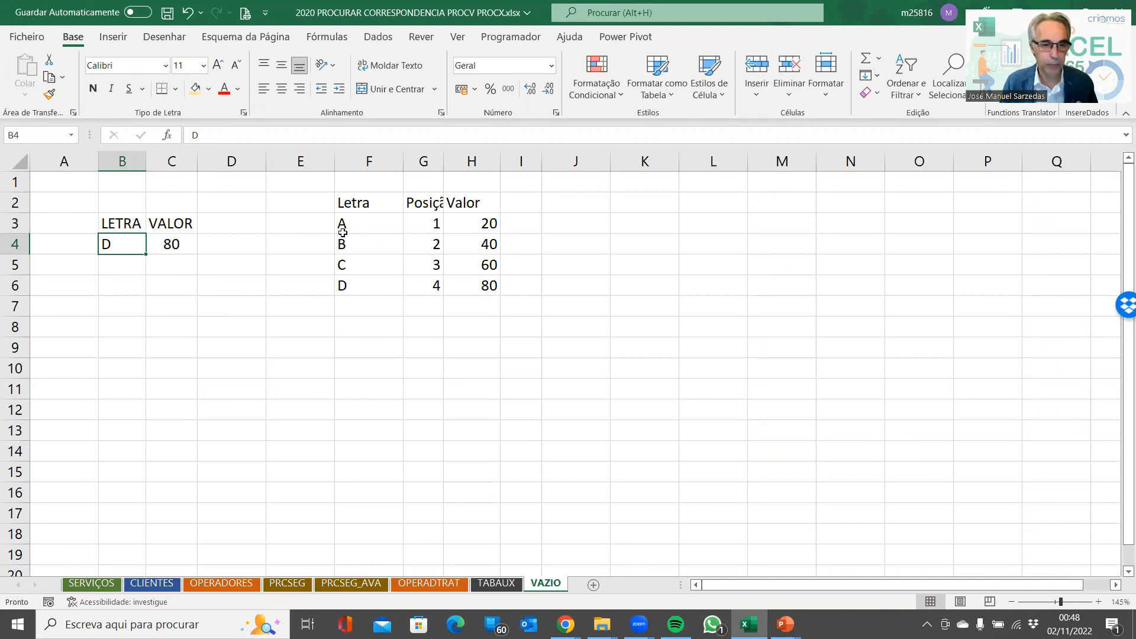
Examine the arguments of the PROCV formula in C4 under magnification, from Valor_proc to Núm_índice_coluna, without changing them
scroll(343, 234, "up", 2, "ctrl")
left_click(186, 261)
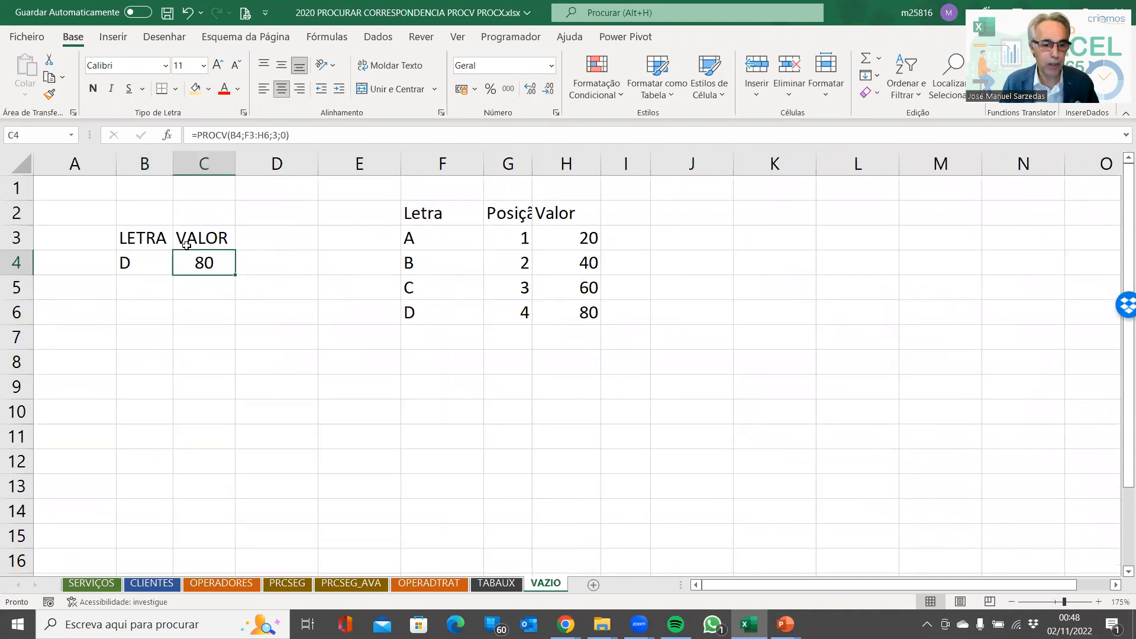
key("F2")
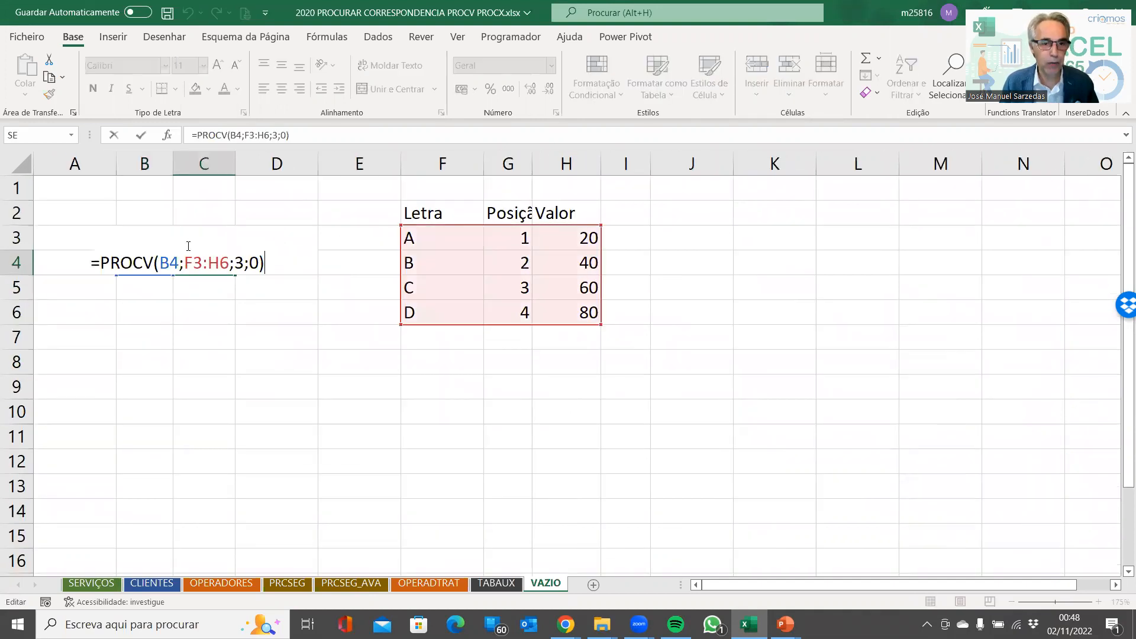
left_click(169, 136)
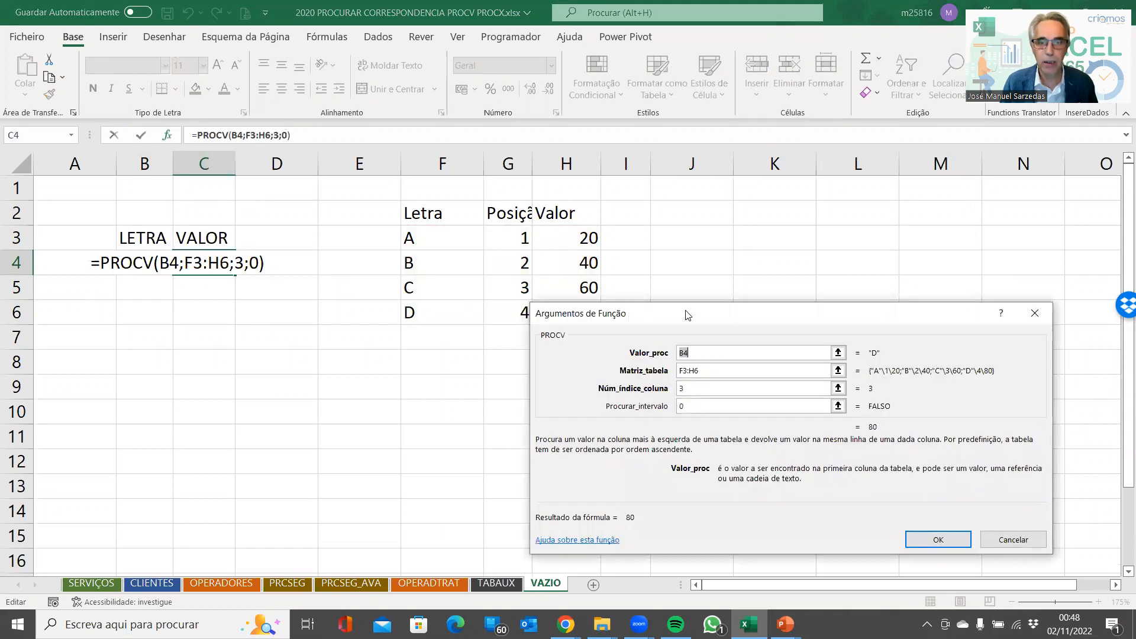
left_click_drag(686, 315, 472, 209)
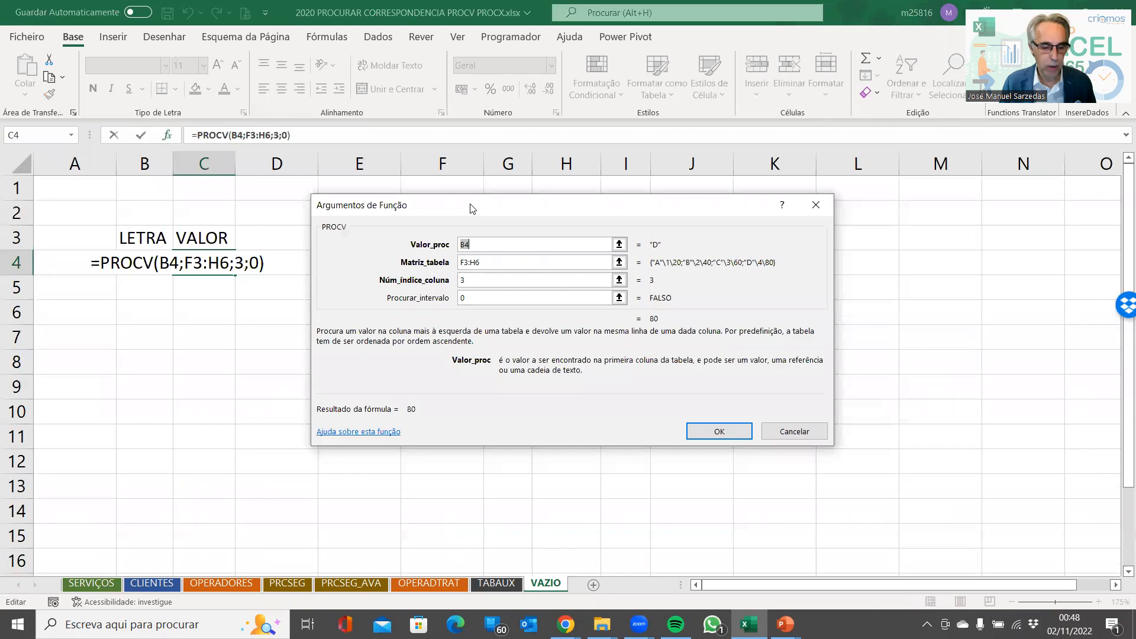
key("super+plus")
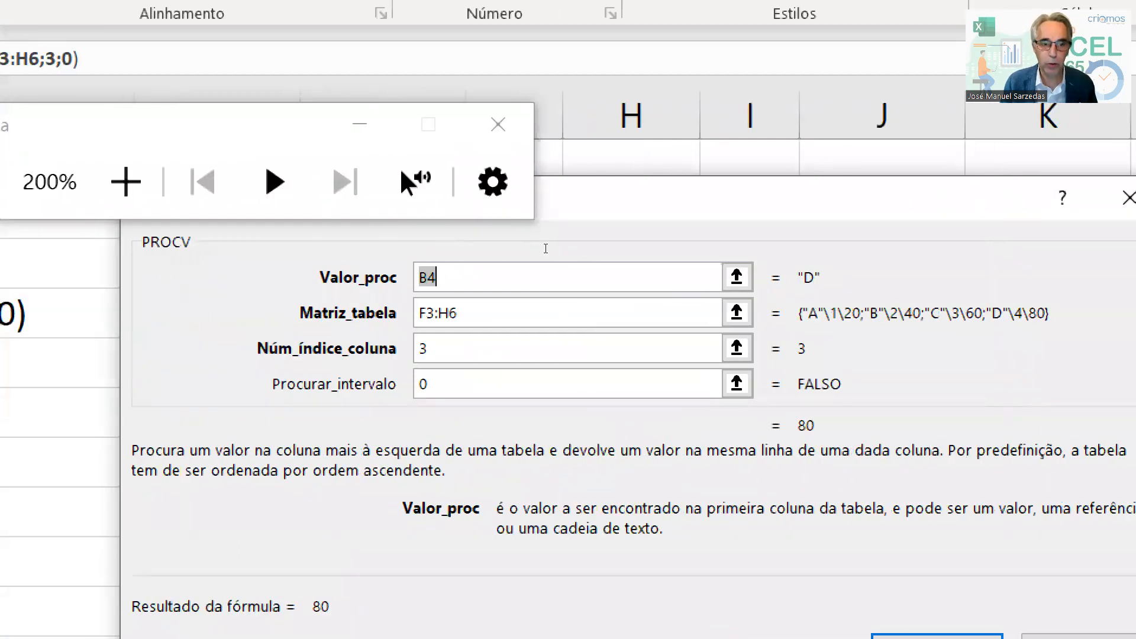
key("Tab")
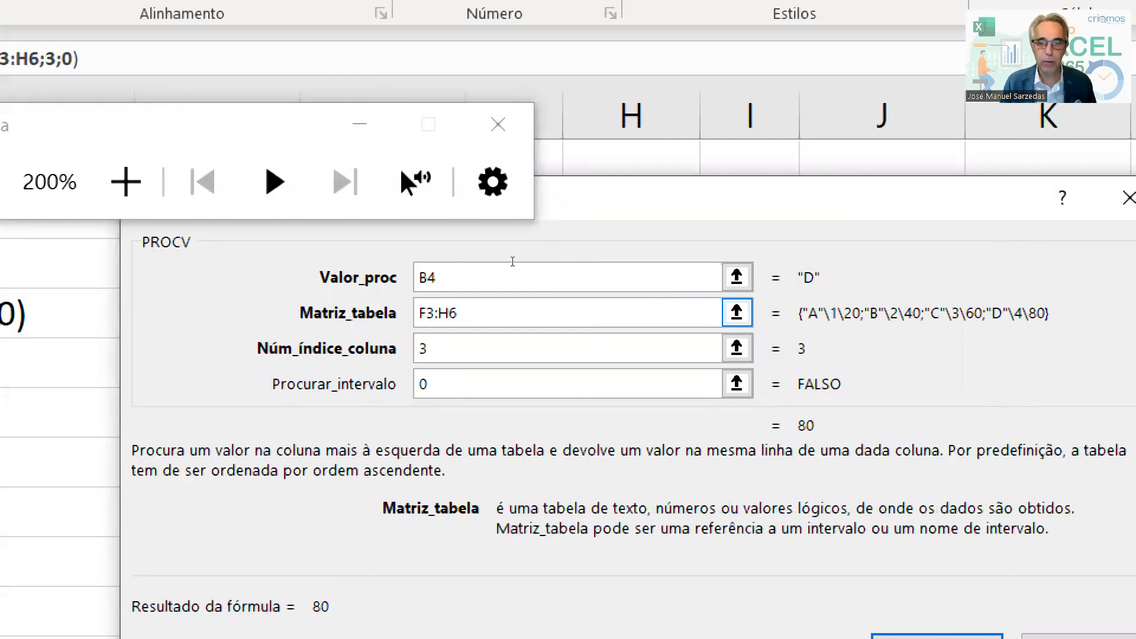
key("Tab")
key("Tab")
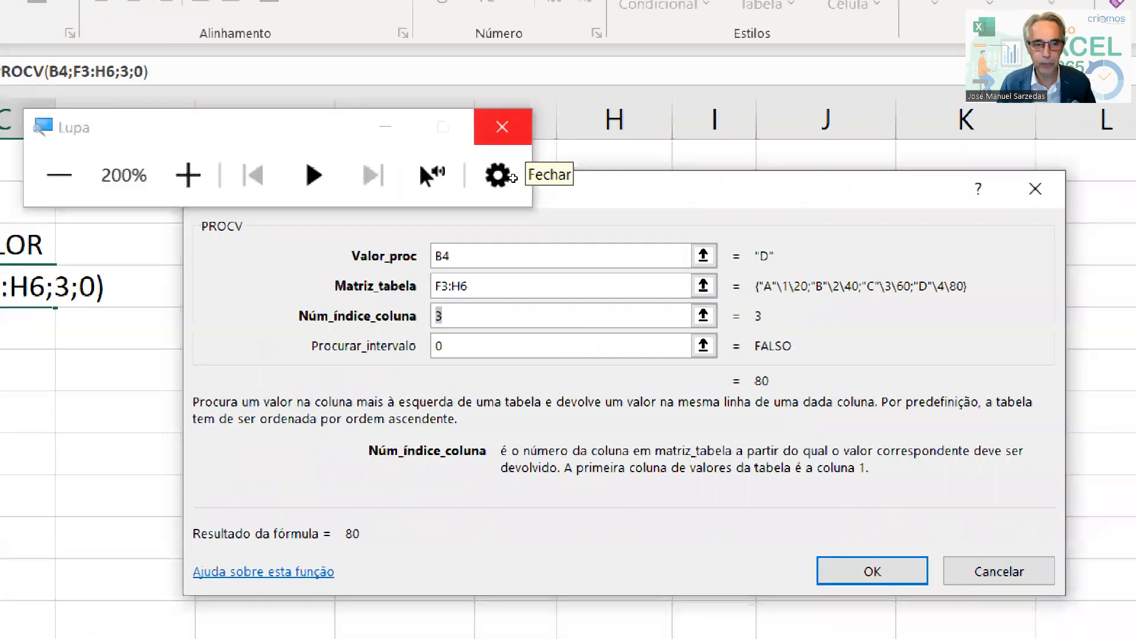
left_click(502, 127)
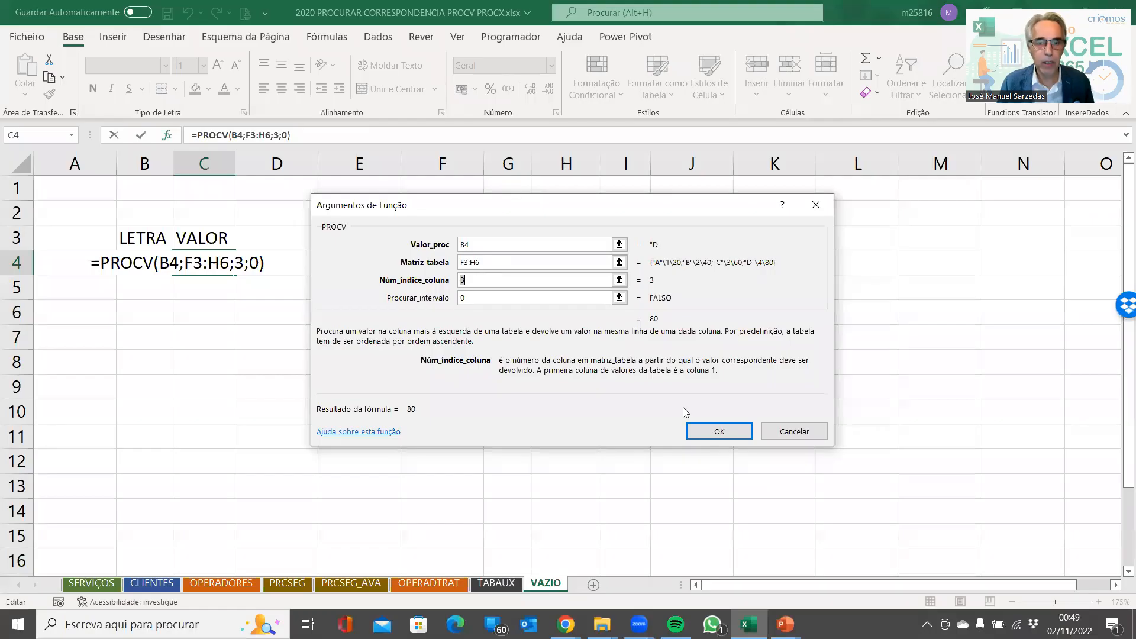
left_click(787, 435)
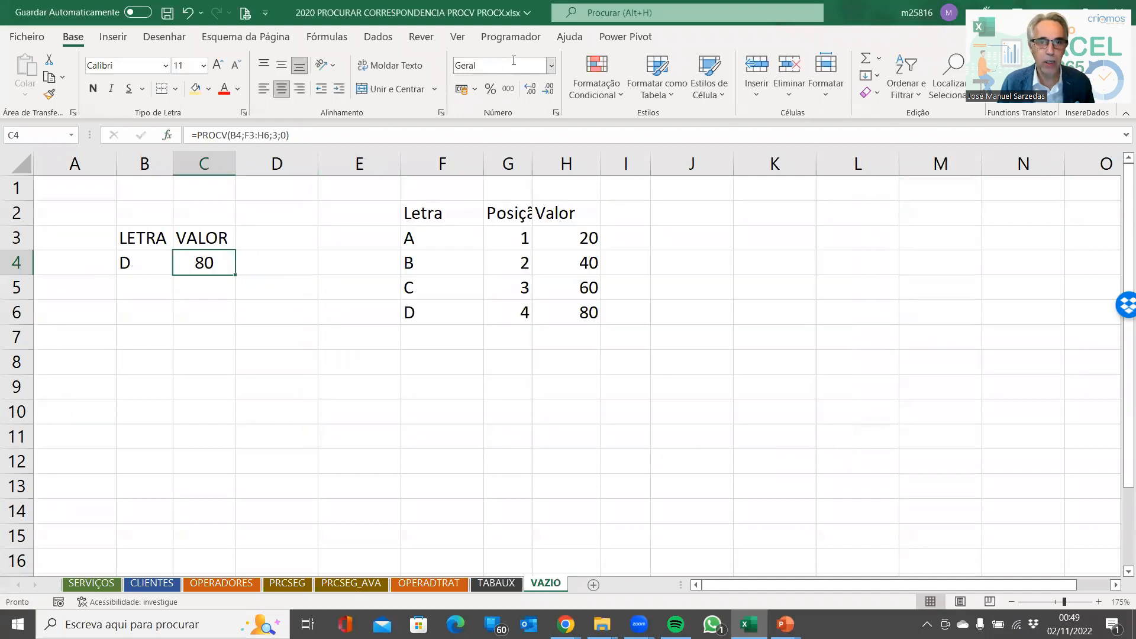
Trace the precedents of the PROCV formula in C4
left_click(329, 39)
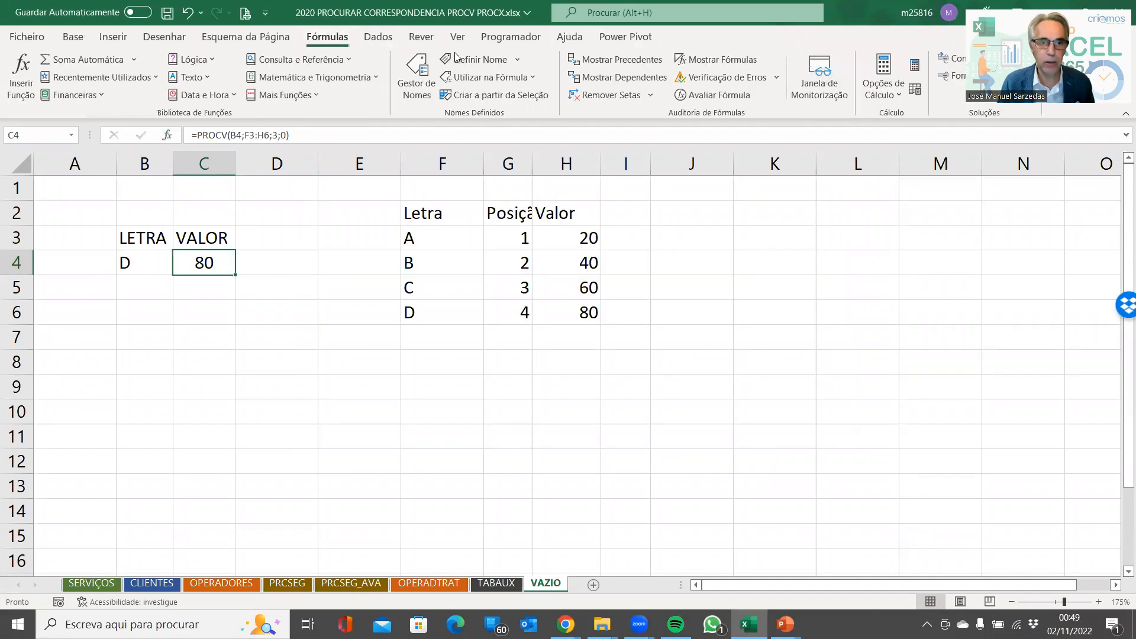
left_click(590, 81)
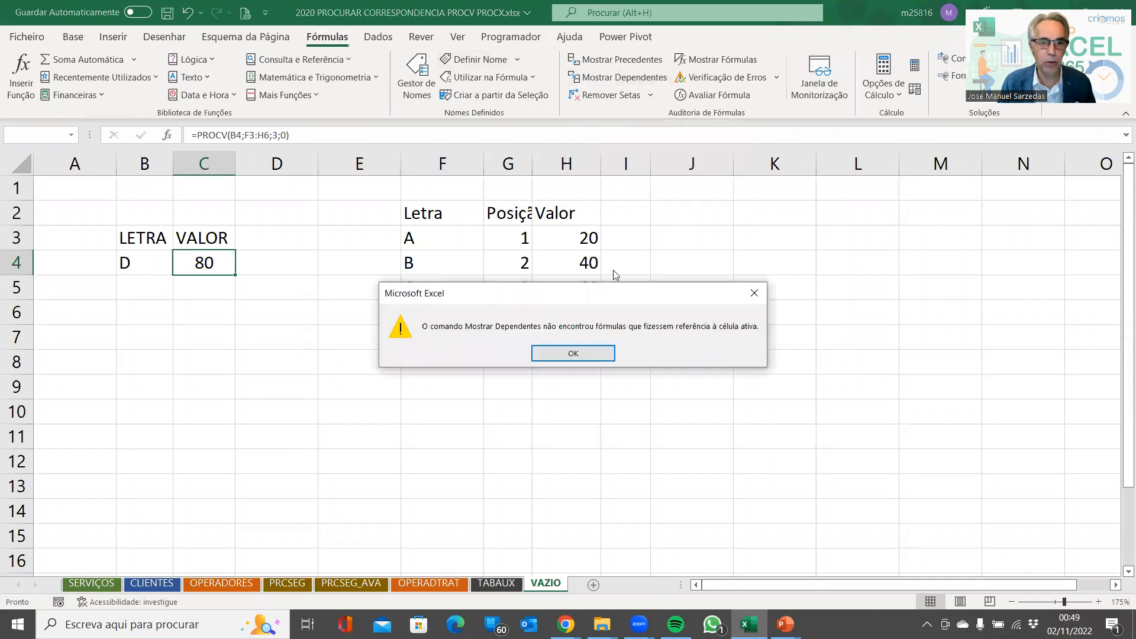
left_click(572, 353)
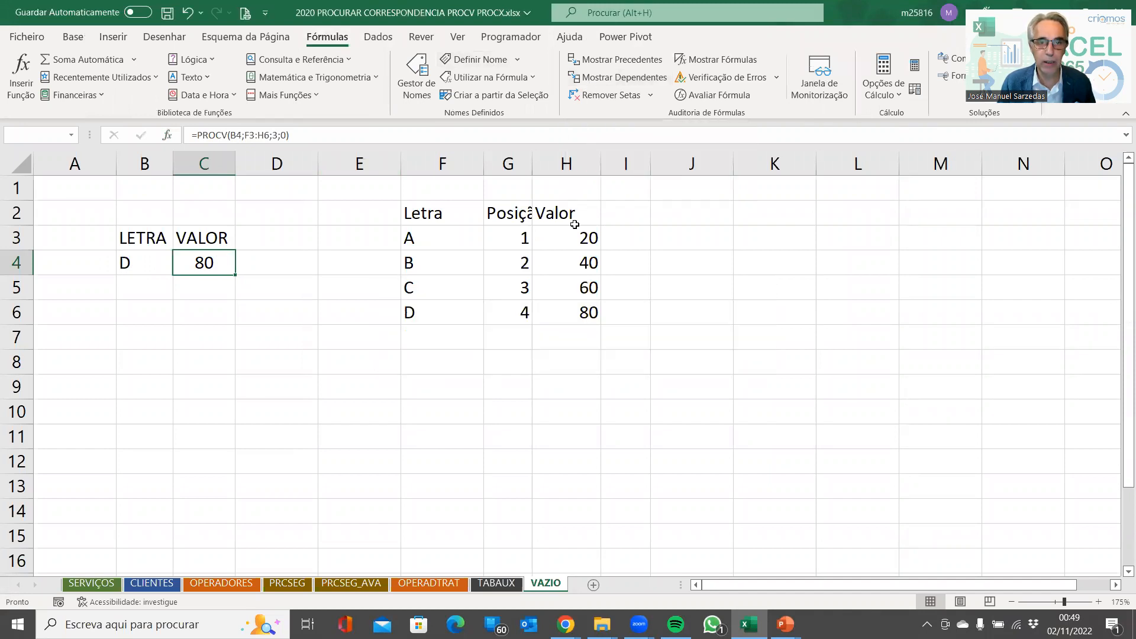
left_click(607, 61)
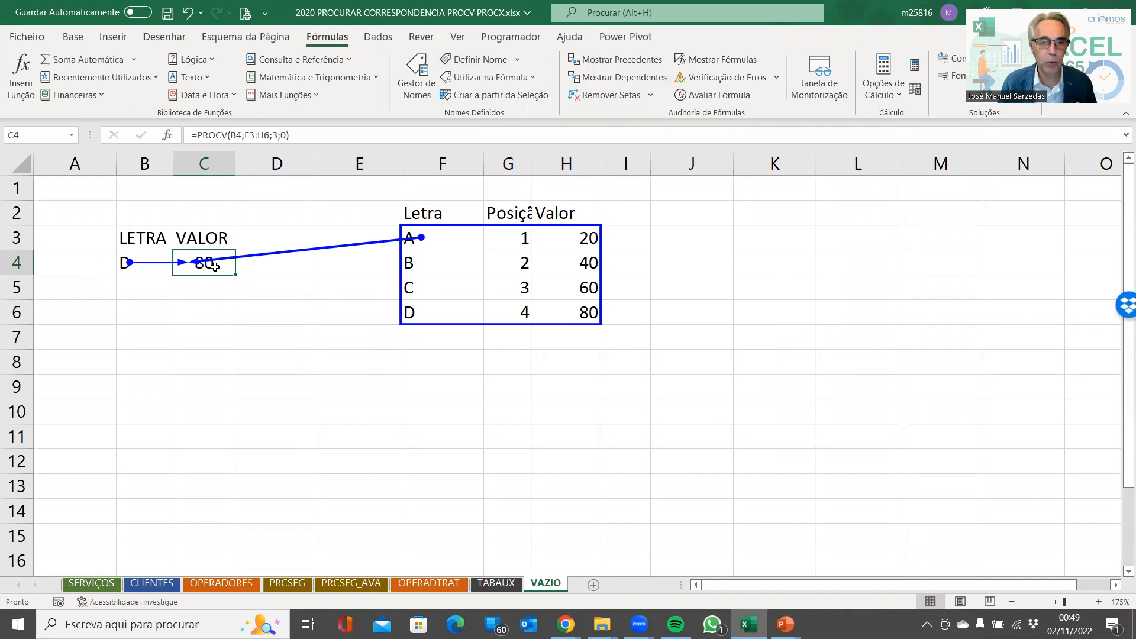
Autofit the widths of the lookup table's Posição and Letra columns (G and F)
double_click(532, 162)
left_click(575, 237)
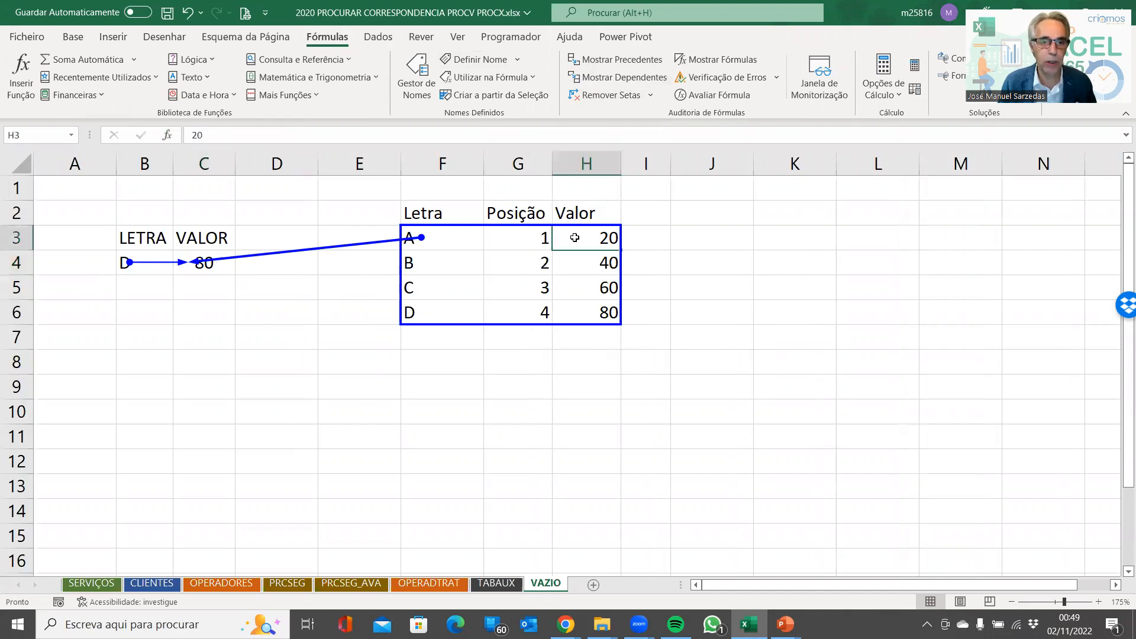
double_click(484, 163)
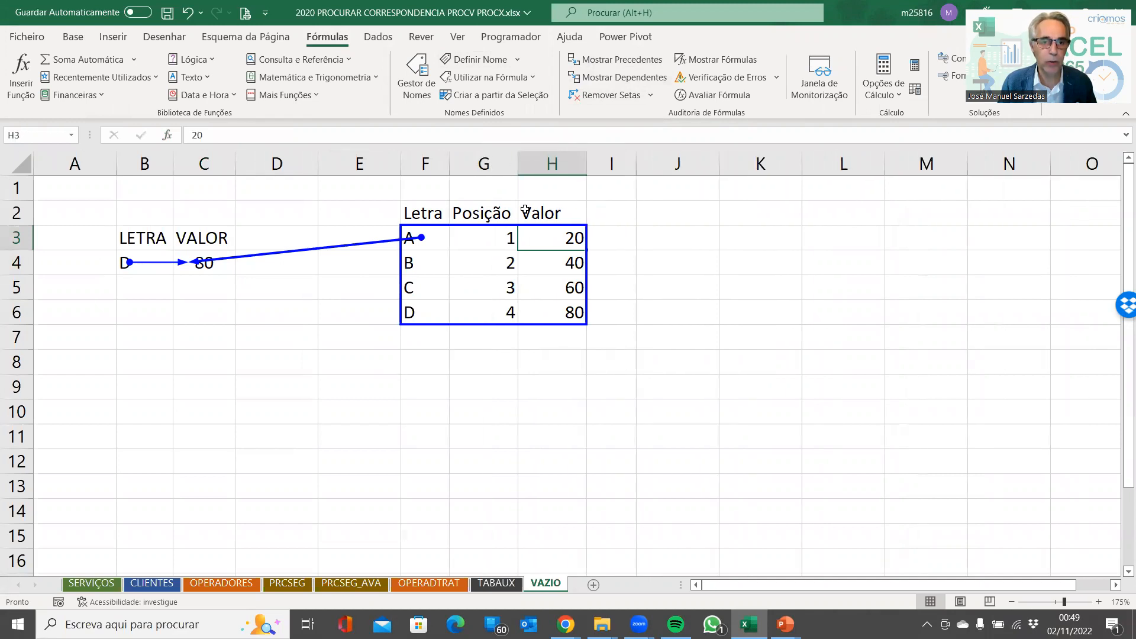
Set the lookup letter in B4 to B and remove the tracer arrows from the sheet
left_click(127, 263)
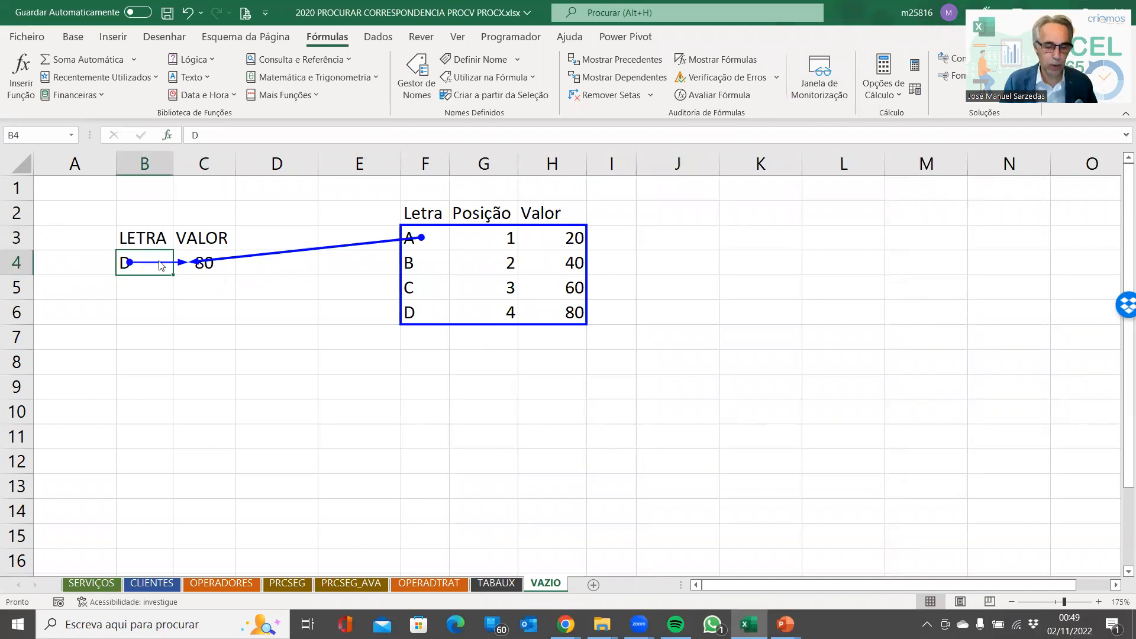
type("B")
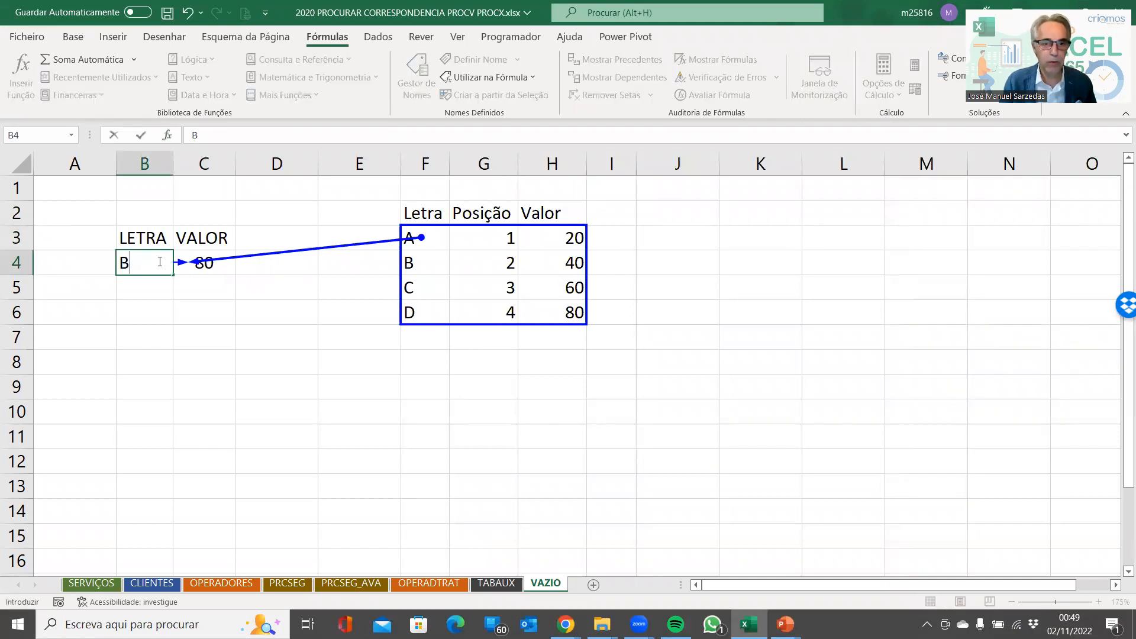
key("Return")
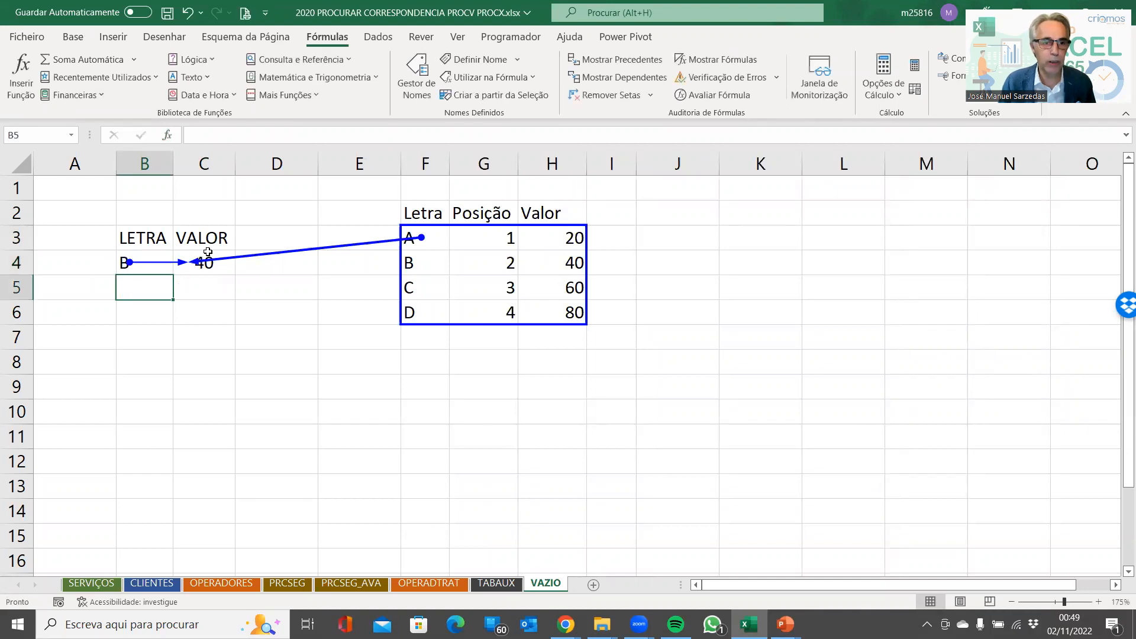
left_click(152, 257)
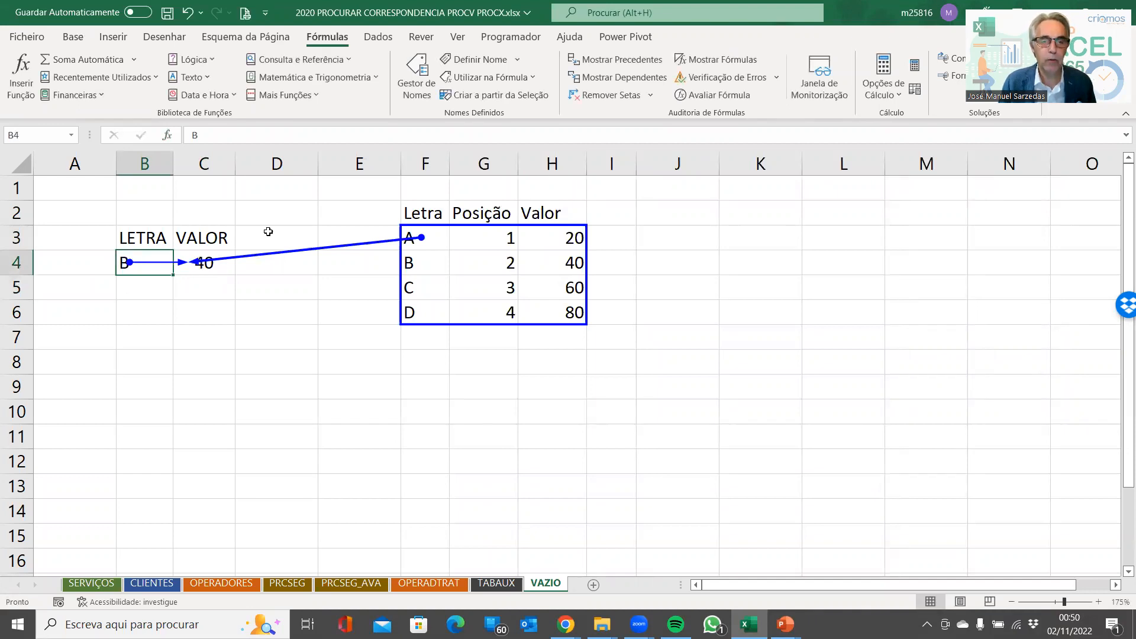
left_click(609, 96)
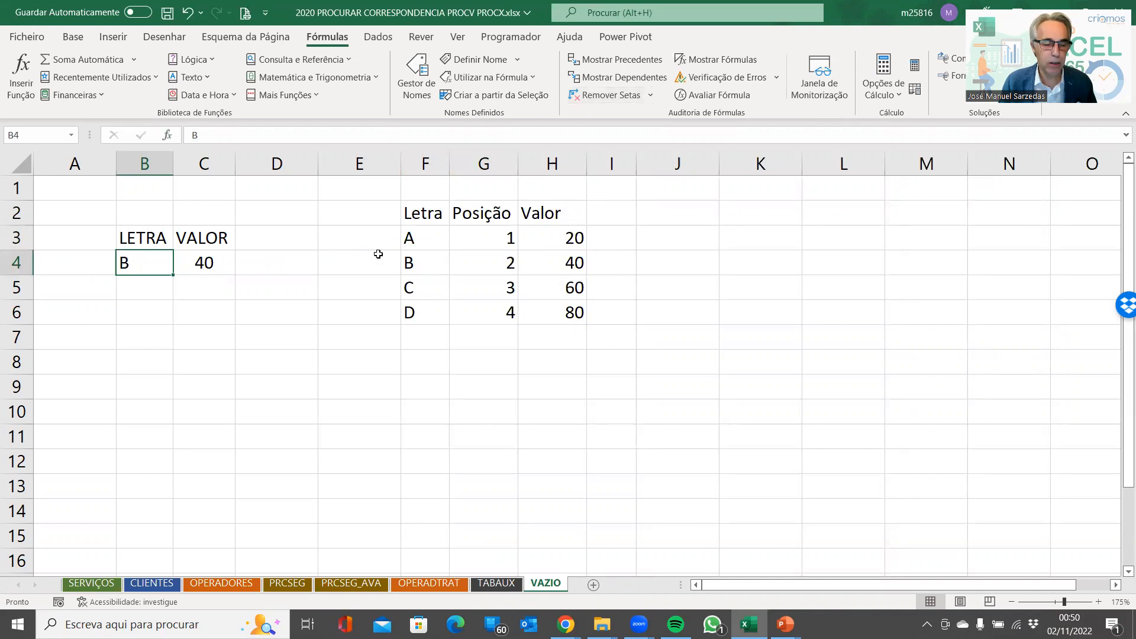
Open the function arguments of the PROCV formula in C4 and reselect F3:H6 as the Matriz_tabela range
left_click(210, 261)
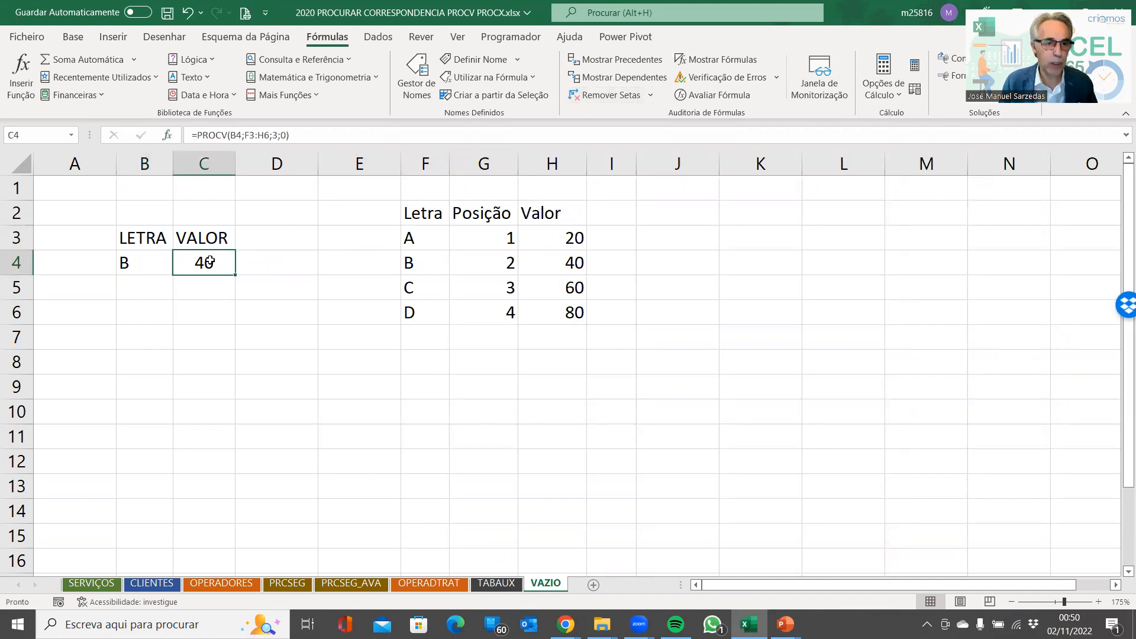
left_click(169, 135)
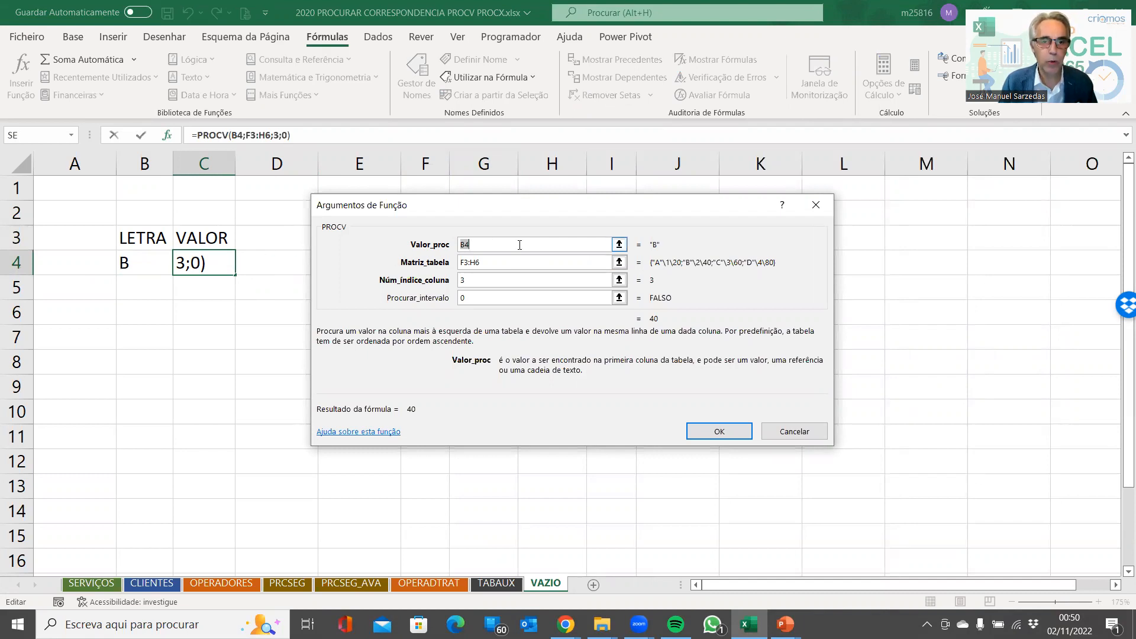
left_click(507, 264)
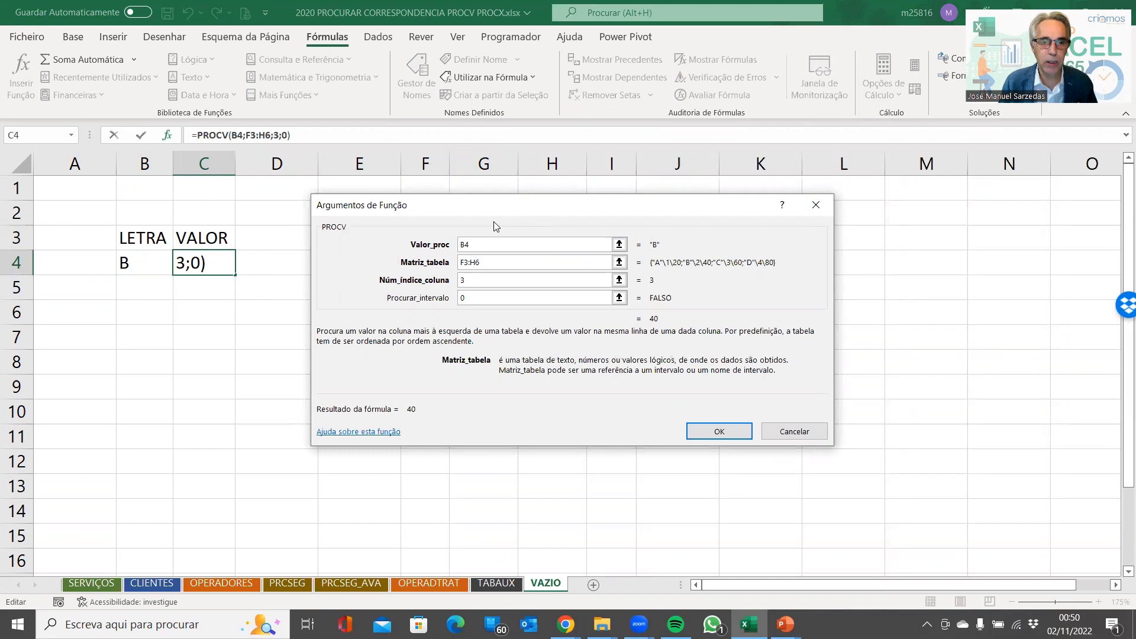
left_click_drag(493, 221, 347, 358)
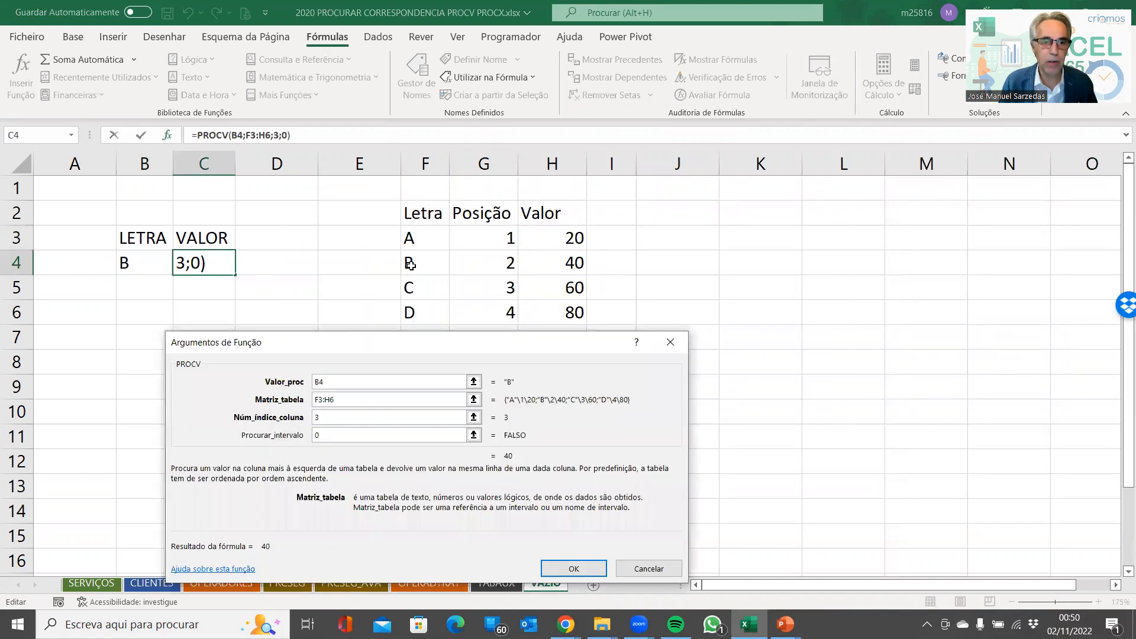
left_click_drag(336, 399, 289, 401)
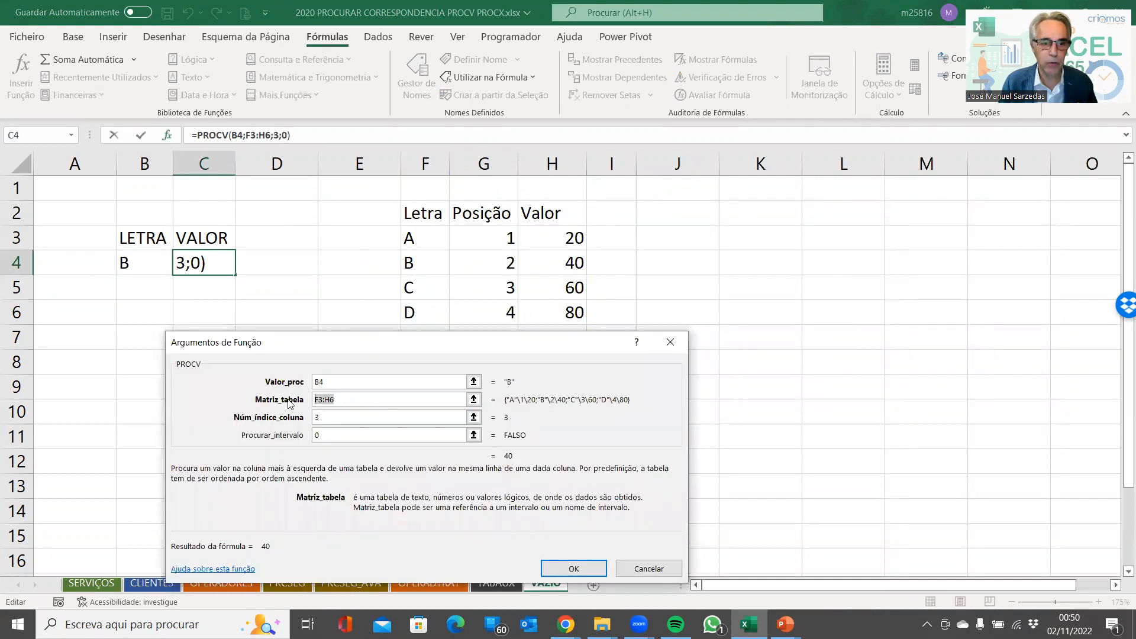
left_click(419, 242)
left_click_drag(423, 244, 571, 312)
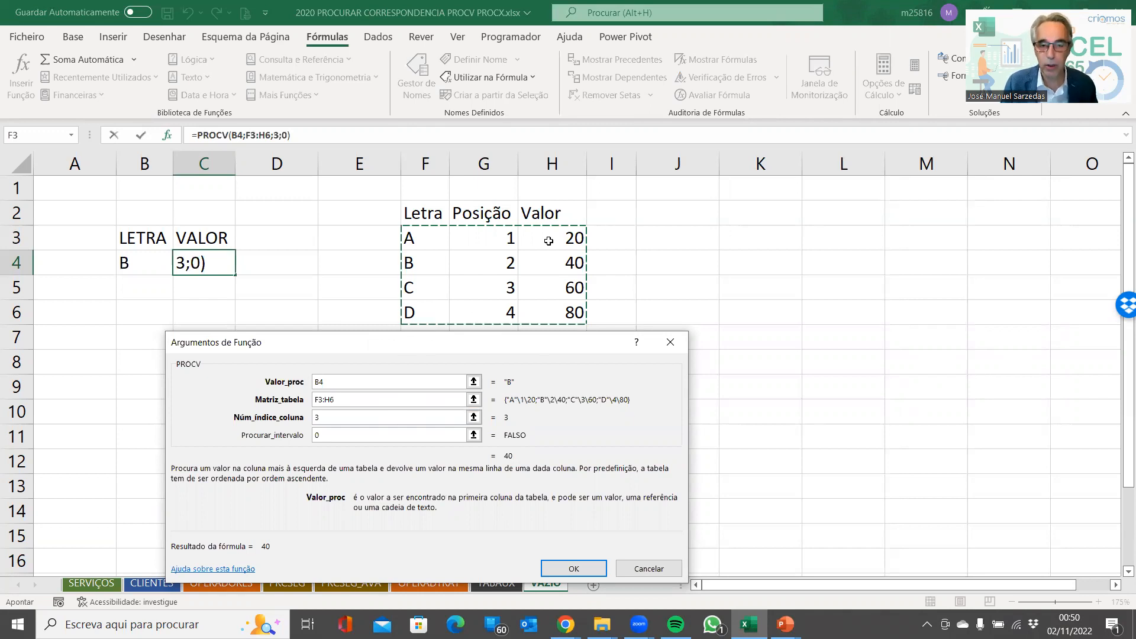
left_click(432, 235)
left_click(490, 234)
left_click(536, 236)
left_click_drag(429, 237, 578, 319)
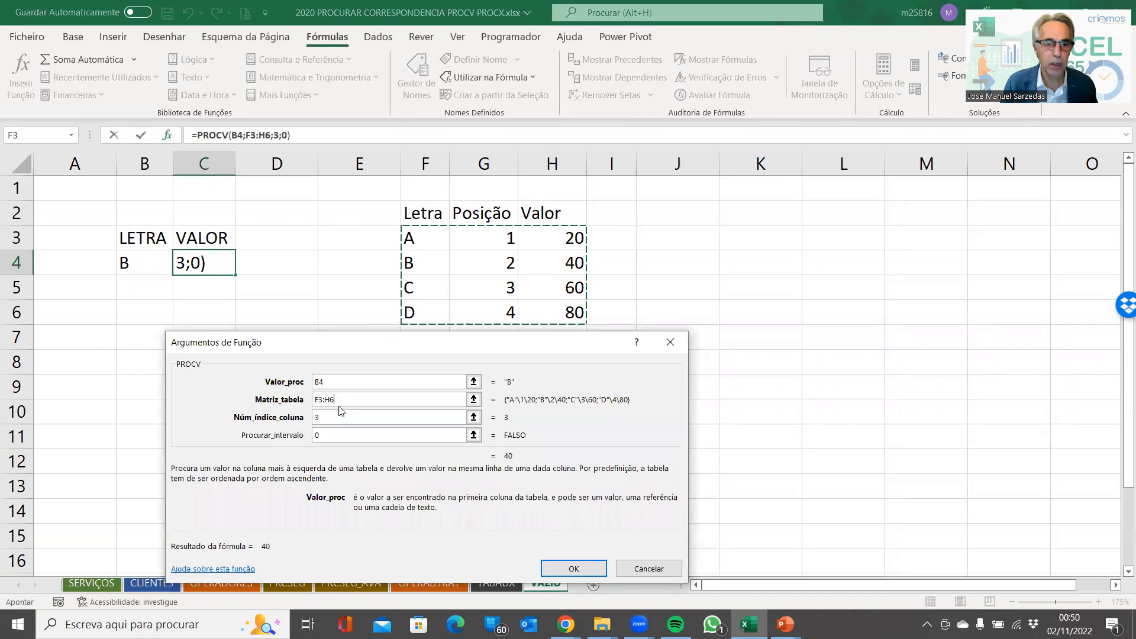
Set the PROCV formula's Núm_índice_coluna to 2 and apply the arguments
left_click(322, 417)
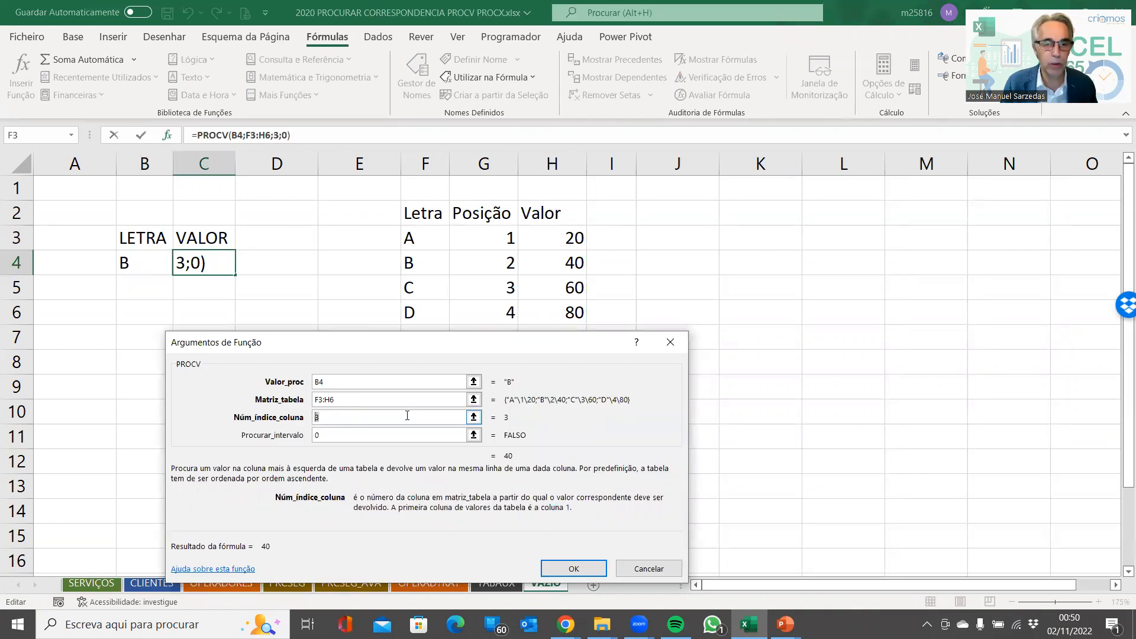
type("2")
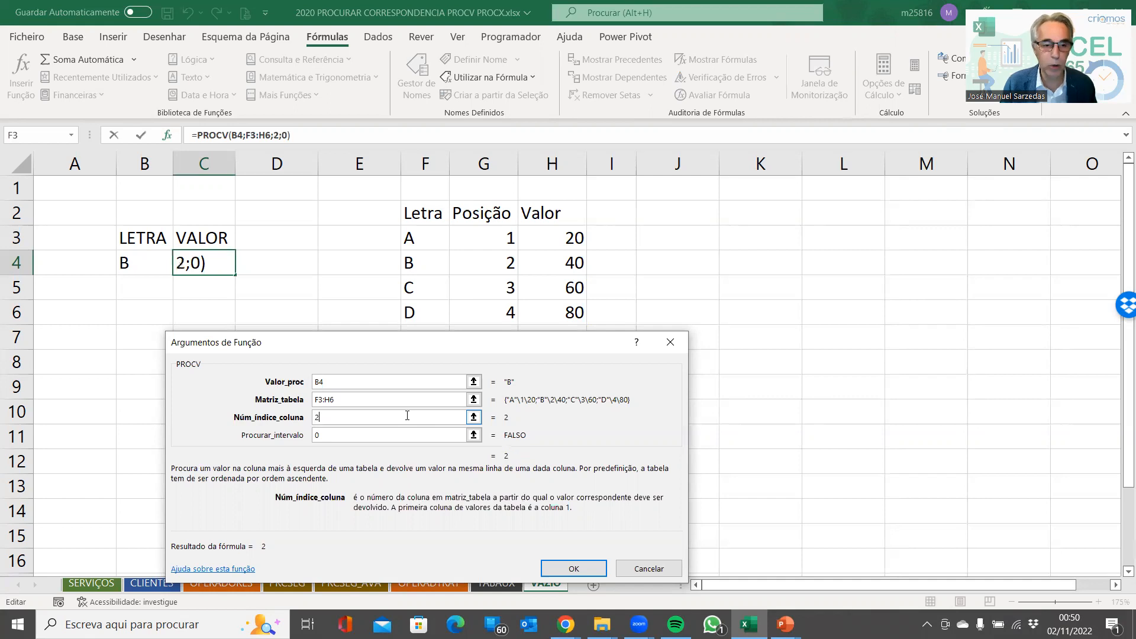
left_click(561, 567)
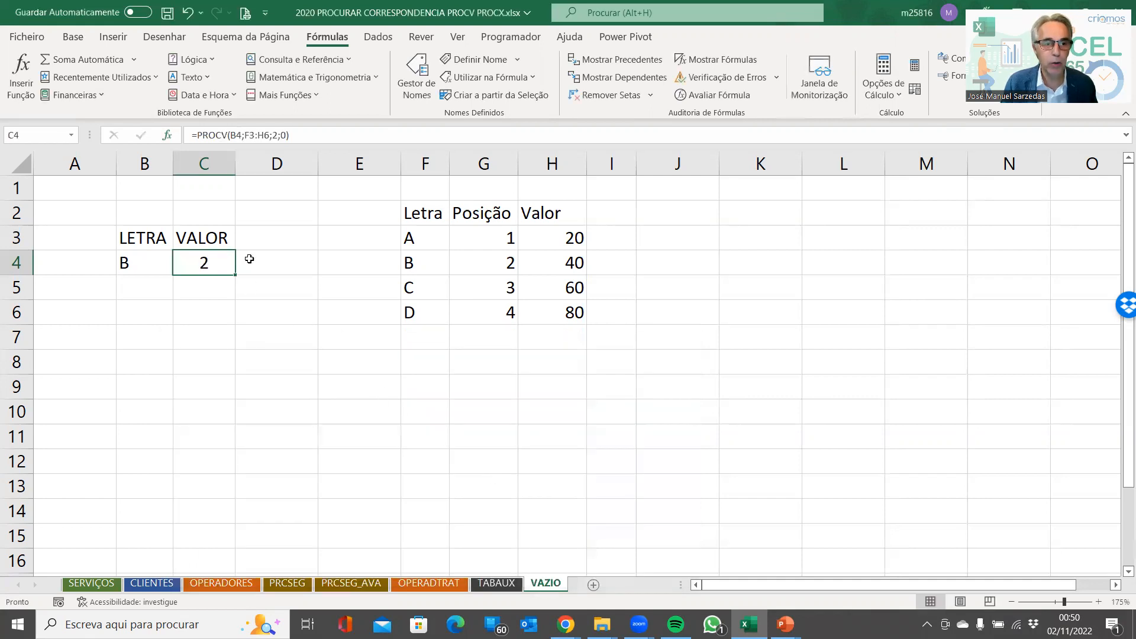
Enter an uppercase C as the lookup letter in B4 and select the formula cell C4
left_click(152, 262)
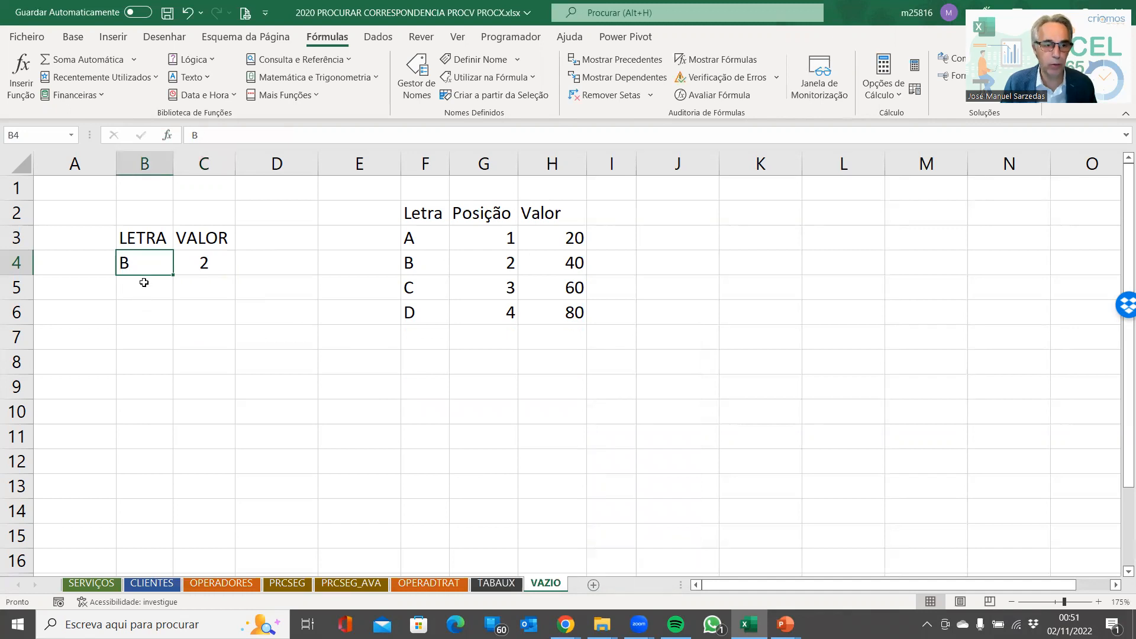
type("c")
key("Return")
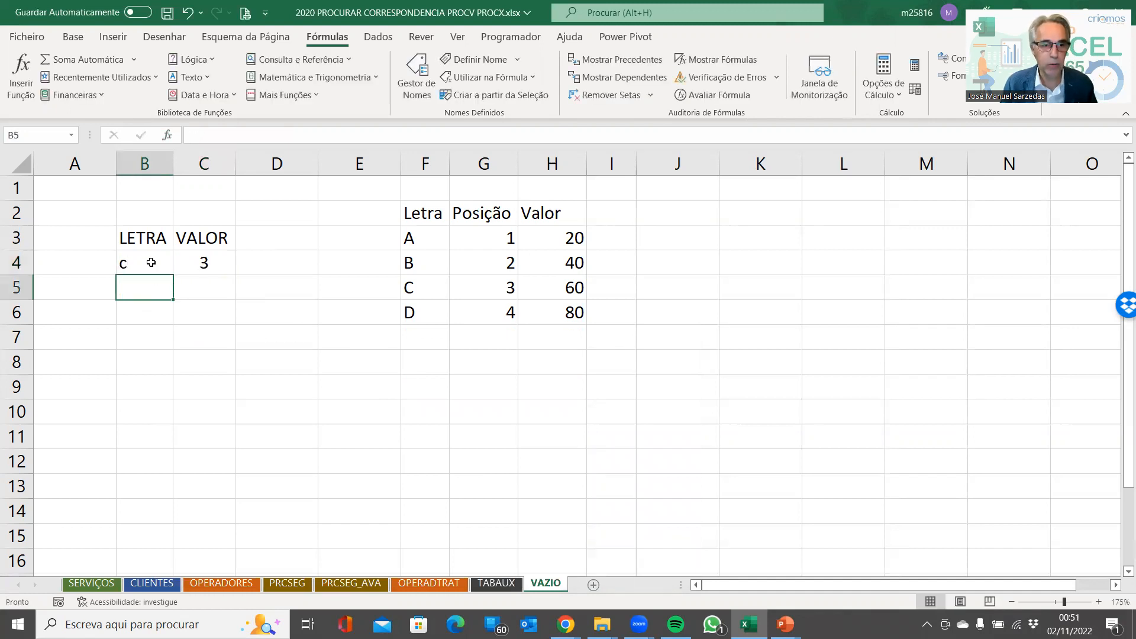
left_click(151, 262)
type("C")
key("Return")
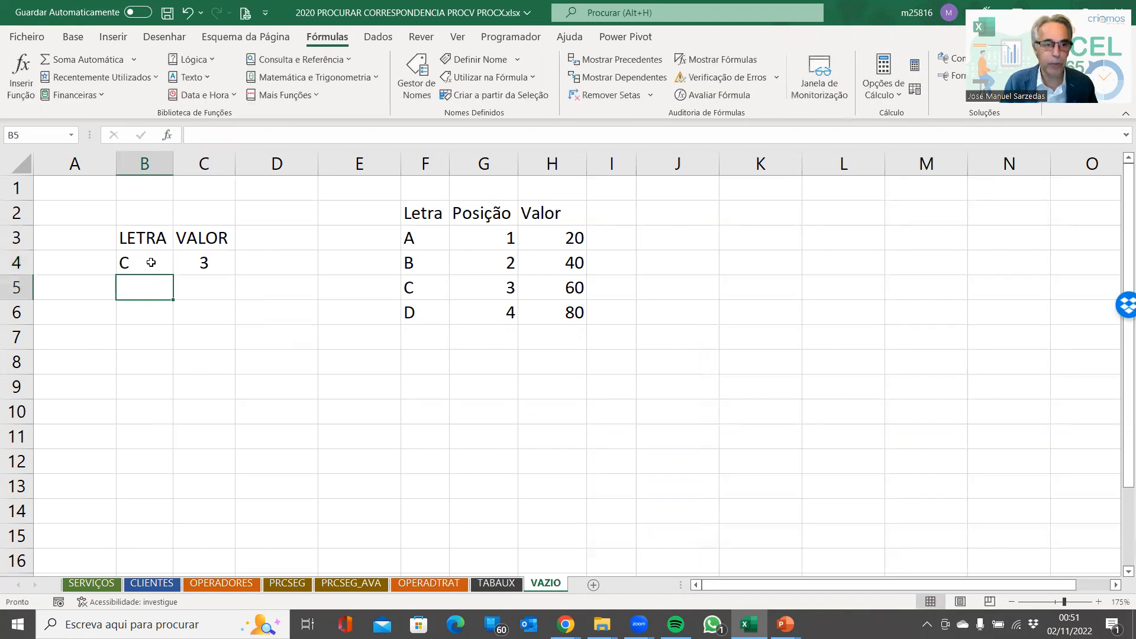
left_click(150, 262)
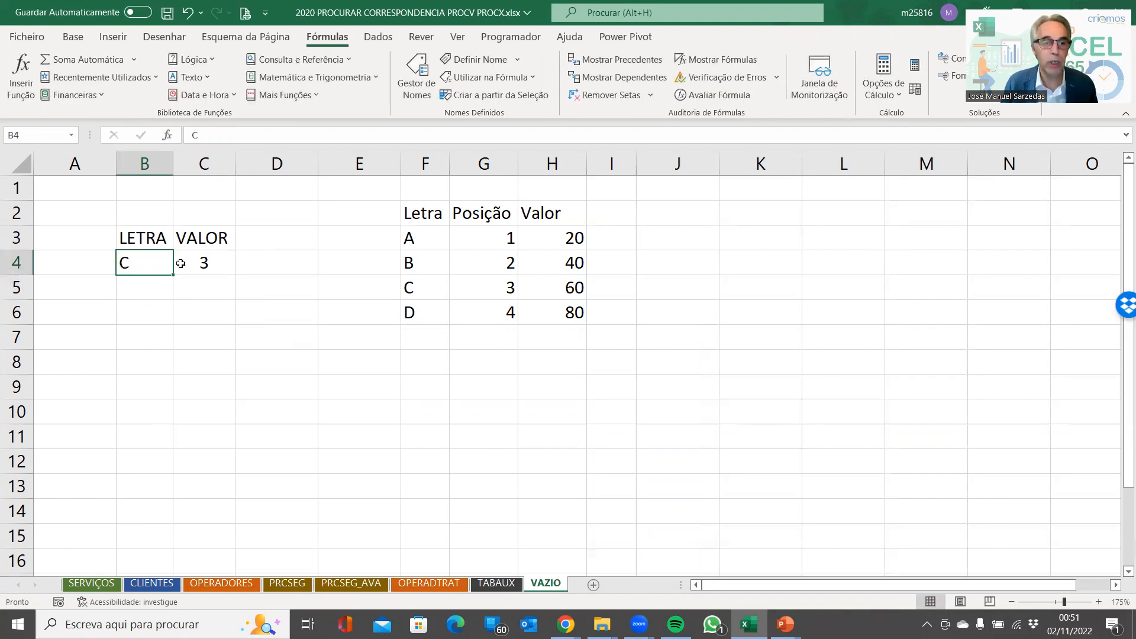
left_click(207, 263)
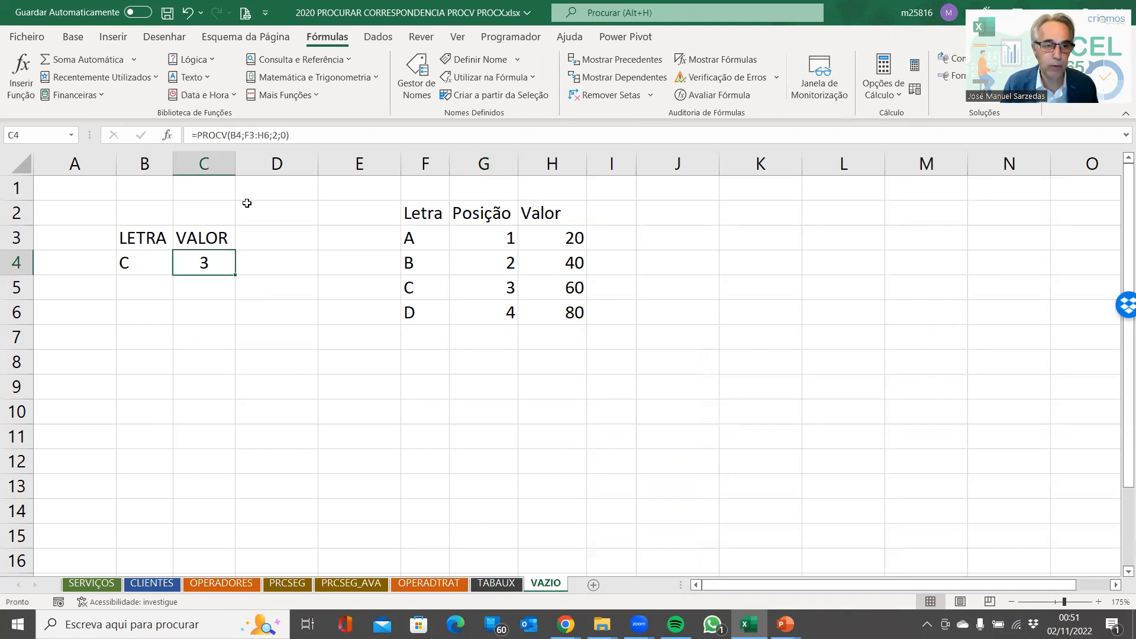
Change the column index argument of the PROCV formula in C4 to 3
left_click(249, 135)
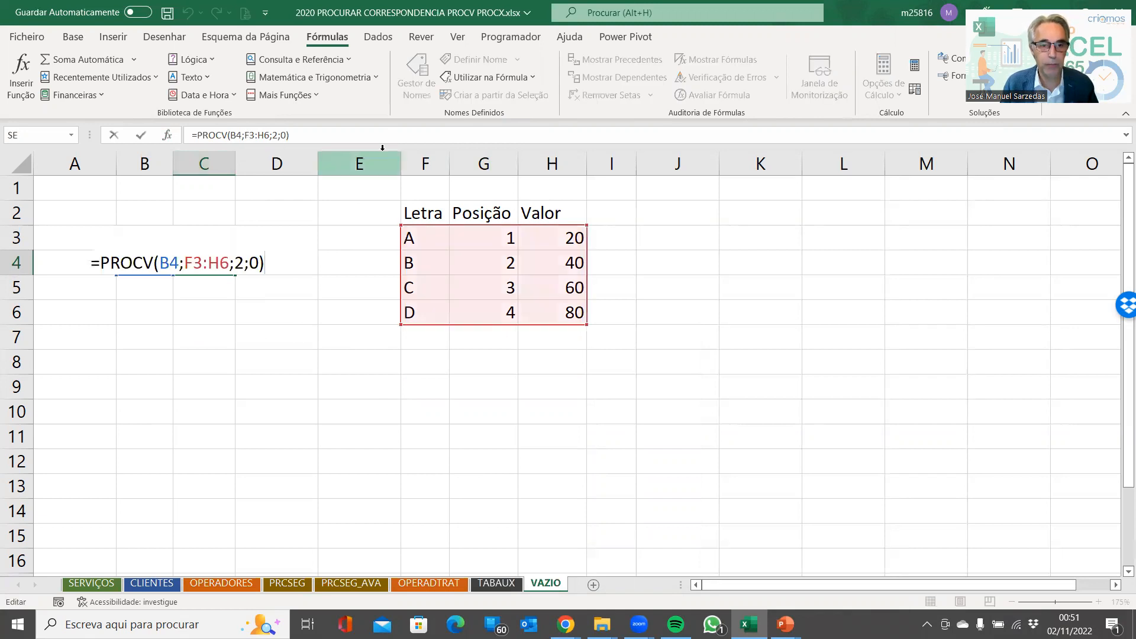
left_click(239, 262)
key("BackSpace")
type("3")
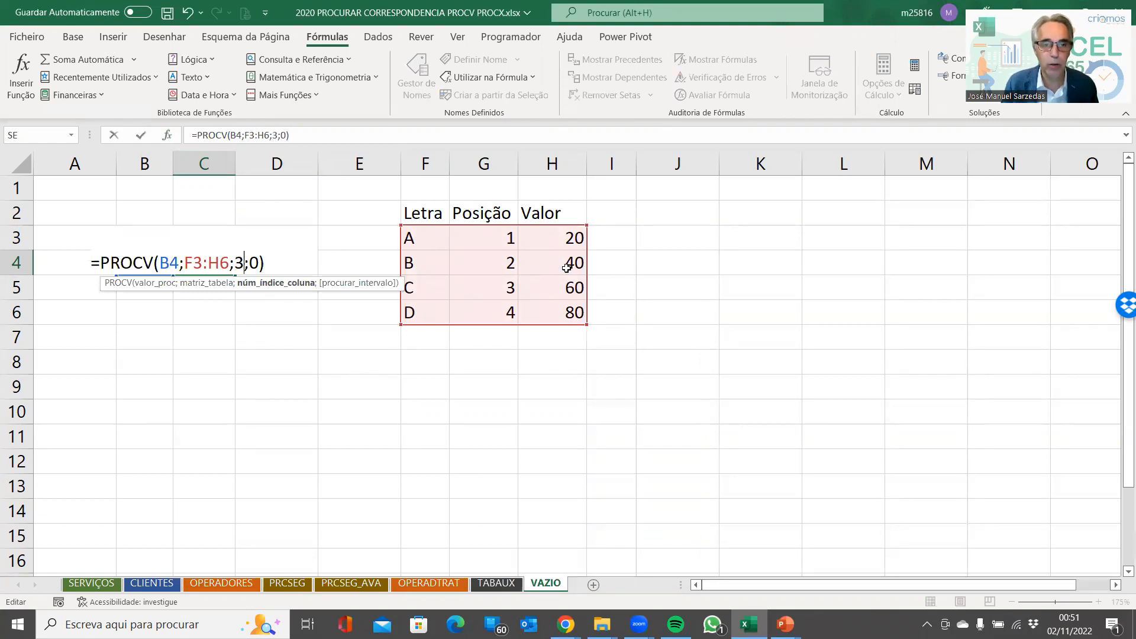
Review the Procurar_intervalo argument in the PROCV function arguments and accept the formula
left_click(248, 263)
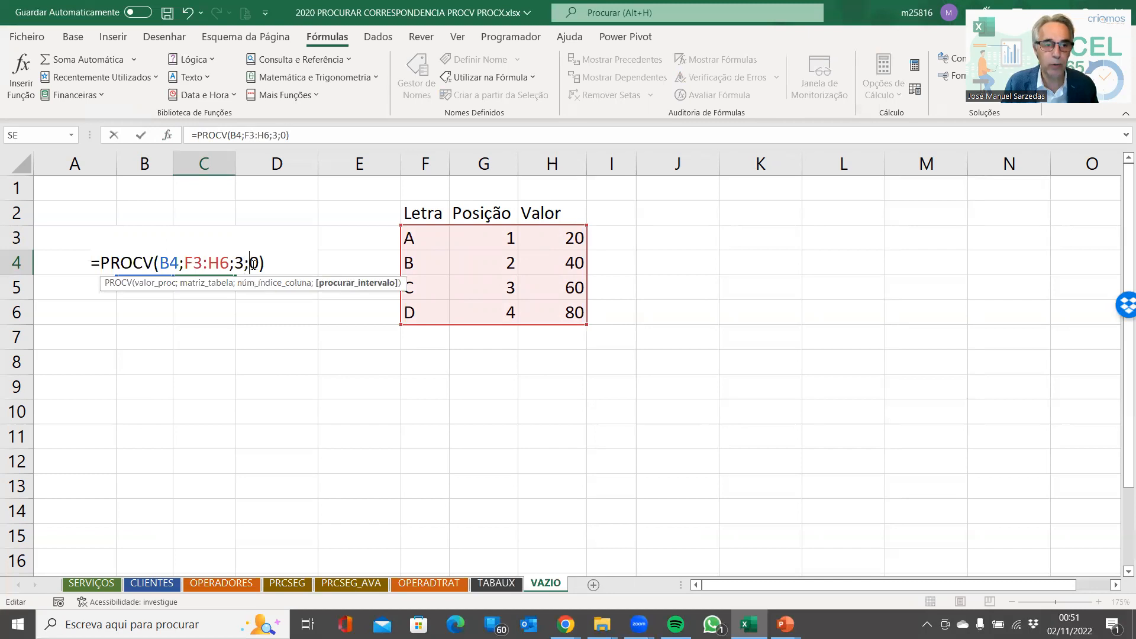
left_click(166, 134)
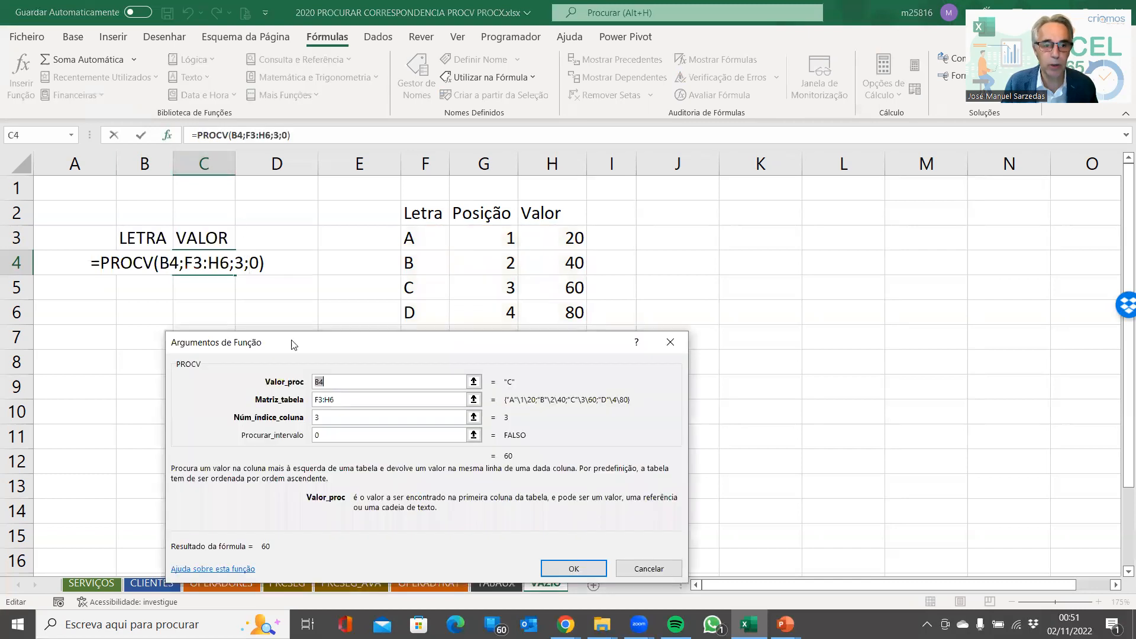
left_click(352, 436)
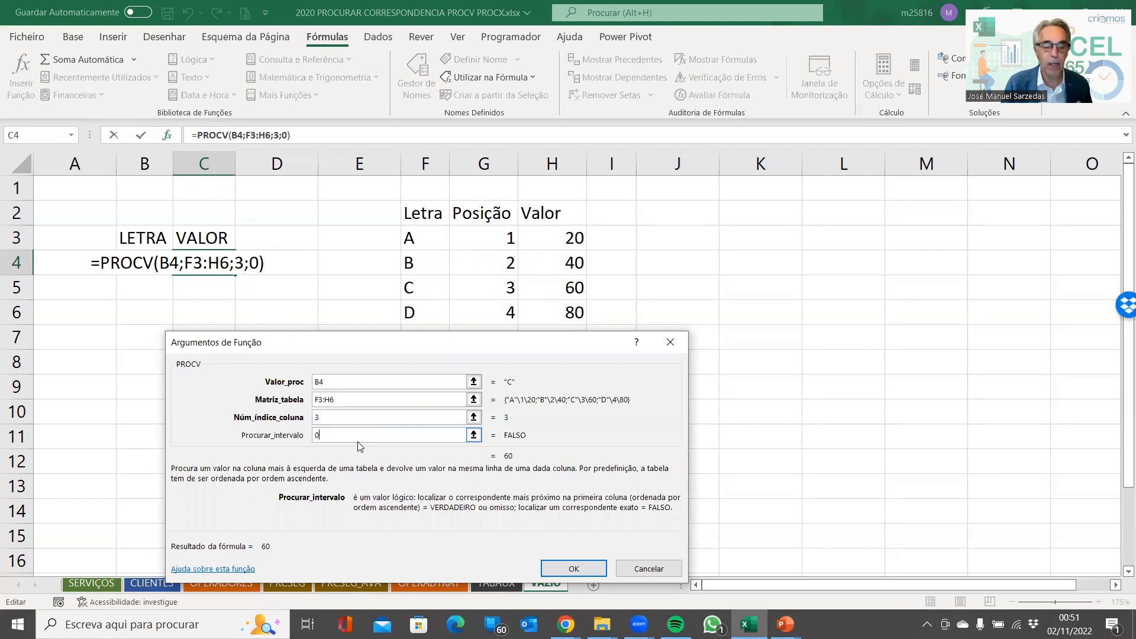
left_click(565, 569)
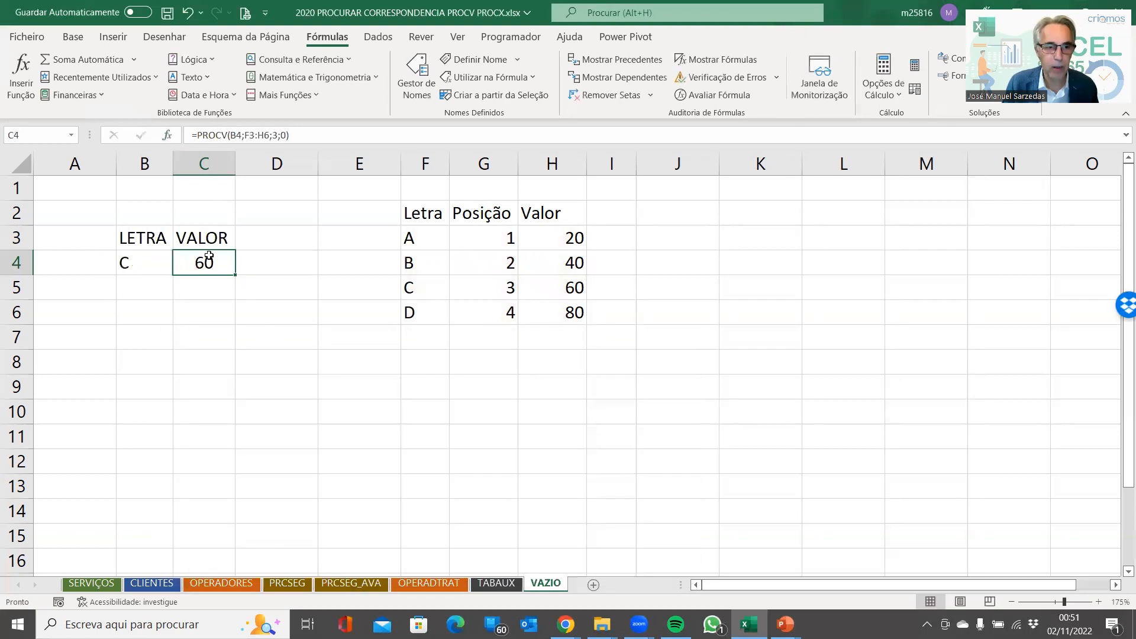
Set the lookup letter in B4 to A and keep that cell selected
left_click(159, 258)
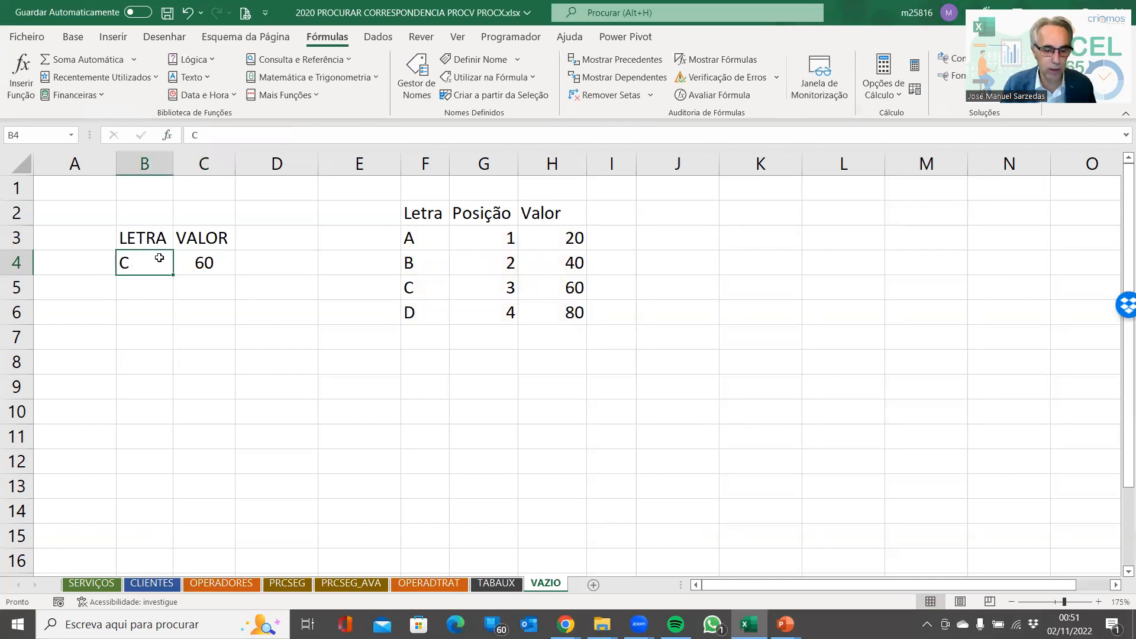
type("A")
left_click(159, 258)
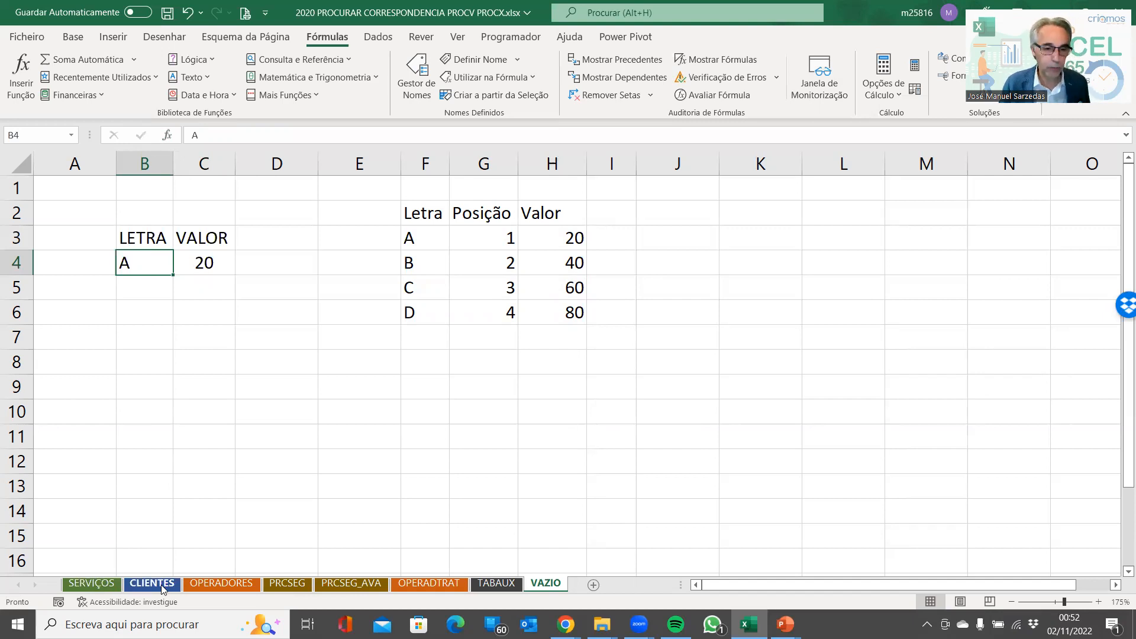
Open the SERVIÇOS sheet and select the empty VEÍCULO cell L13 beside its assigned operator
left_click(91, 583)
left_click(814, 416)
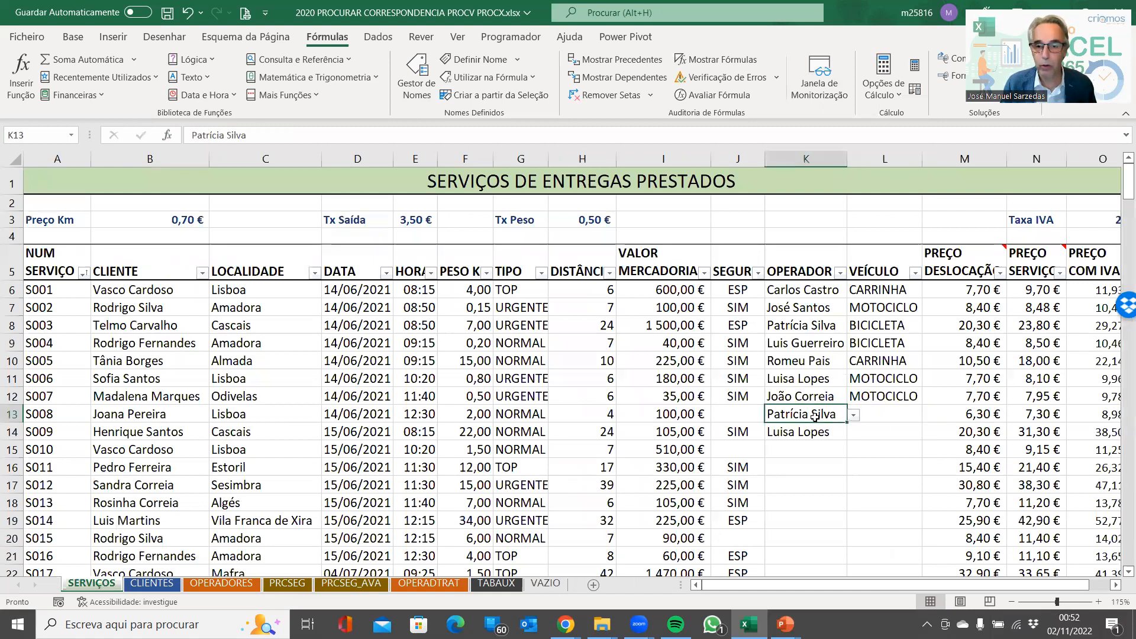
left_click(891, 416)
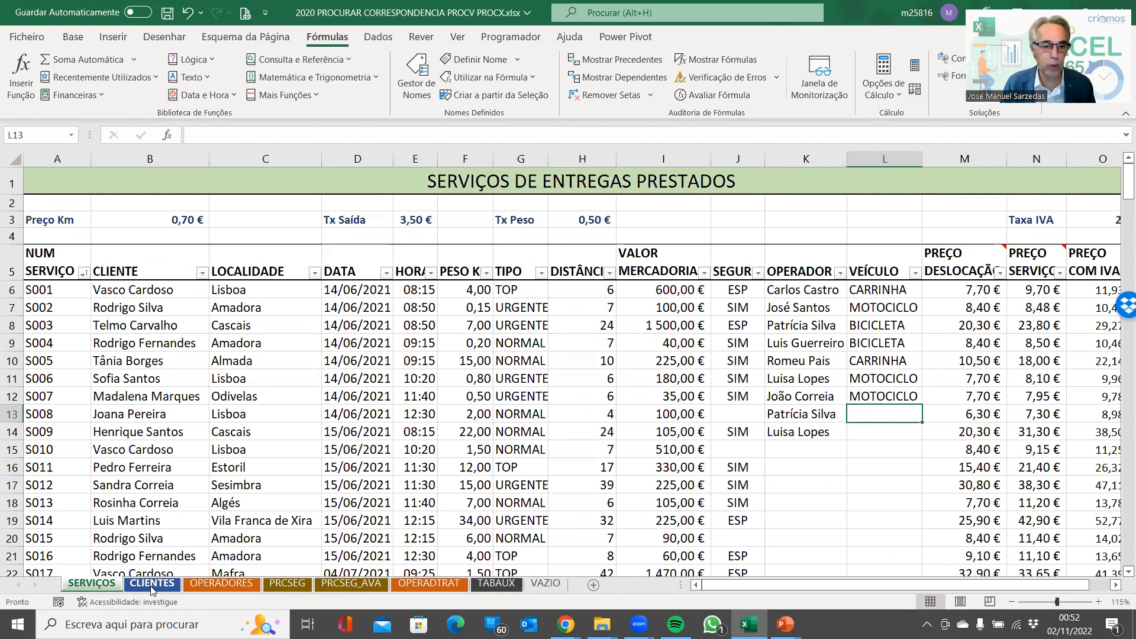
Open the OPERADORES sheet and examine the operator table's columns one by one from NOME to VEÍCULO
left_click(214, 586)
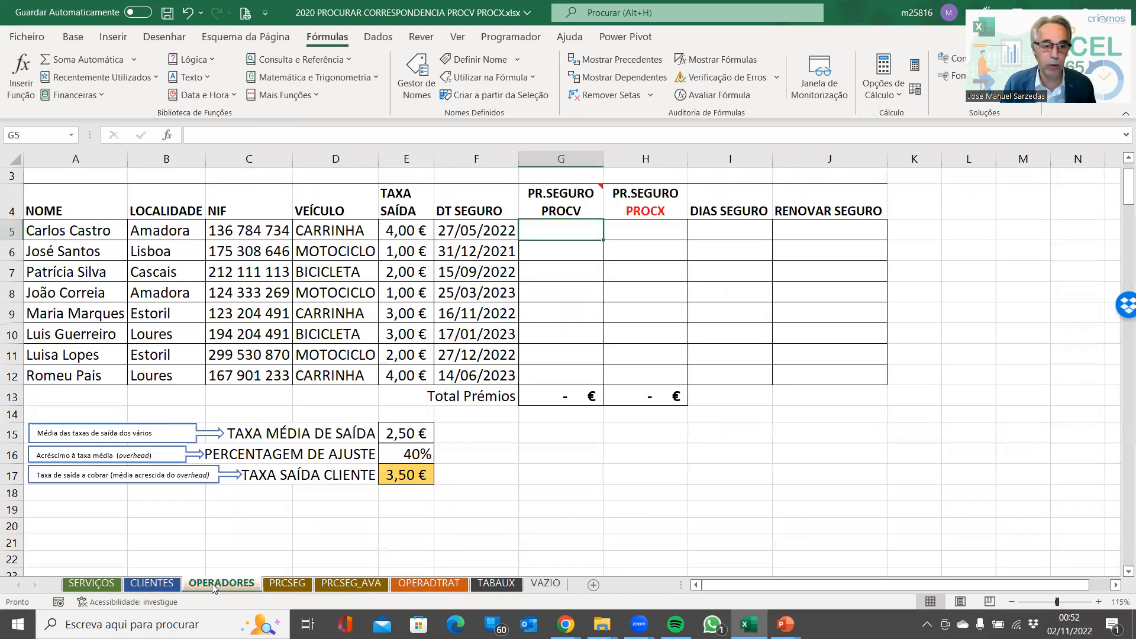
left_click(95, 230)
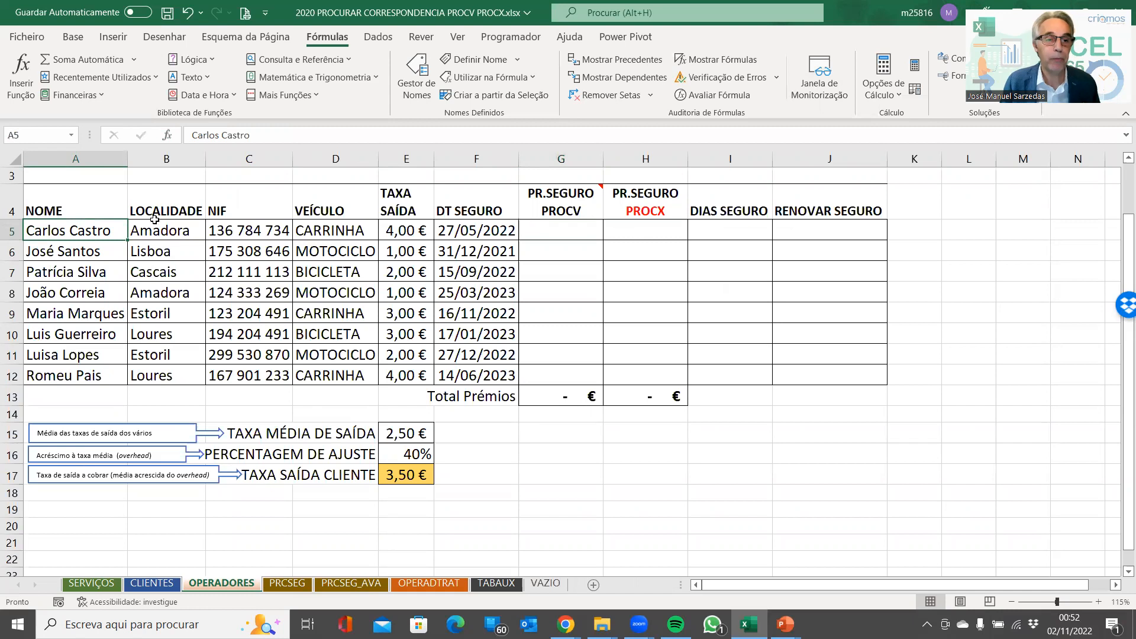
left_click(178, 226)
left_click(249, 228)
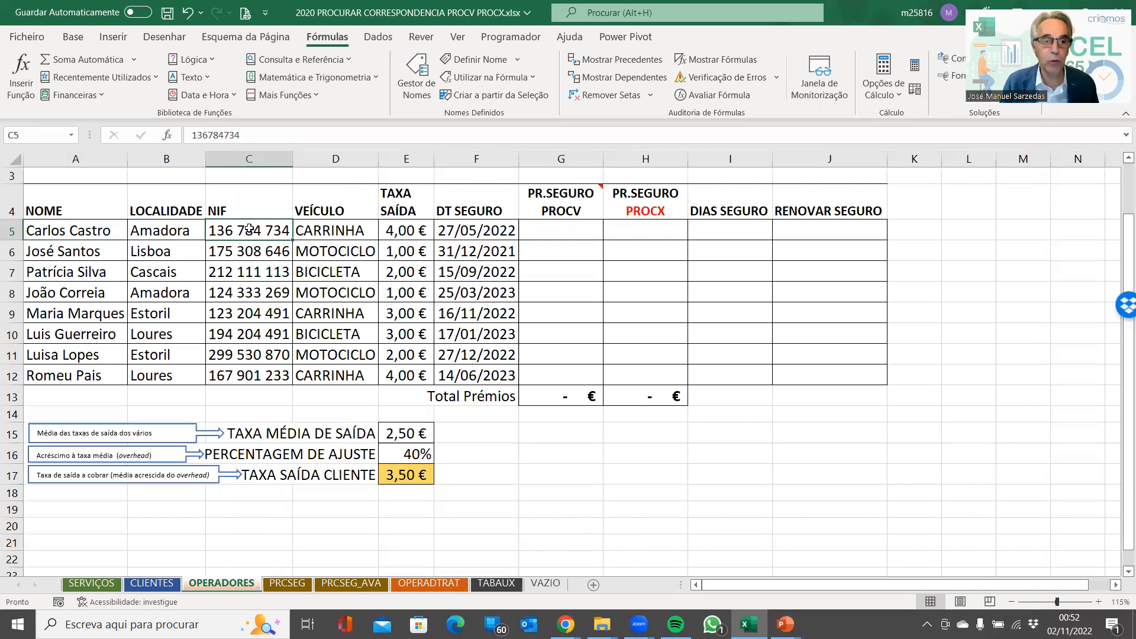
left_click(336, 230)
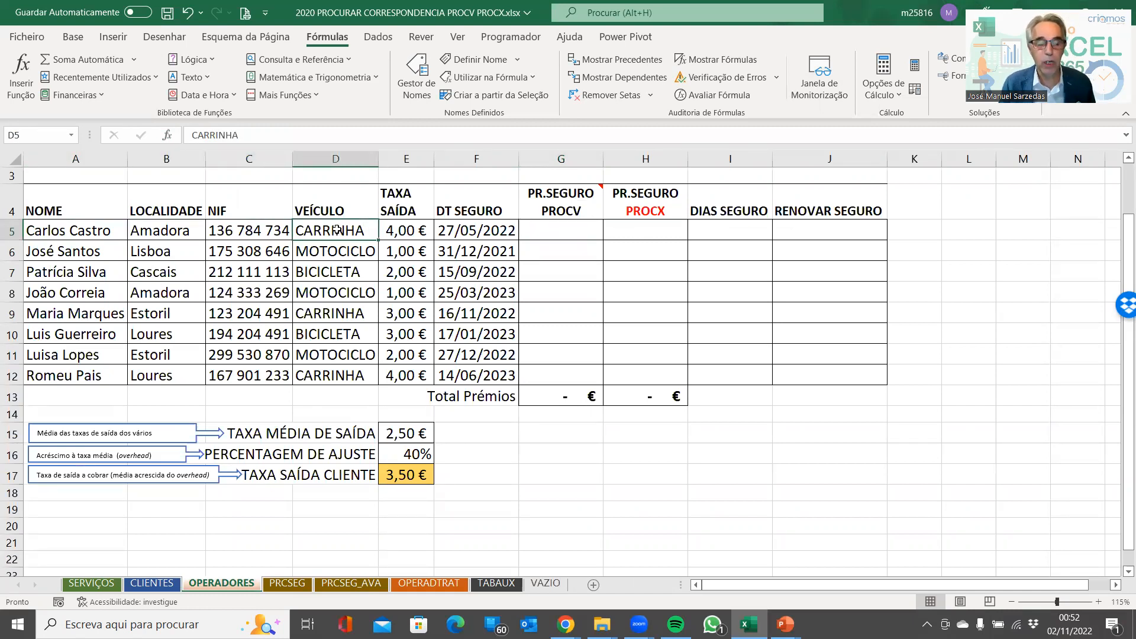
left_click(71, 159)
left_click(167, 155)
left_click(249, 157)
left_click(327, 159)
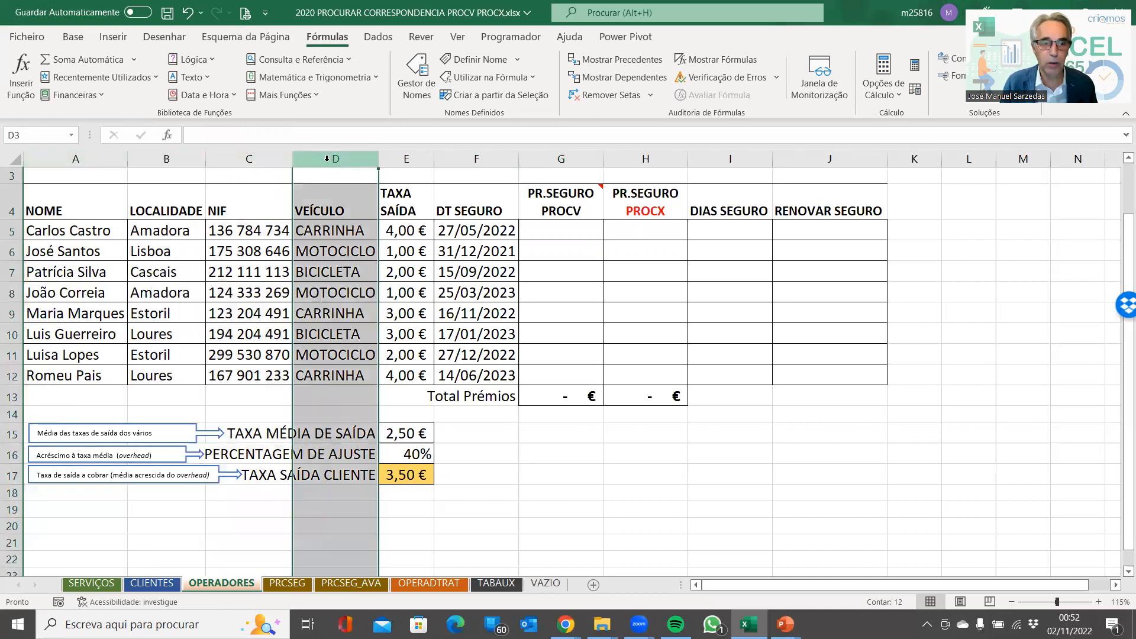
Examine how the operator name in row 7 relates to VEÍCULO, TAXA SAÍDA and DT SEGURO as possible return columns
left_click(348, 275)
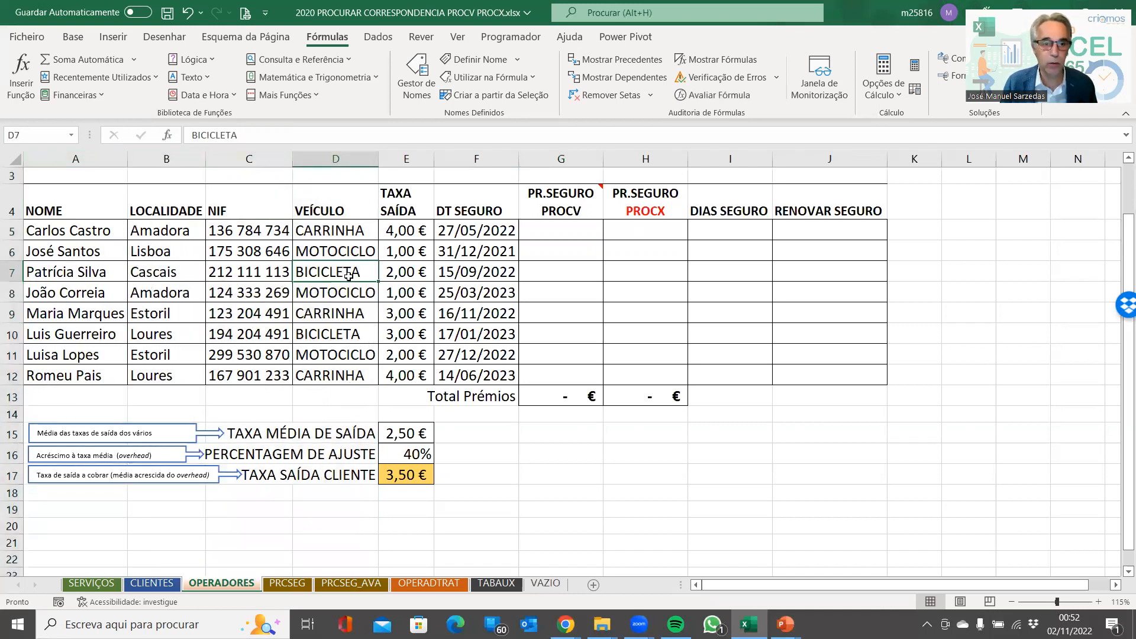
left_click(95, 274)
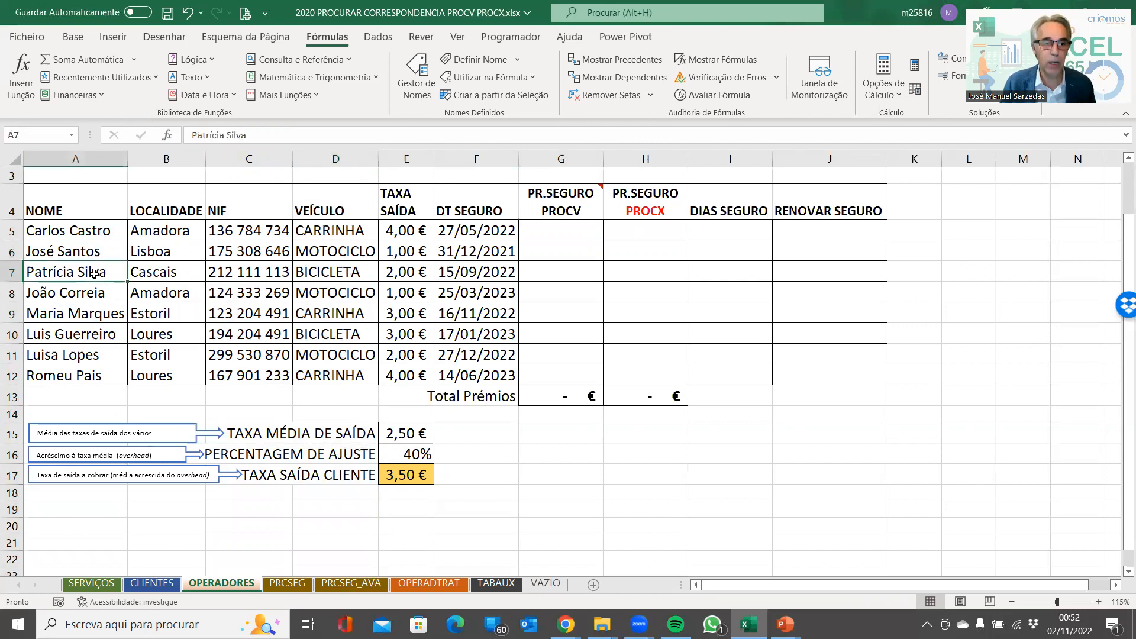
left_click(100, 154)
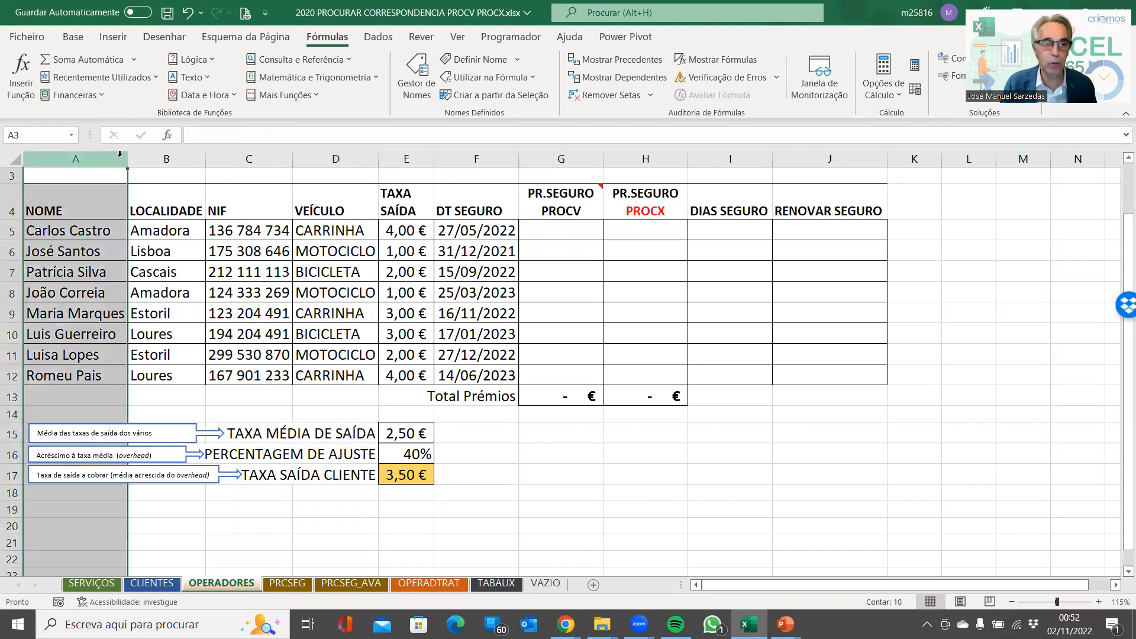
left_click(327, 153)
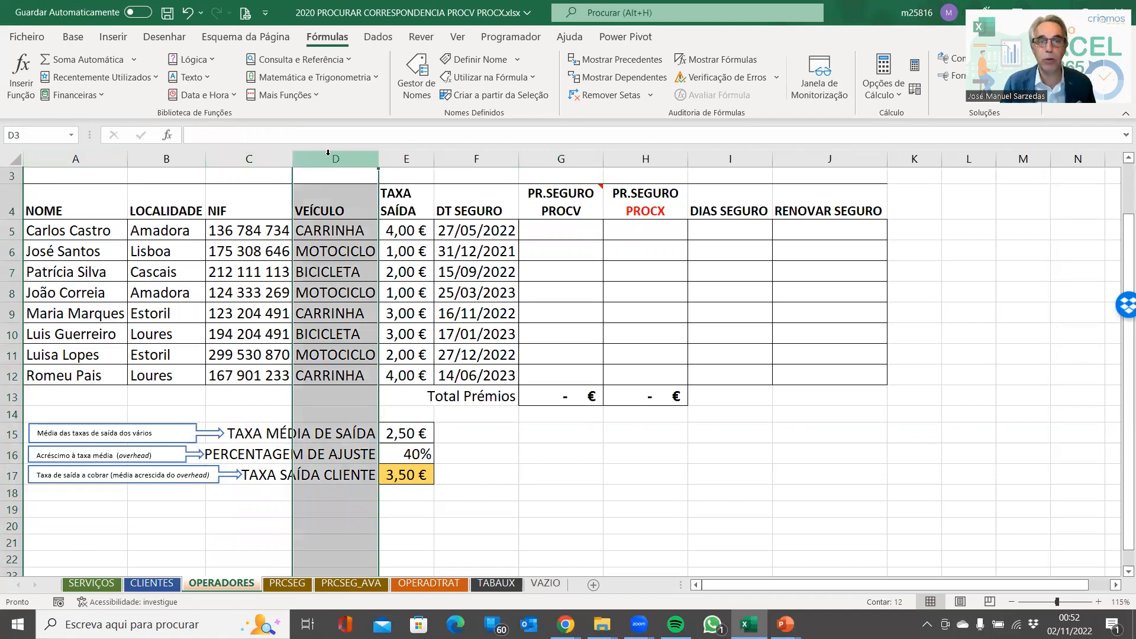
left_click(406, 157)
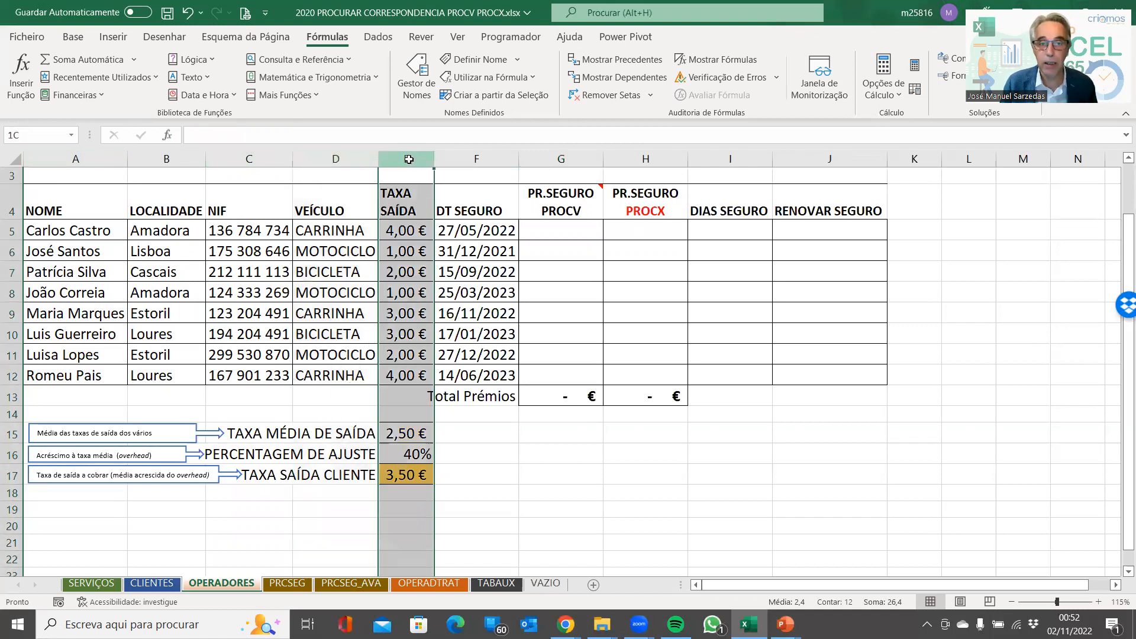
left_click(472, 155)
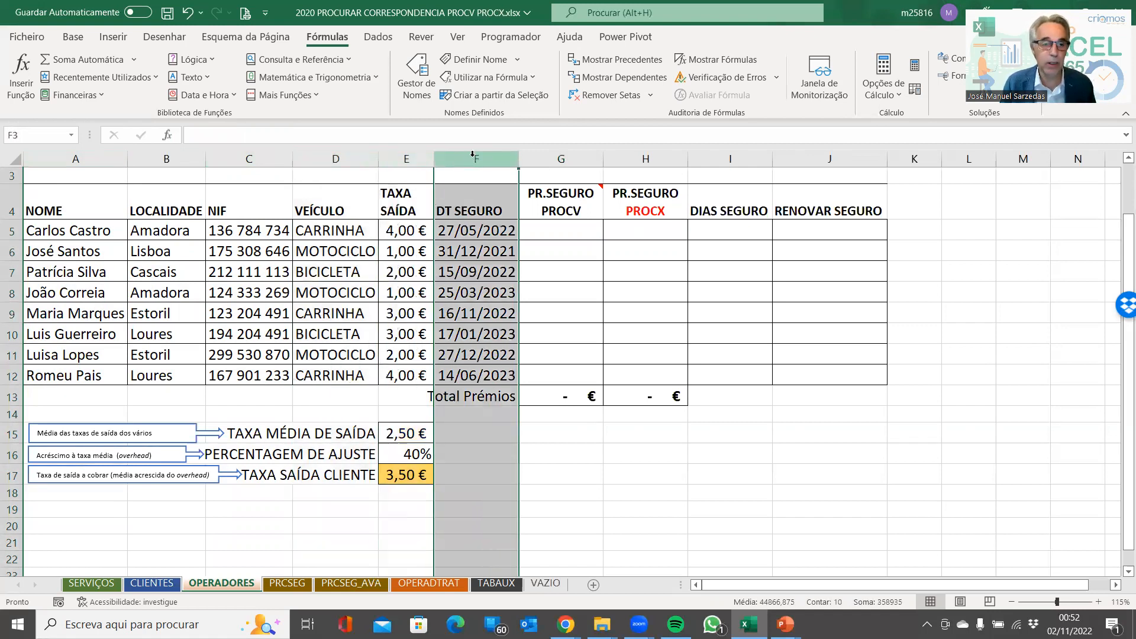
left_click(149, 245)
left_click(184, 230)
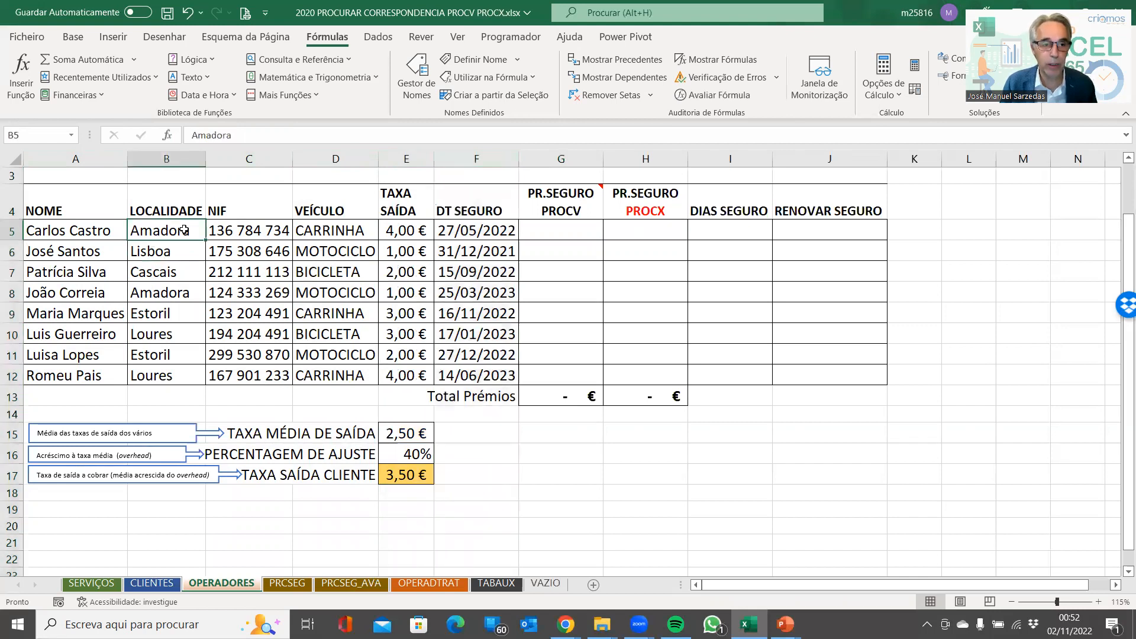
Select the operators' data range A5:F12 without its headers and name it DADOSOPR
left_click(85, 230)
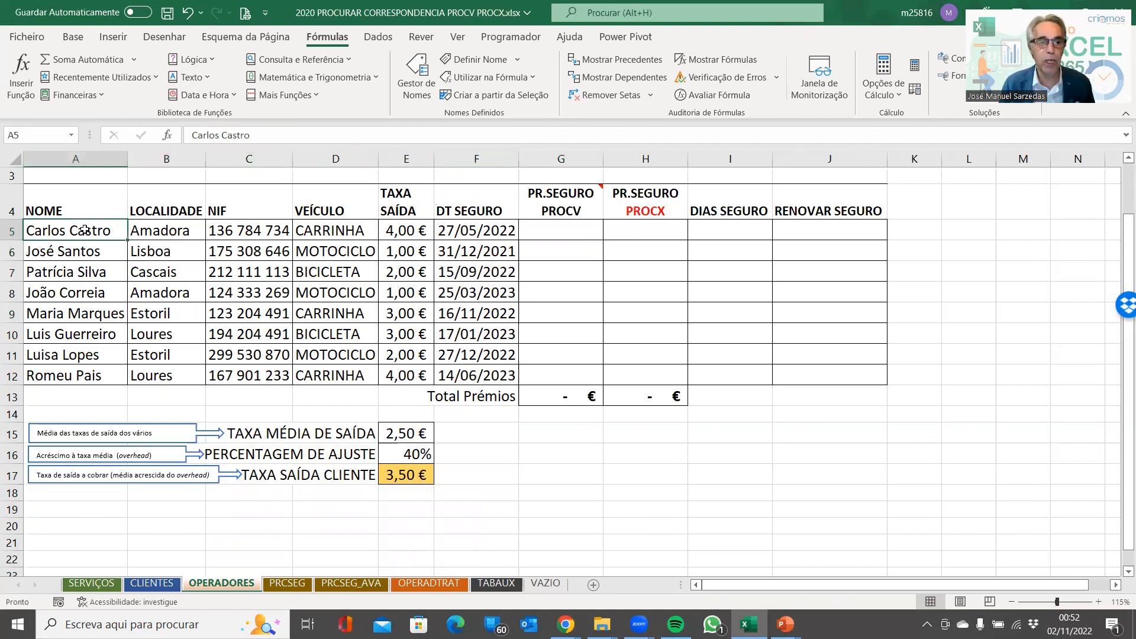
left_click_drag(85, 231, 450, 310)
left_click_drag(450, 313, 436, 375)
left_click_drag(66, 228, 482, 374)
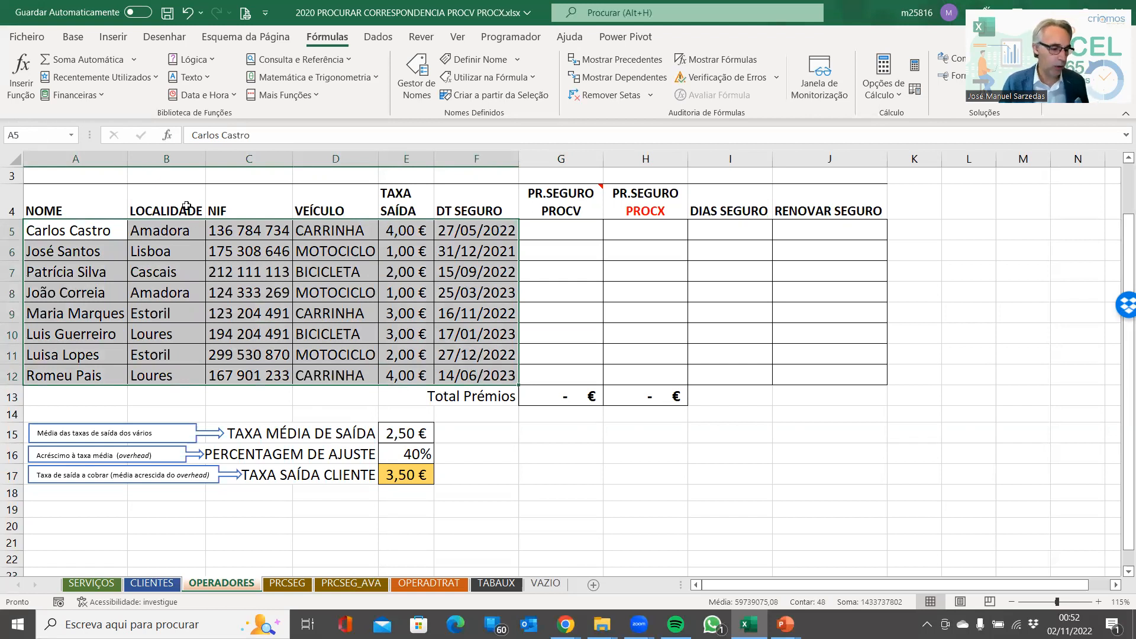
left_click(51, 133)
type("DAD")
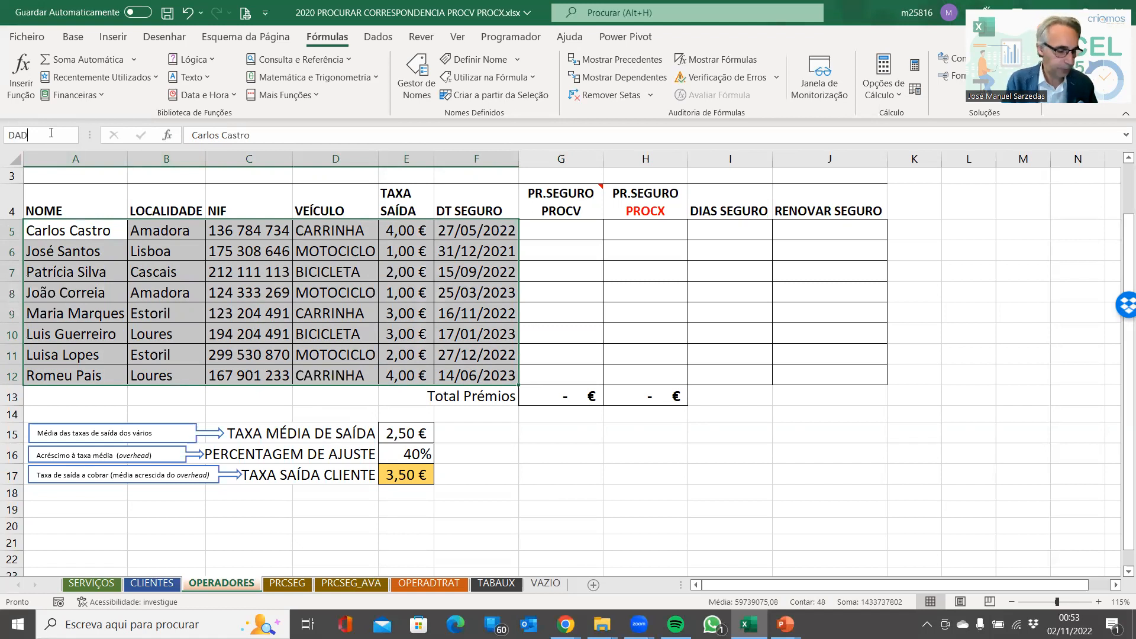
type("O")
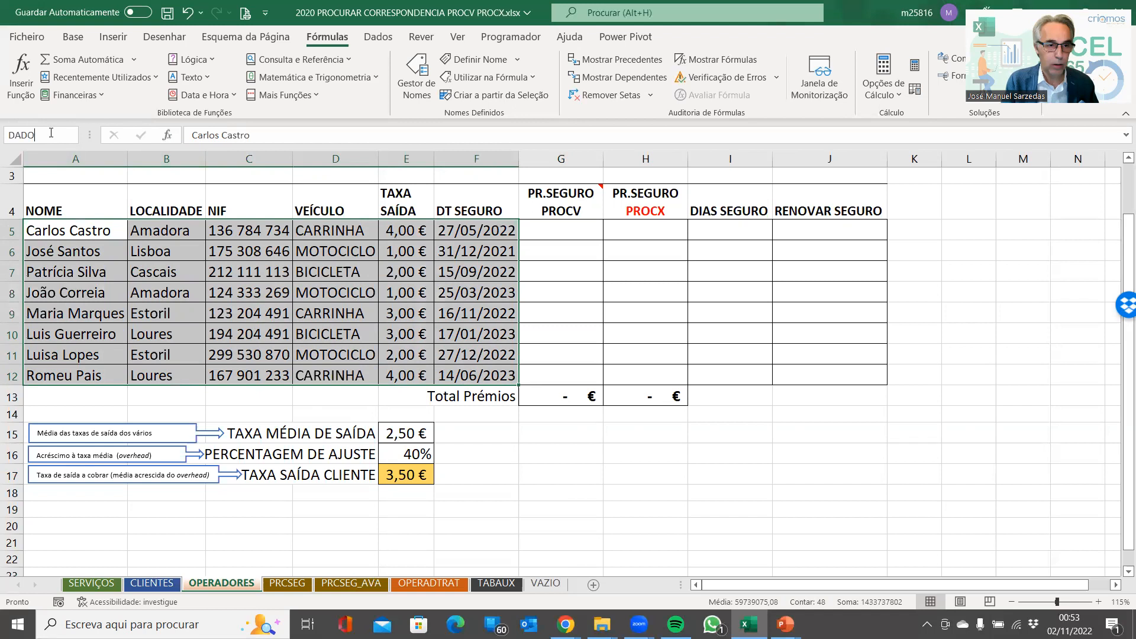
type("SOPR")
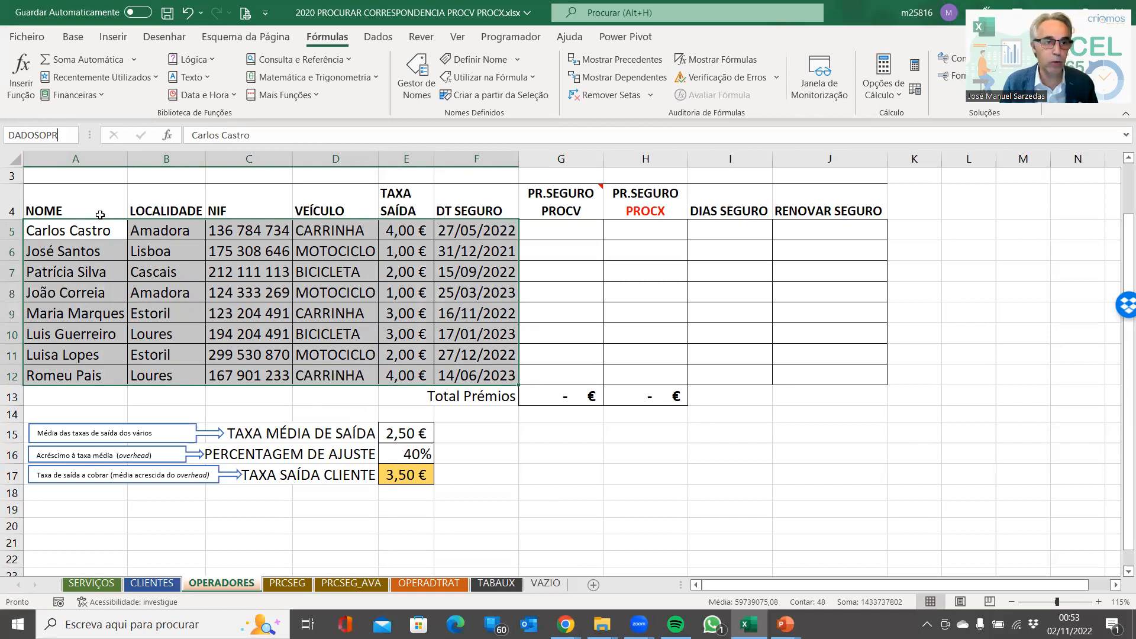
key("Return")
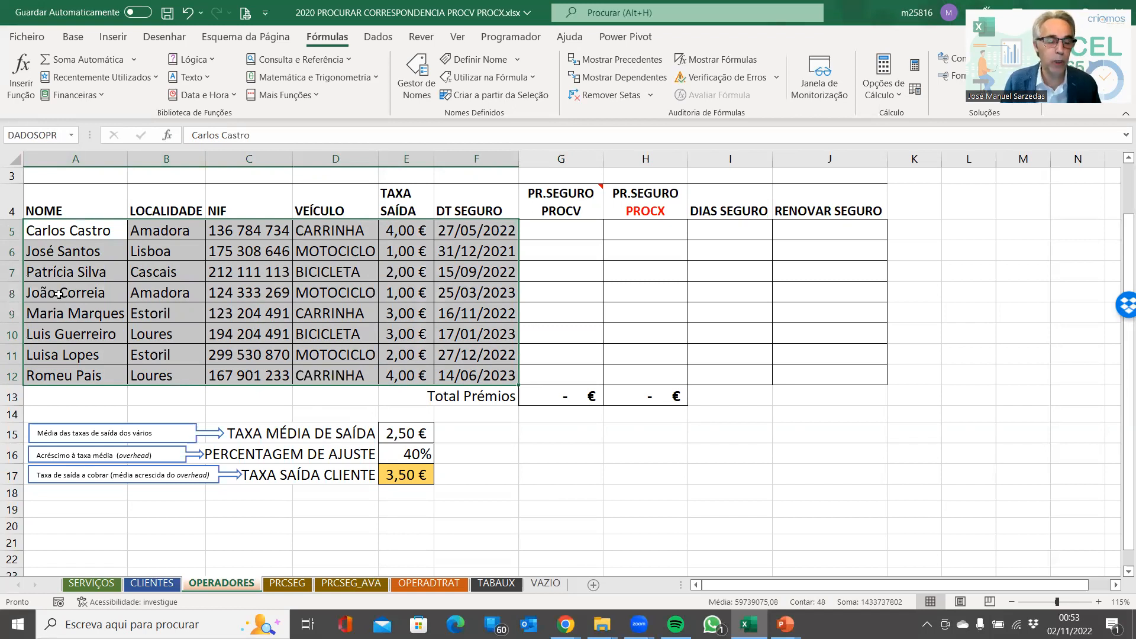
Deselect the operators' data and reselect it through its defined name DADOSOPR
left_click(1012, 328)
left_click(71, 134)
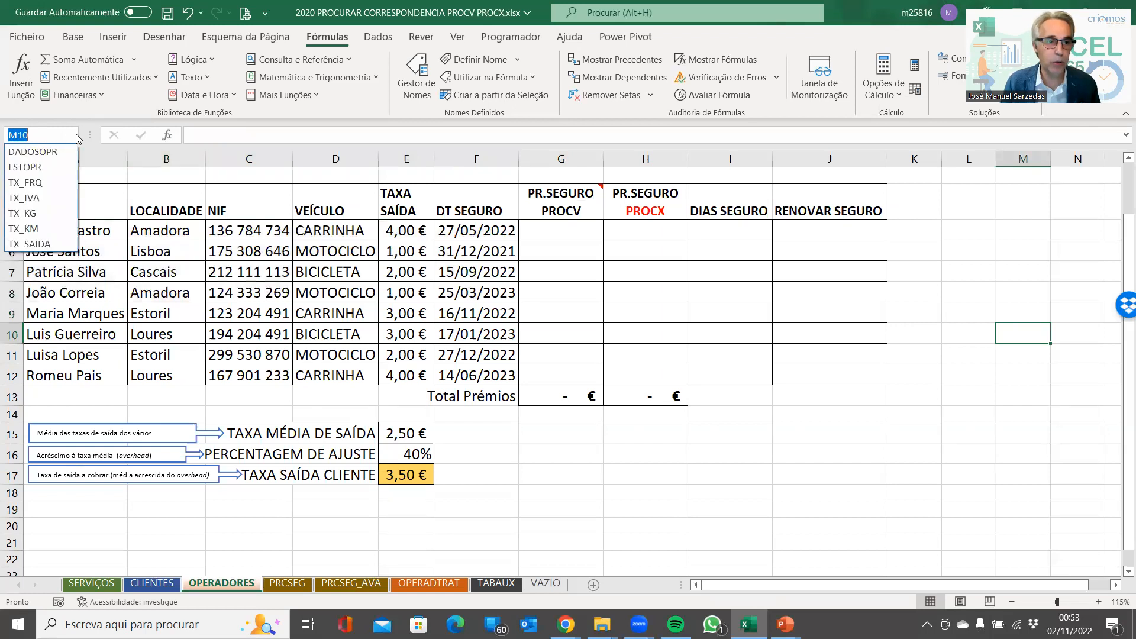
left_click(49, 152)
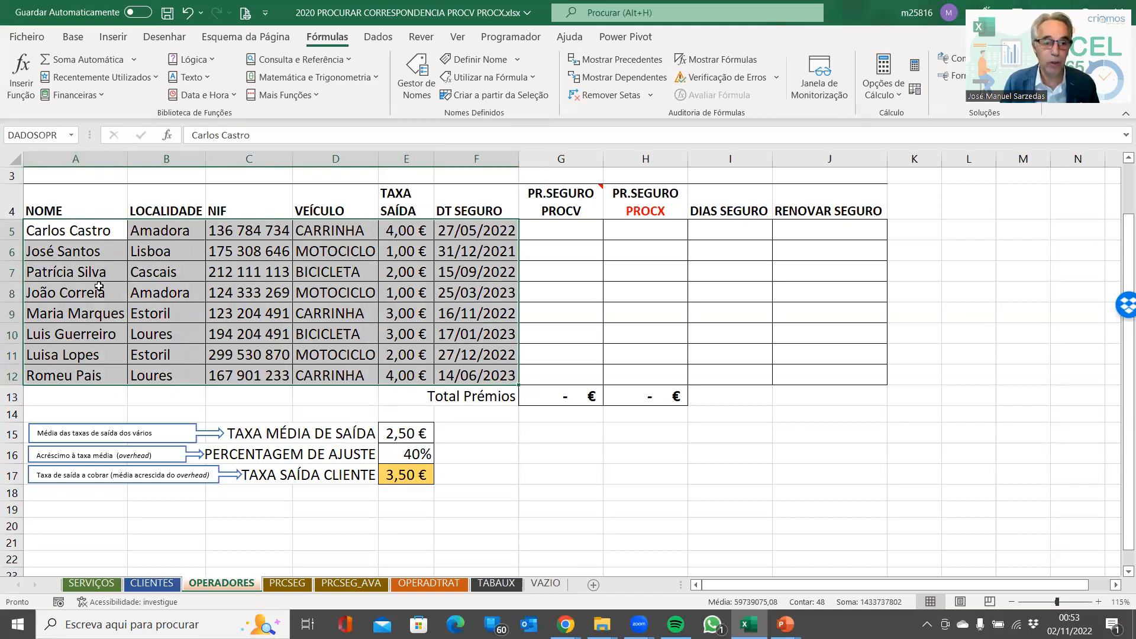
Start a PROCV formula in the empty VEÍCULO cell L13 of the SERVIÇOS sheet and bring up its function arguments
left_click(151, 583)
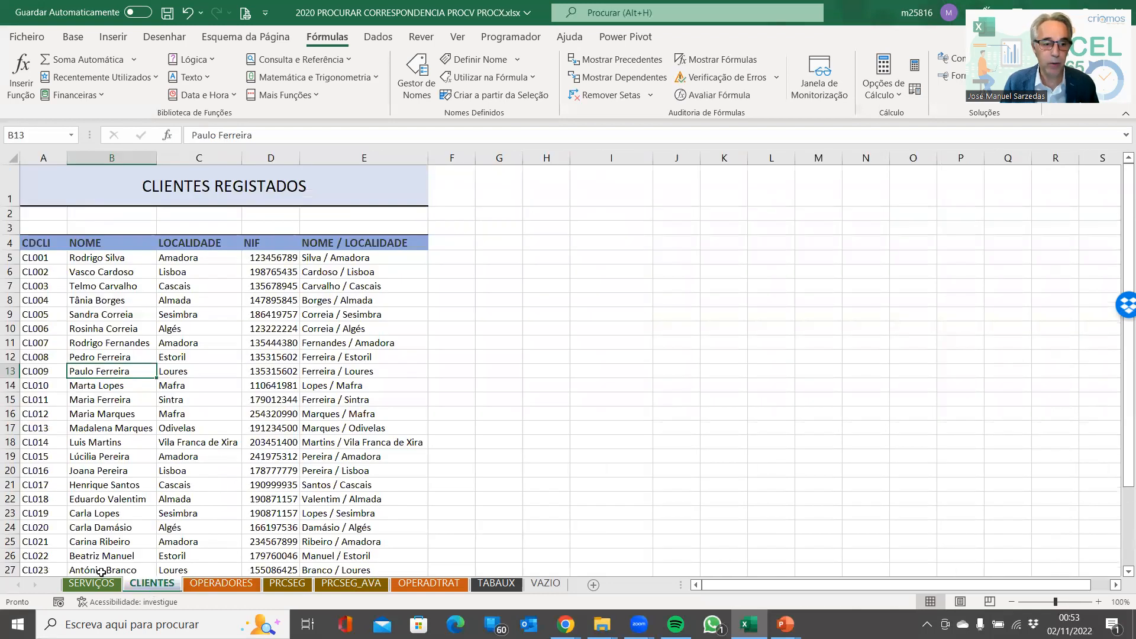
left_click(92, 583)
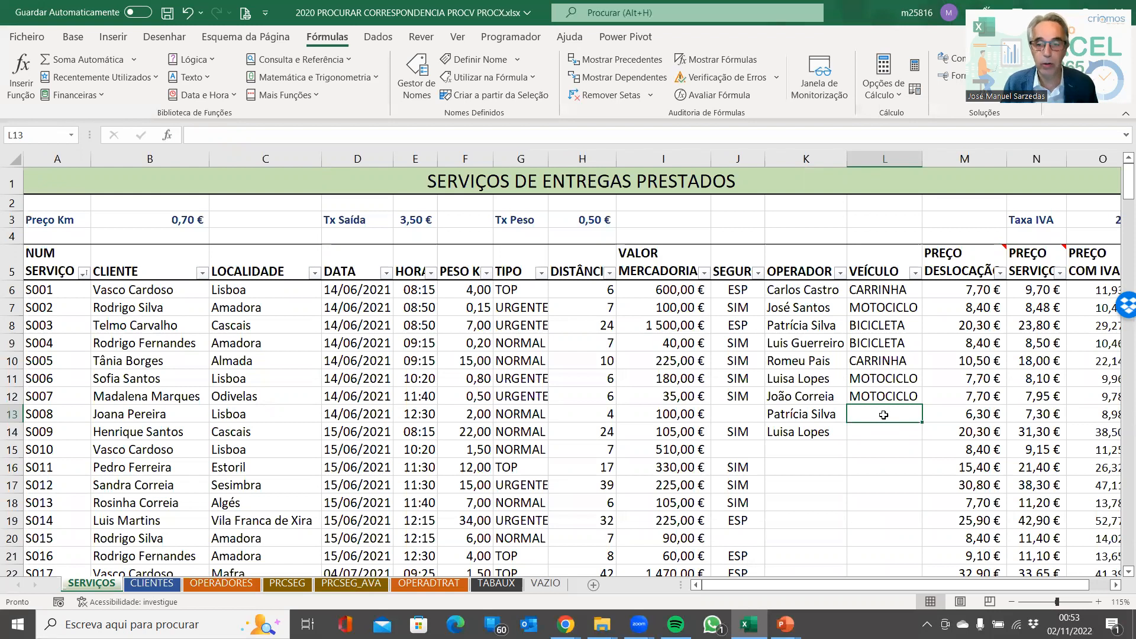
scroll(884, 414, "up", 1, "ctrl")
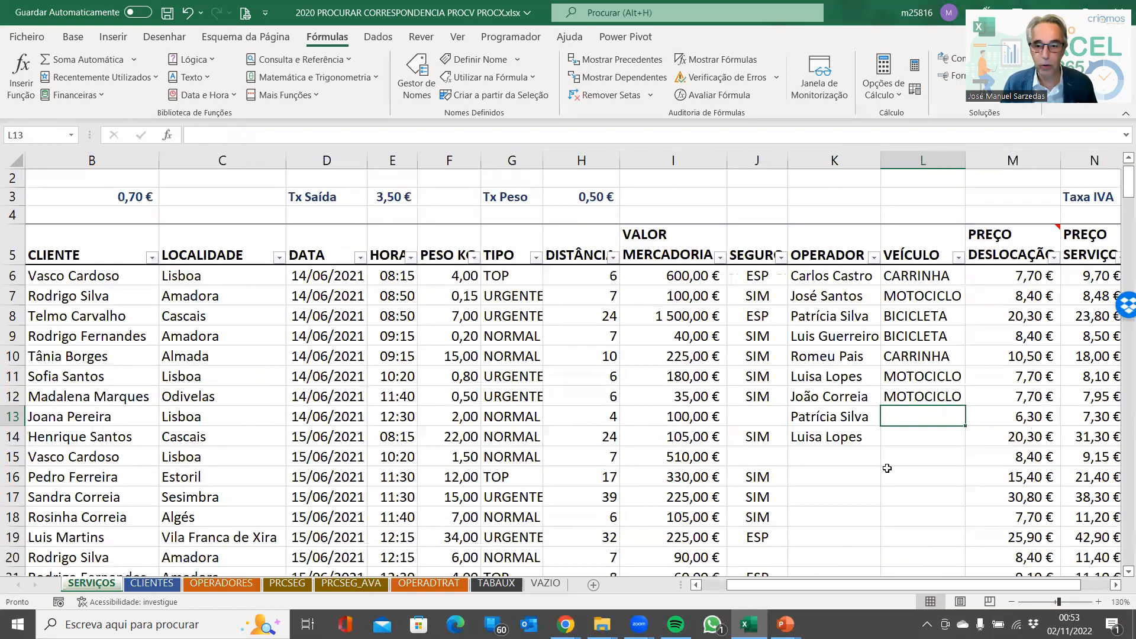
scroll(874, 588, "up", 1, "ctrl")
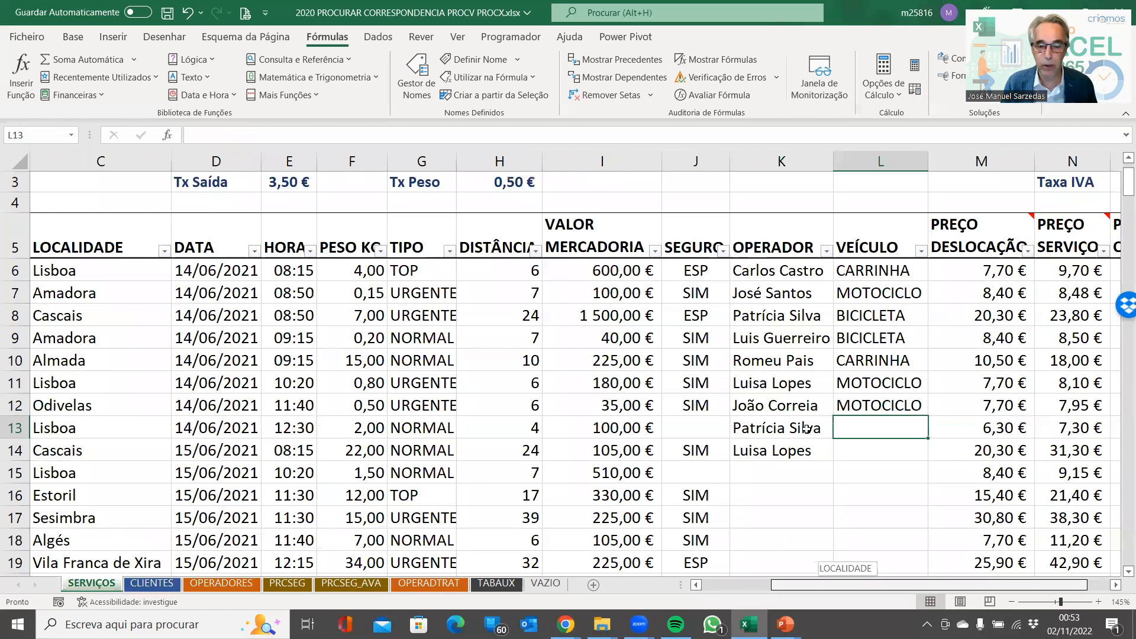
scroll(806, 428, "right", 1)
type("=proc")
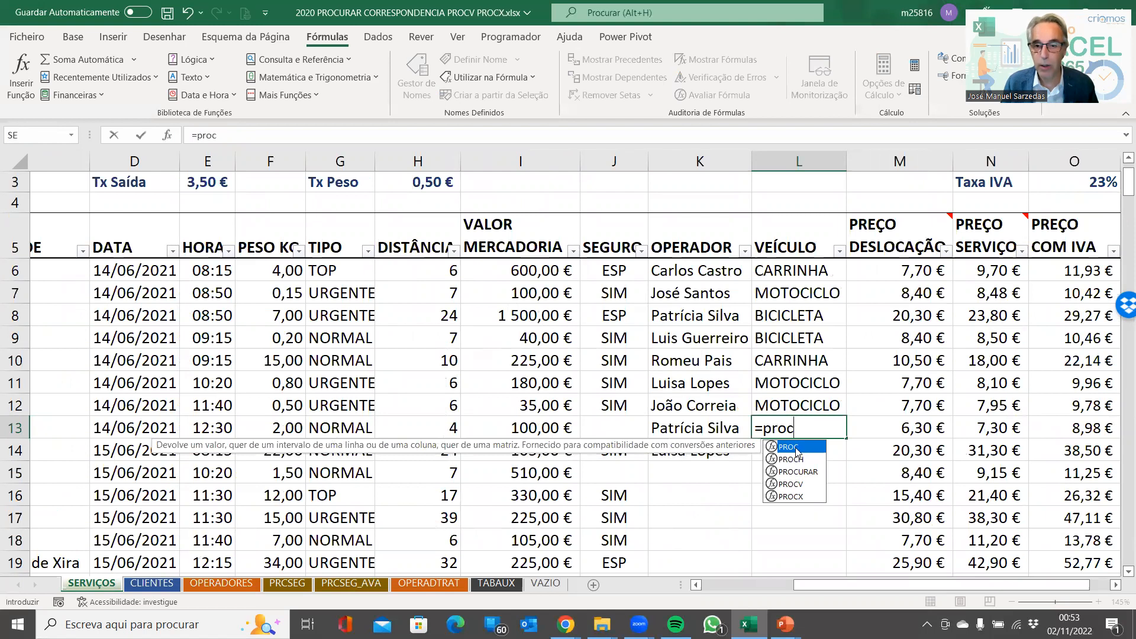
left_click(792, 485)
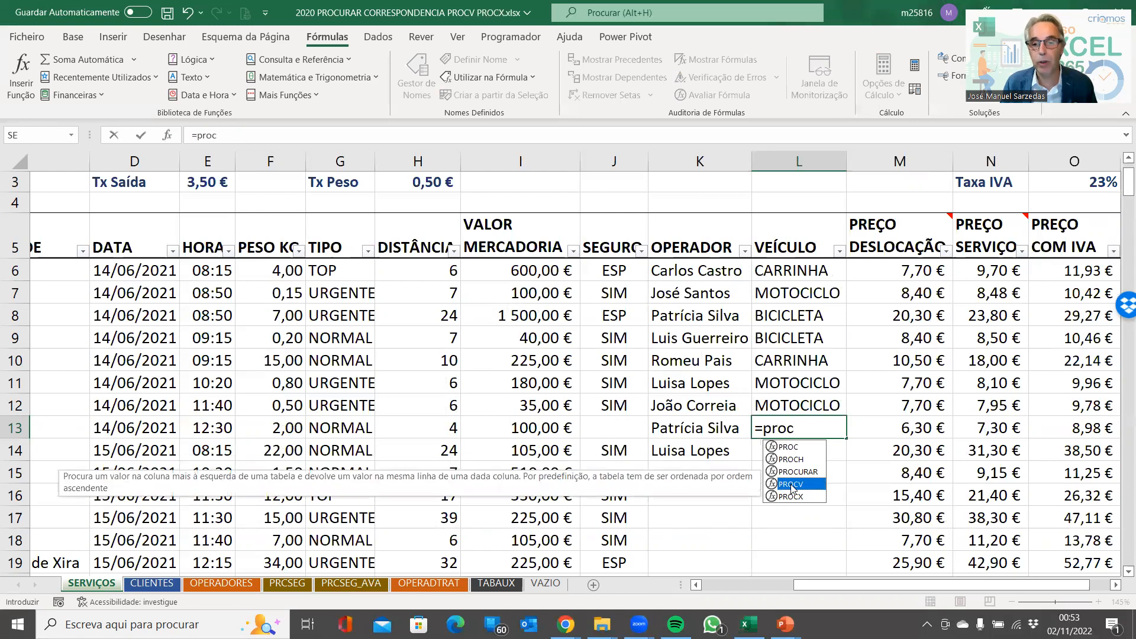
double_click(792, 485)
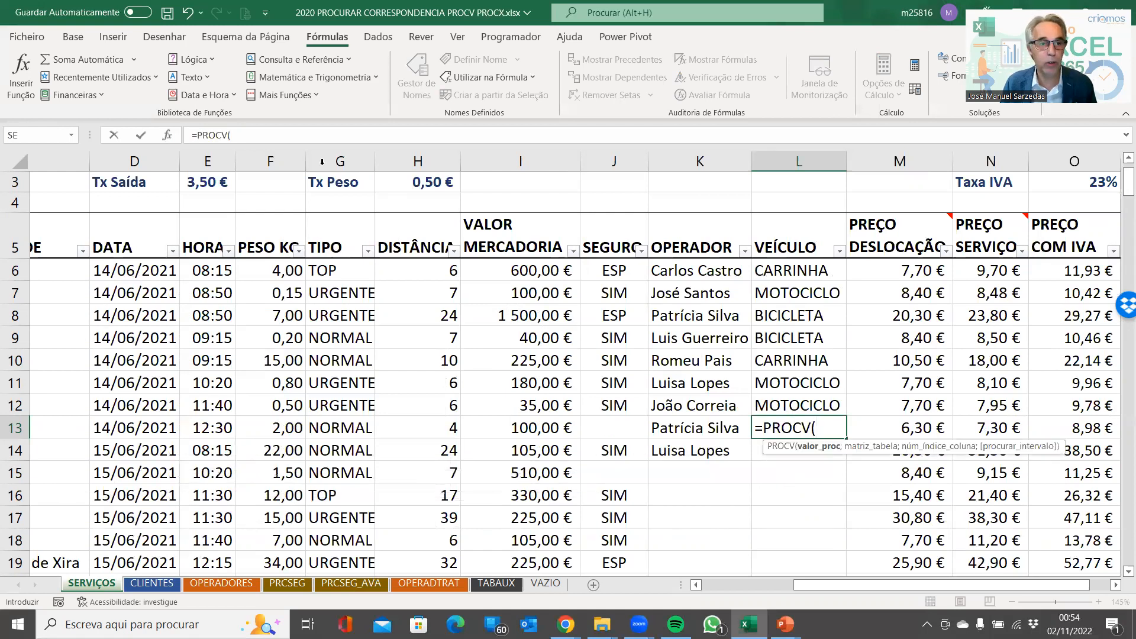
left_click(168, 134)
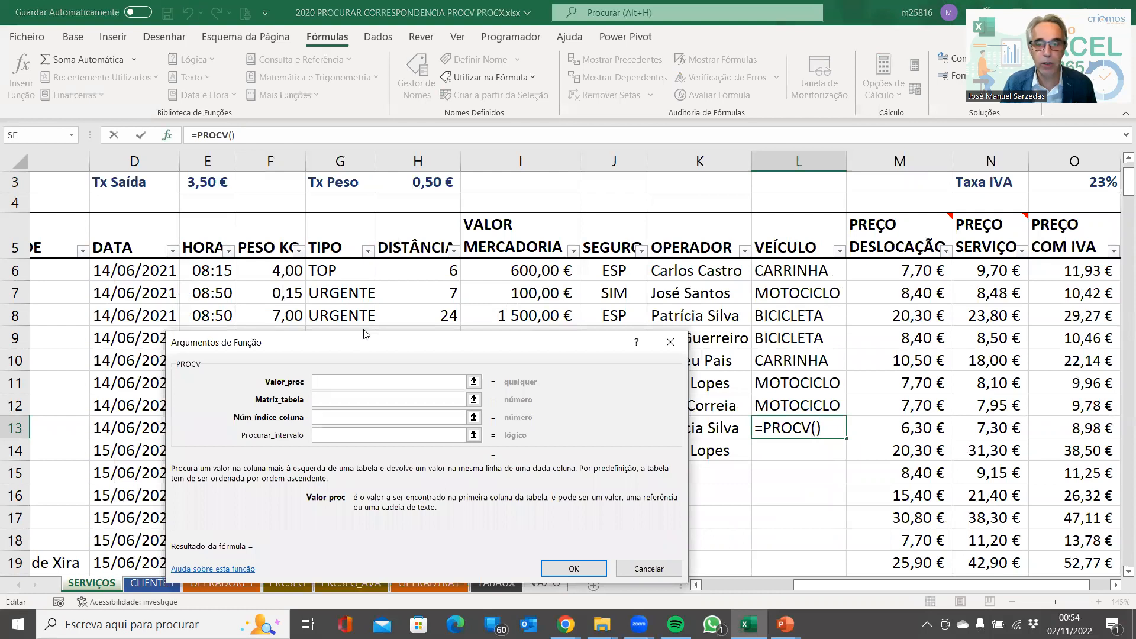
left_click_drag(365, 333, 293, 252)
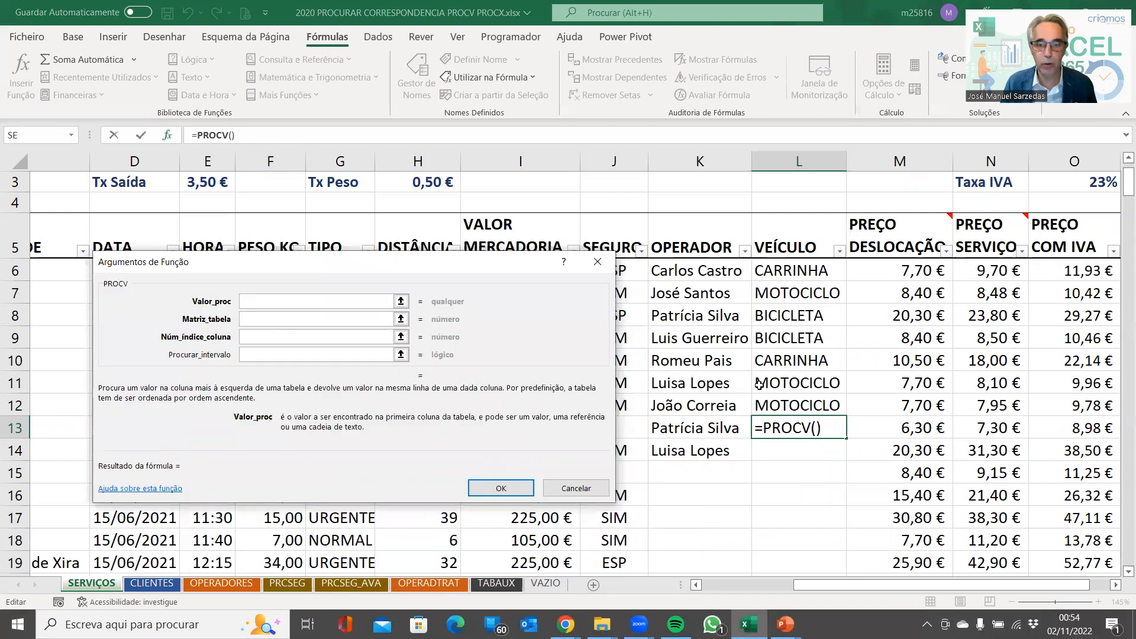
Set the PROCV lookup value to operator cell K13 and the table array to the named range DADOSOPR
left_click(696, 426)
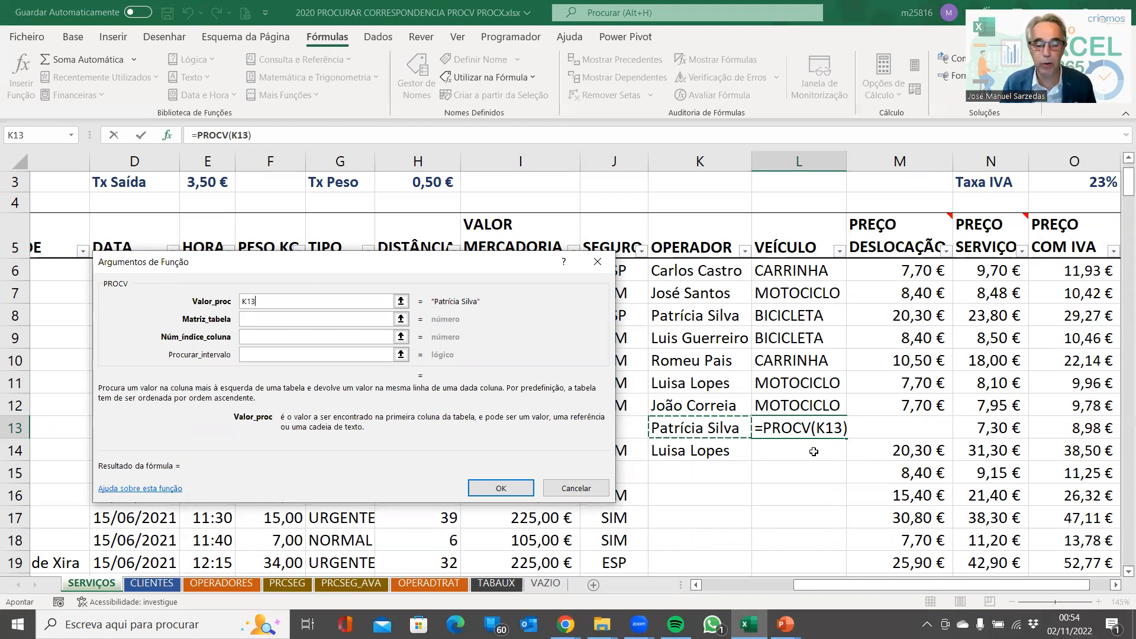
left_click(272, 323)
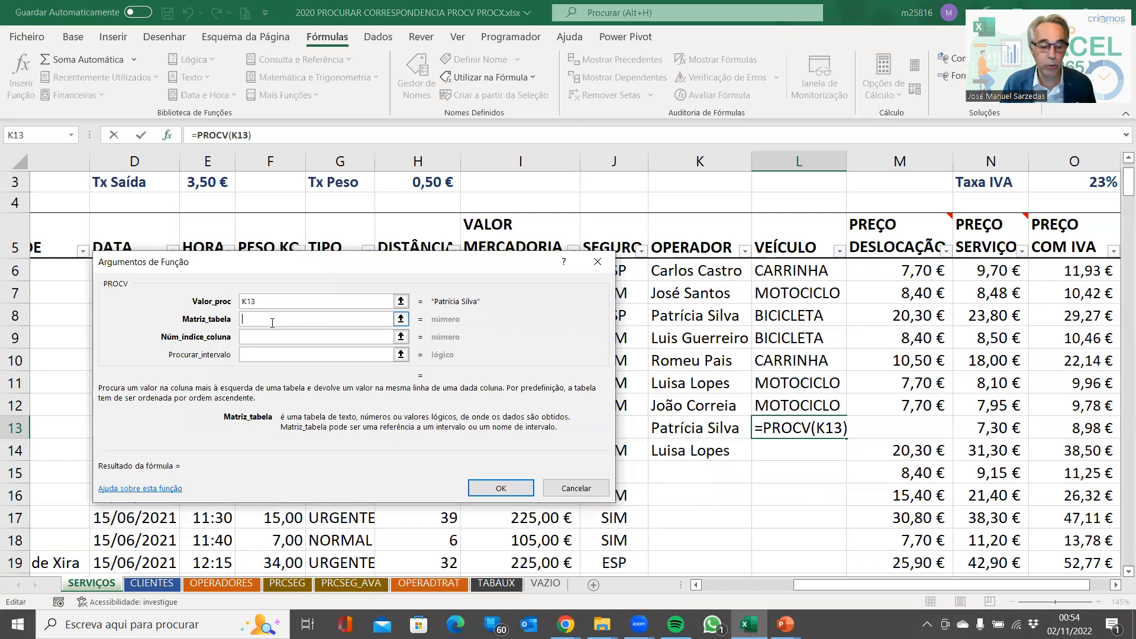
key("F3")
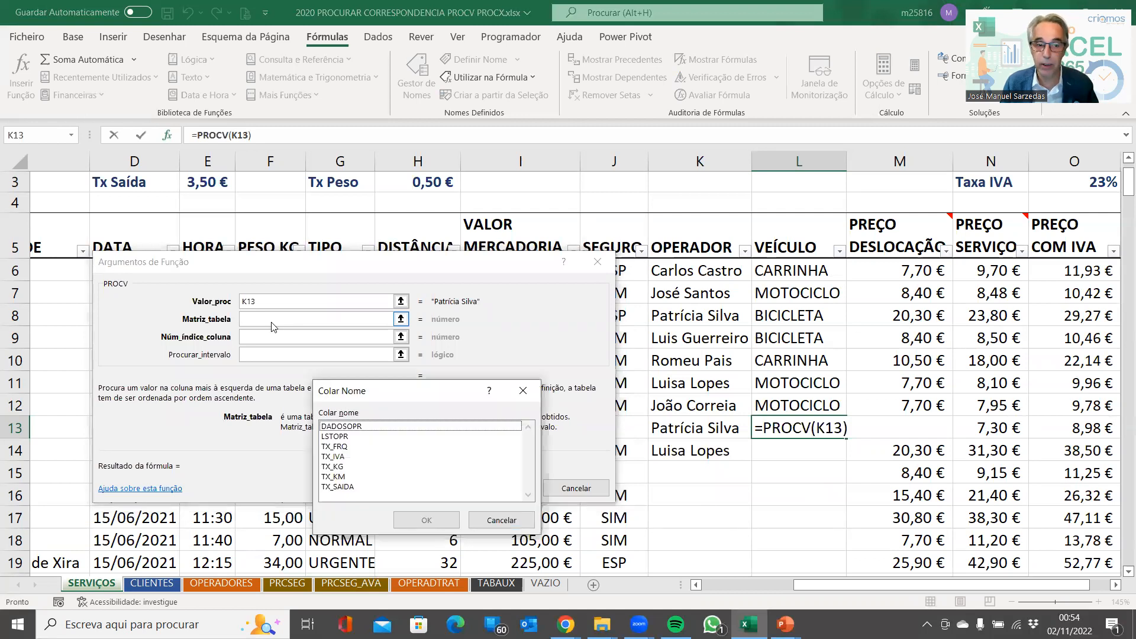
left_click(357, 427)
double_click(357, 427)
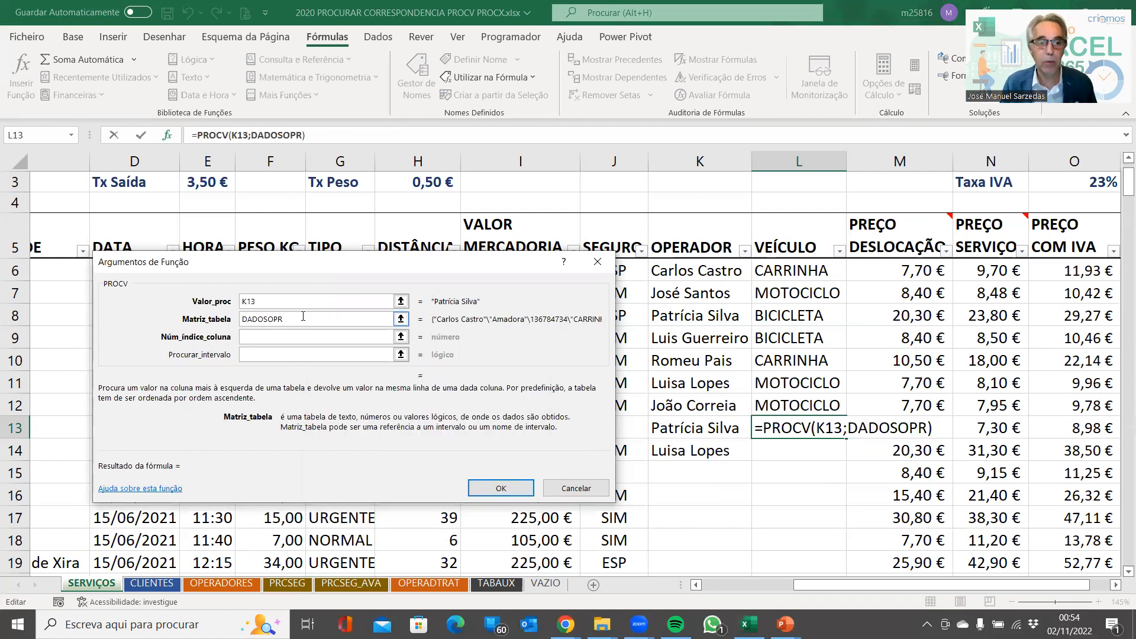
Set the PROCV column index to 4 and Procurar_intervalo to 0 for an exact match
key("Tab")
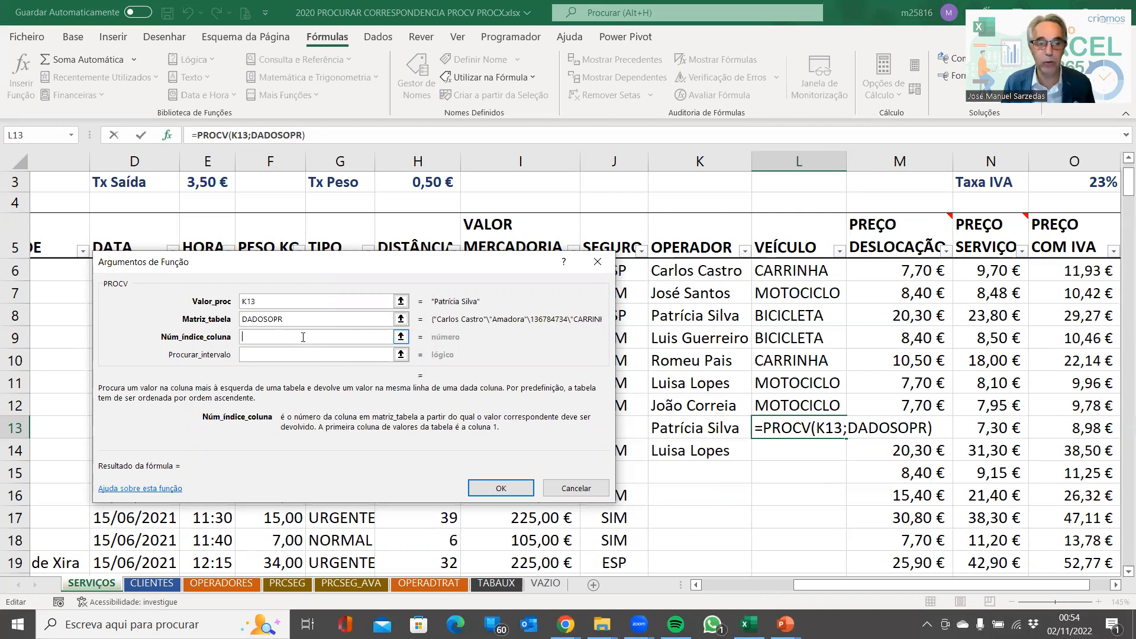
type("4")
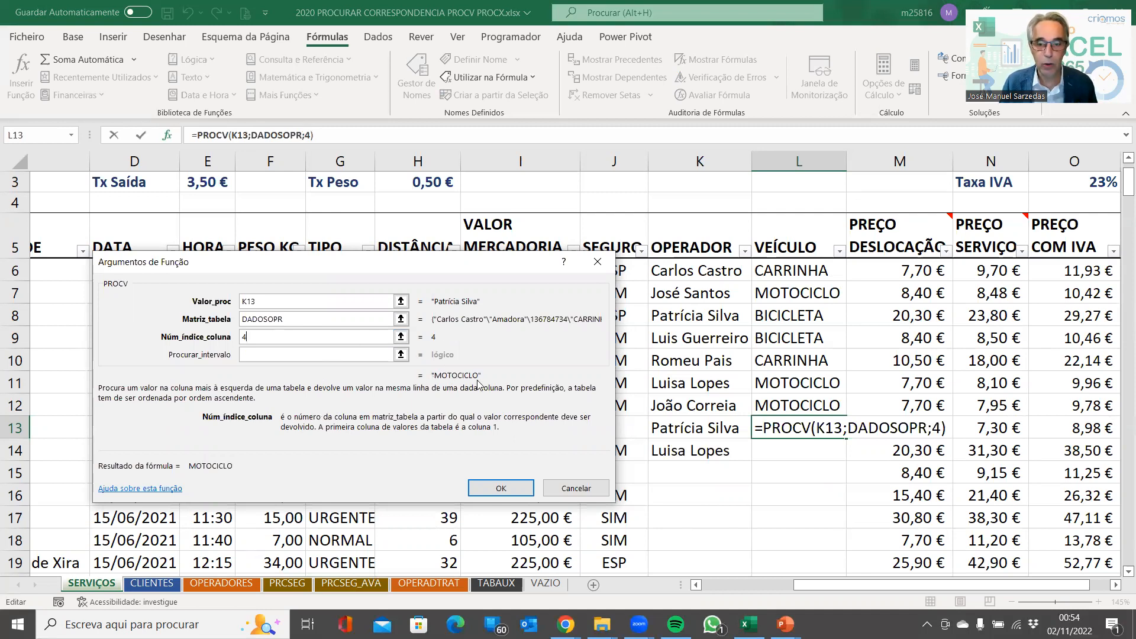
left_click(322, 354)
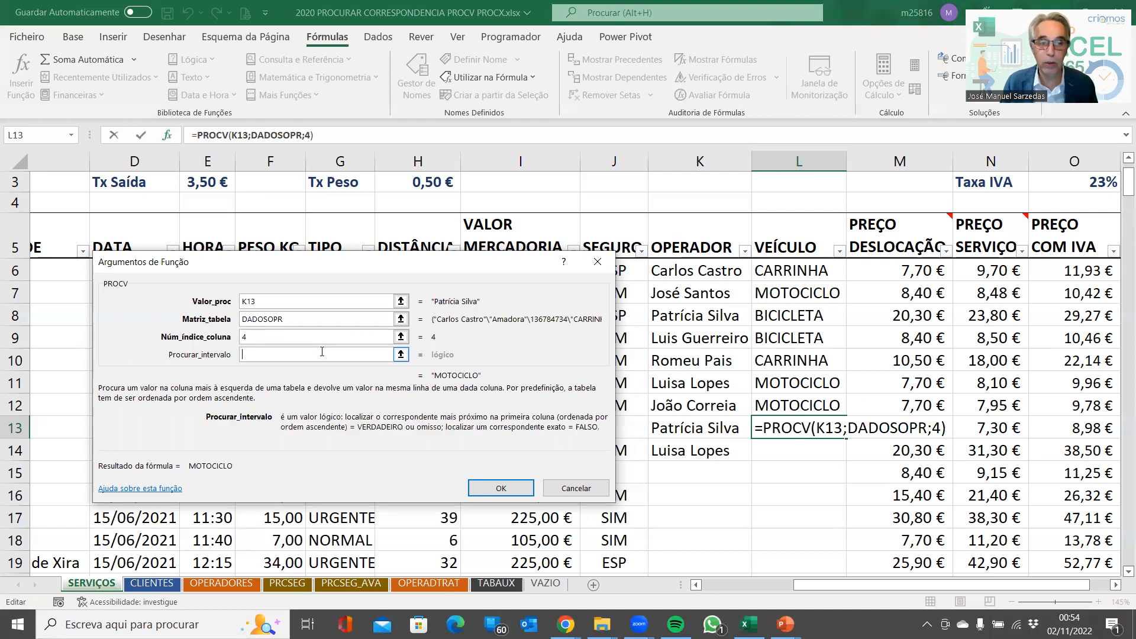
type("0")
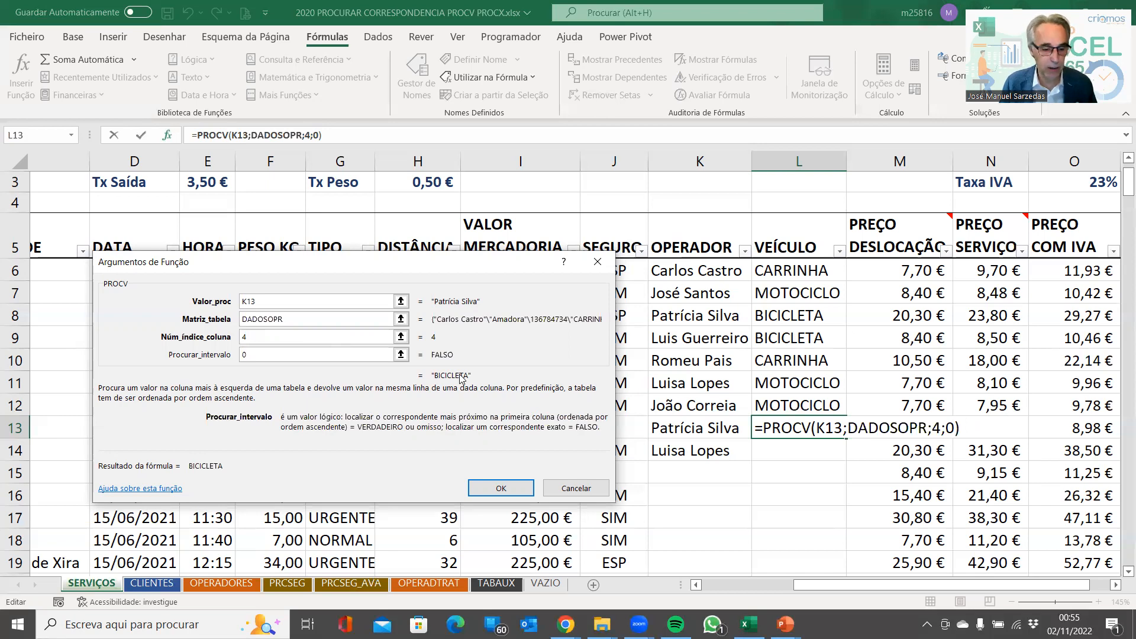
Magnify the arguments dialog and compare the formula result with Procurar_intervalo left empty and with 0
key("super+plus")
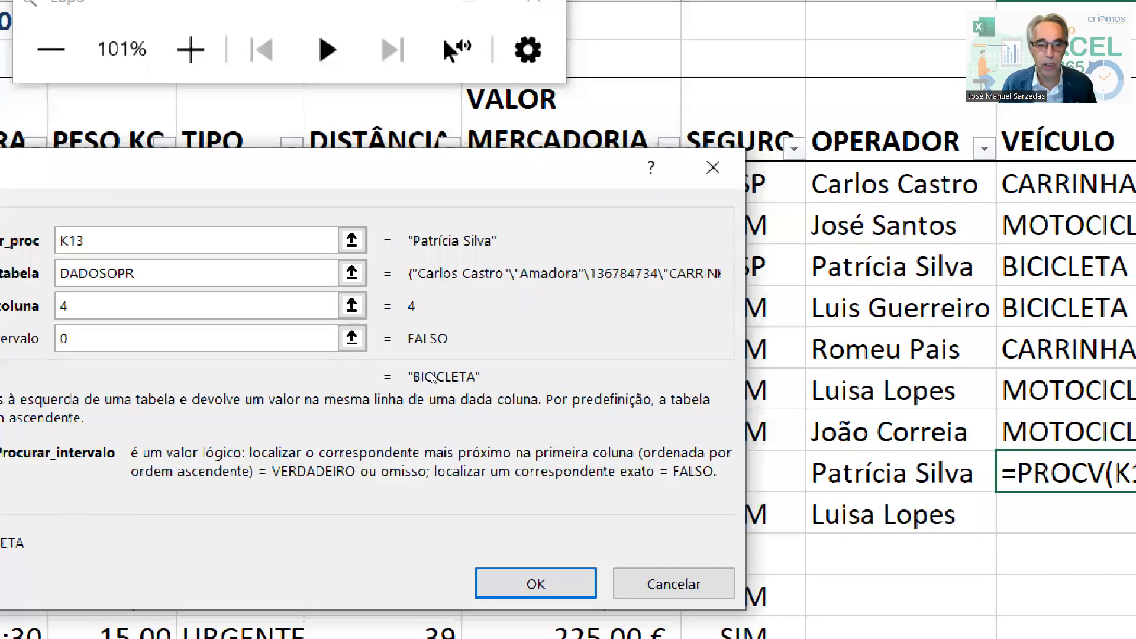
key("BackSpace")
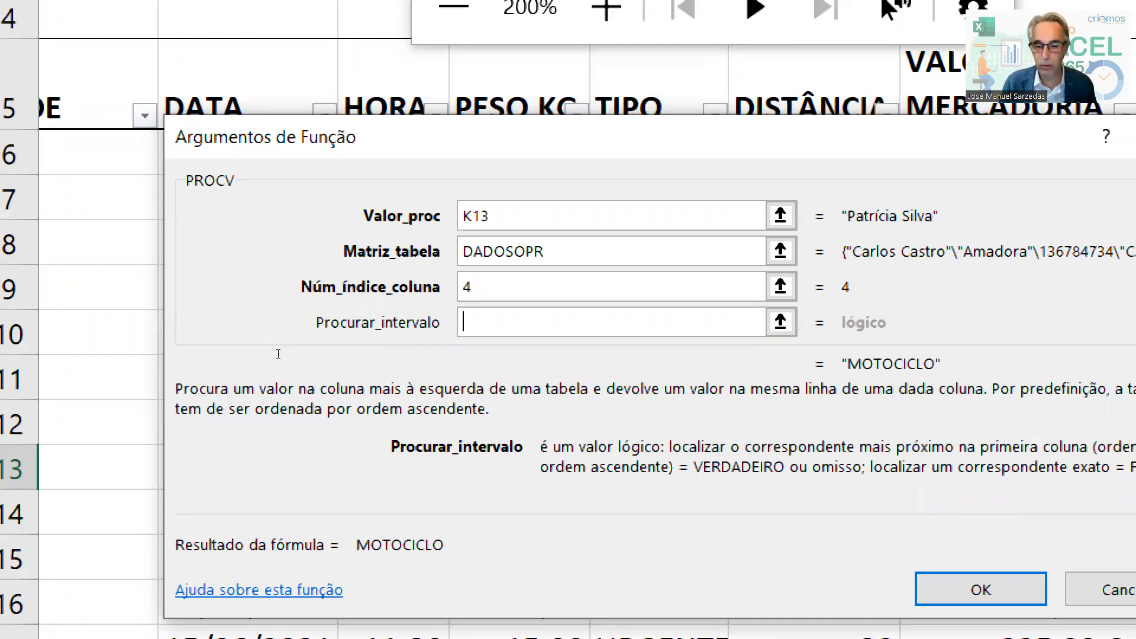
type("0")
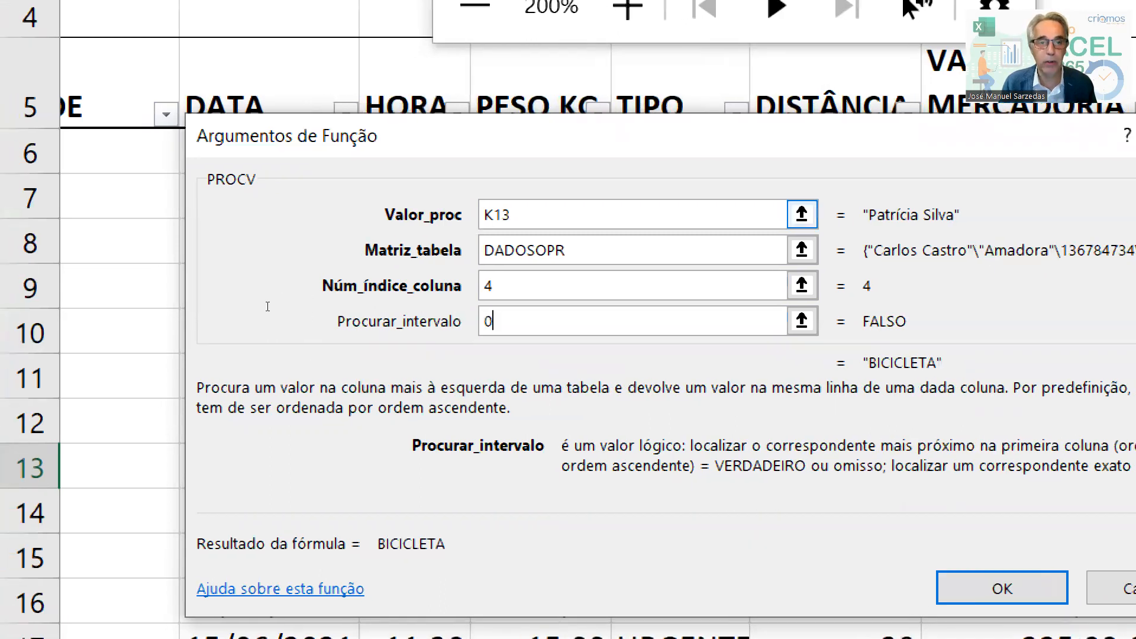
Review the PROCV arguments K13, DADOSOPR, 4 and 0 at normal magnification and accept the formula in L13
left_click(532, 215)
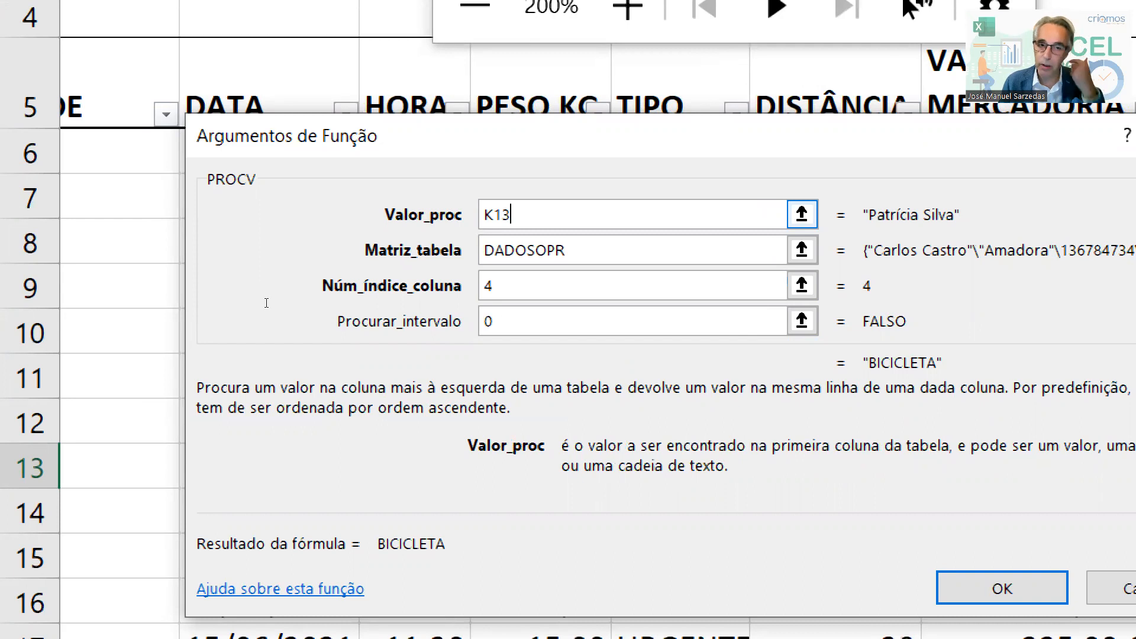
key("Tab")
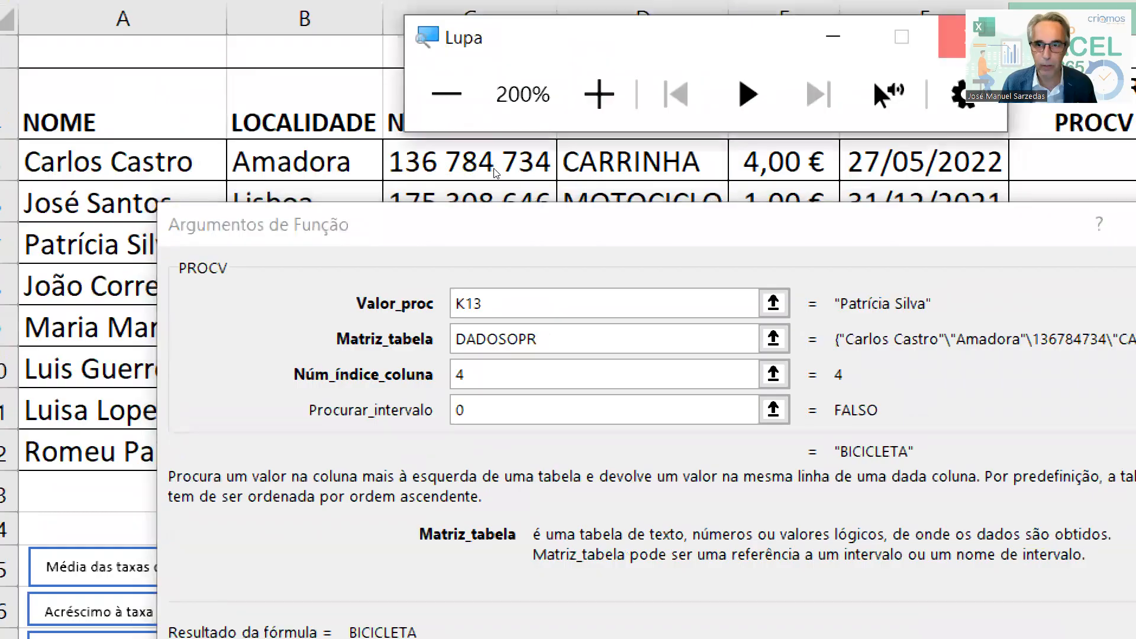
key("super+Escape")
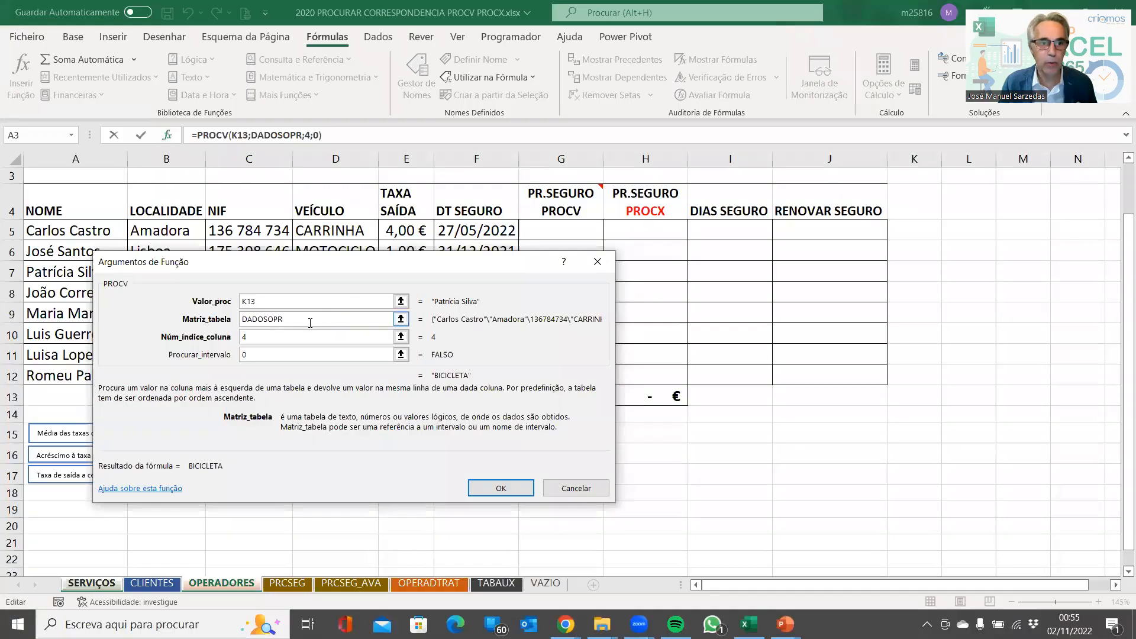
left_click(258, 336)
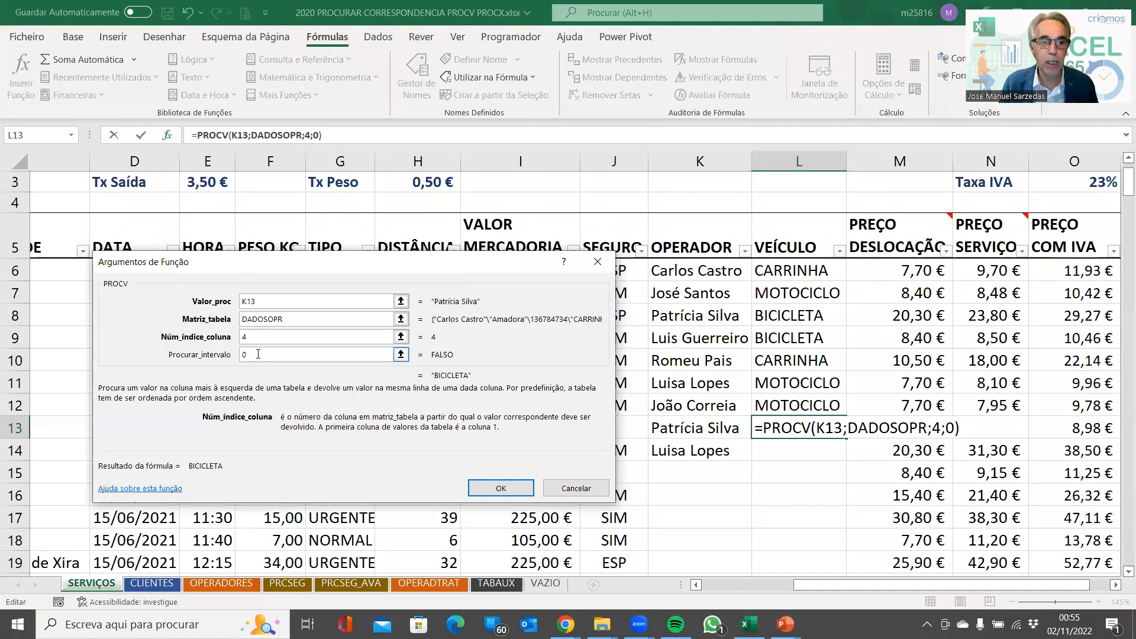
left_click(258, 354)
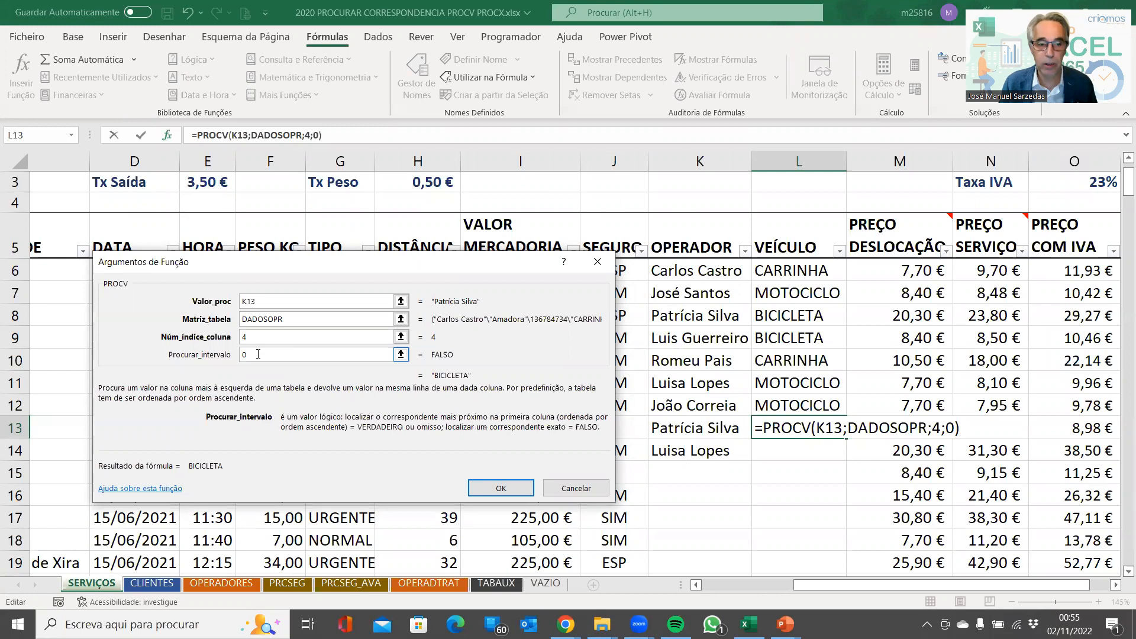
left_click(488, 492)
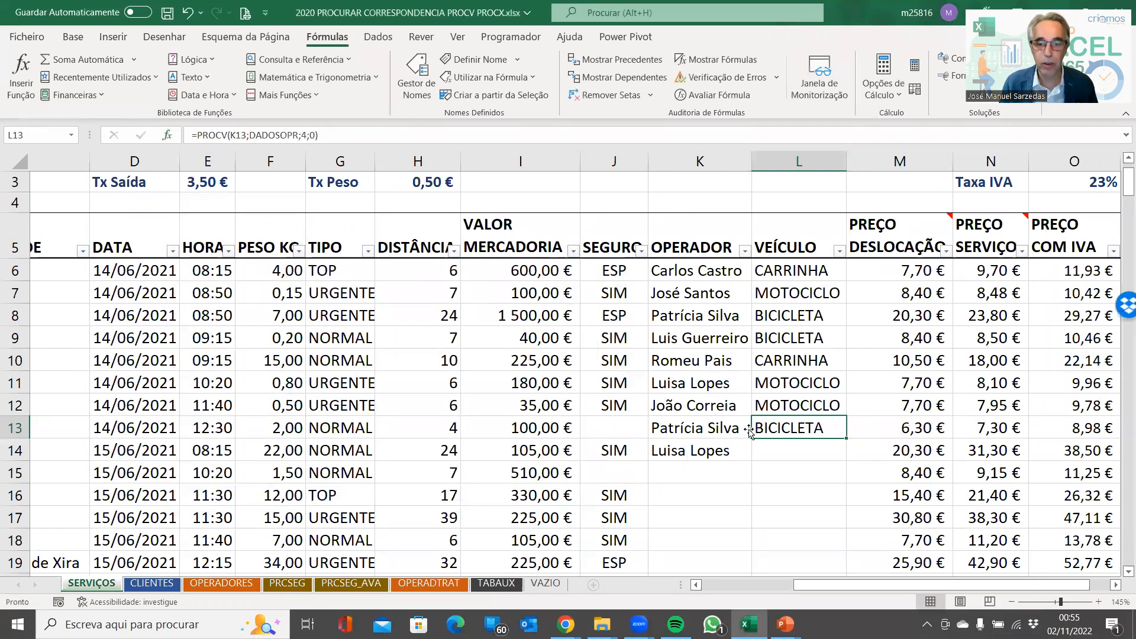
Compare the operator and vehicle in row 13 of SERVIÇOS with the matching operator's row in the OPERADORES sheet
left_click(726, 429)
left_click(781, 429)
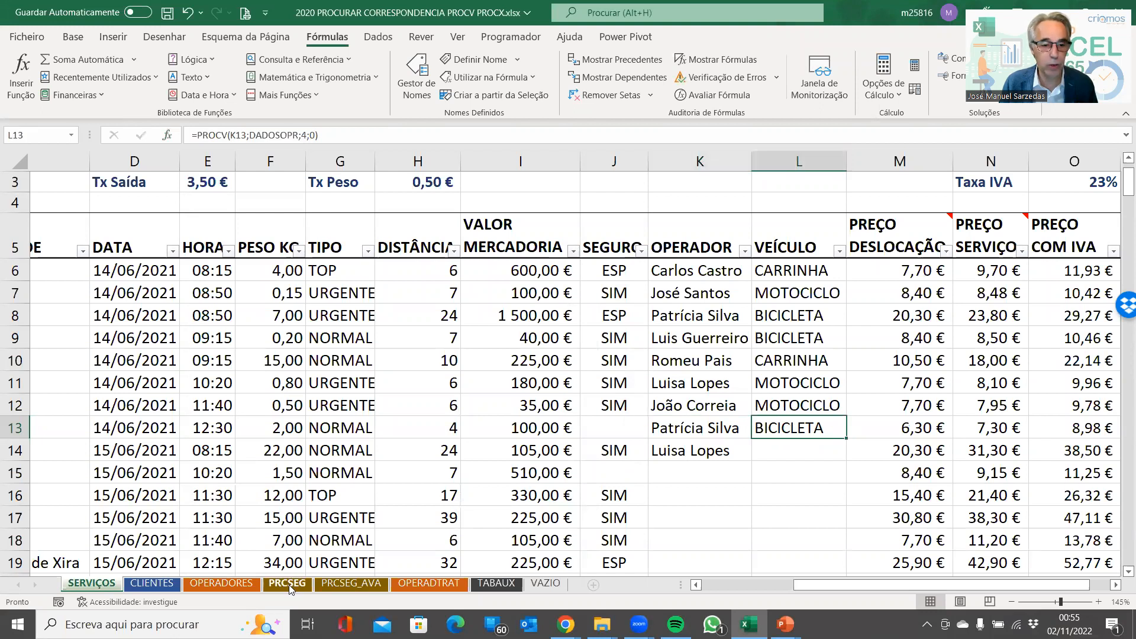
left_click(247, 586)
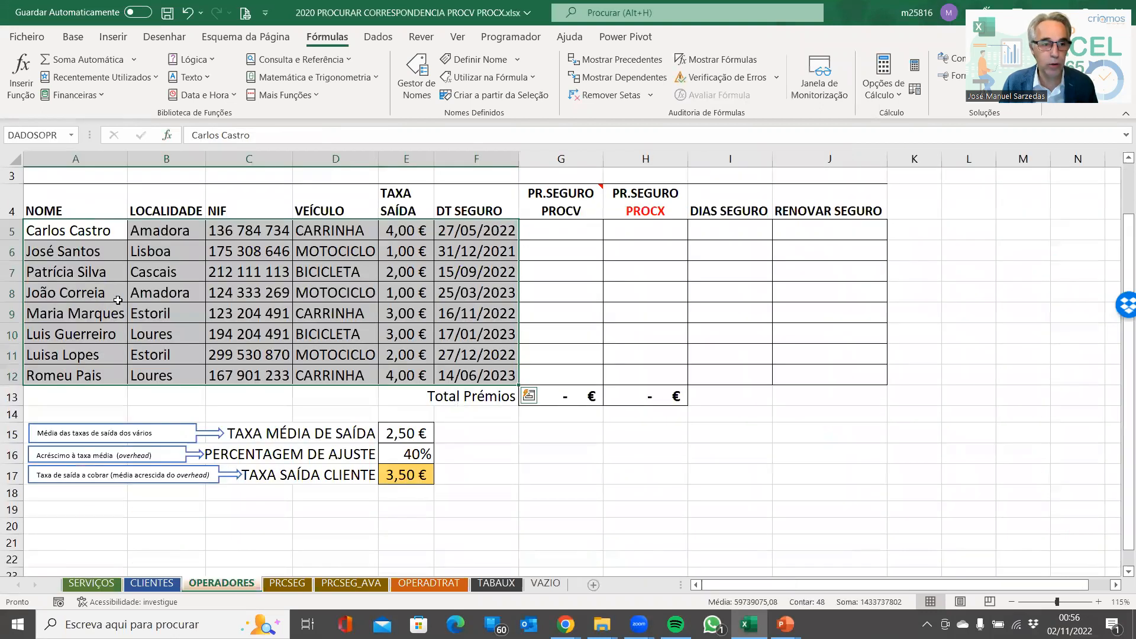
left_click(100, 274)
left_click(342, 271)
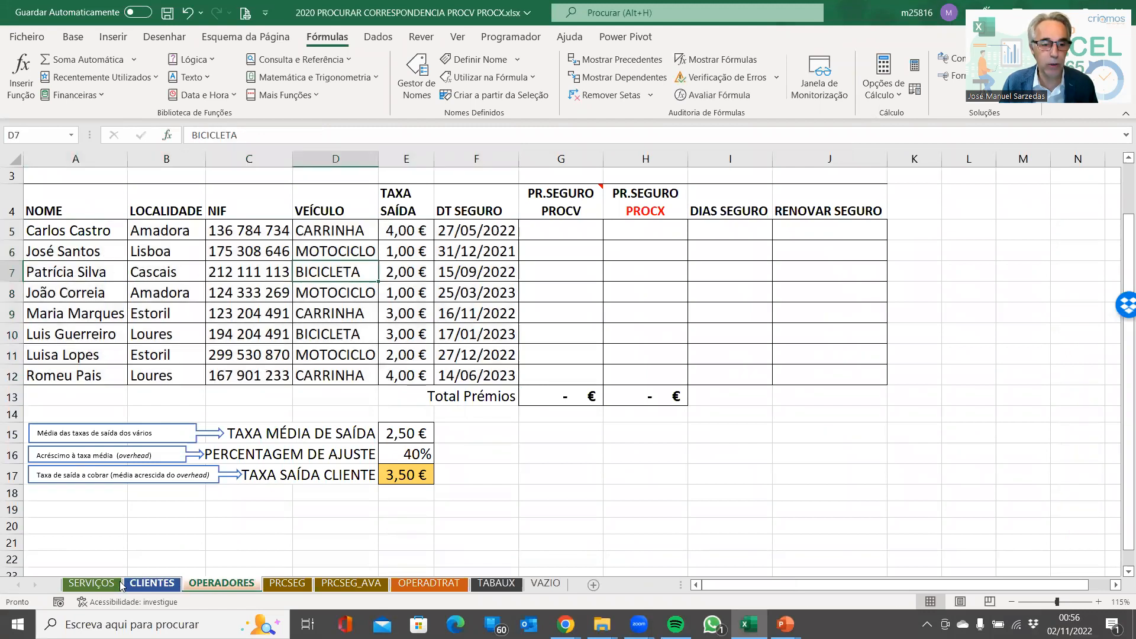
Fill the PROCV formula from L13 upward through L7 in the VEÍCULO column of the SERVIÇOS sheet
left_click(91, 584)
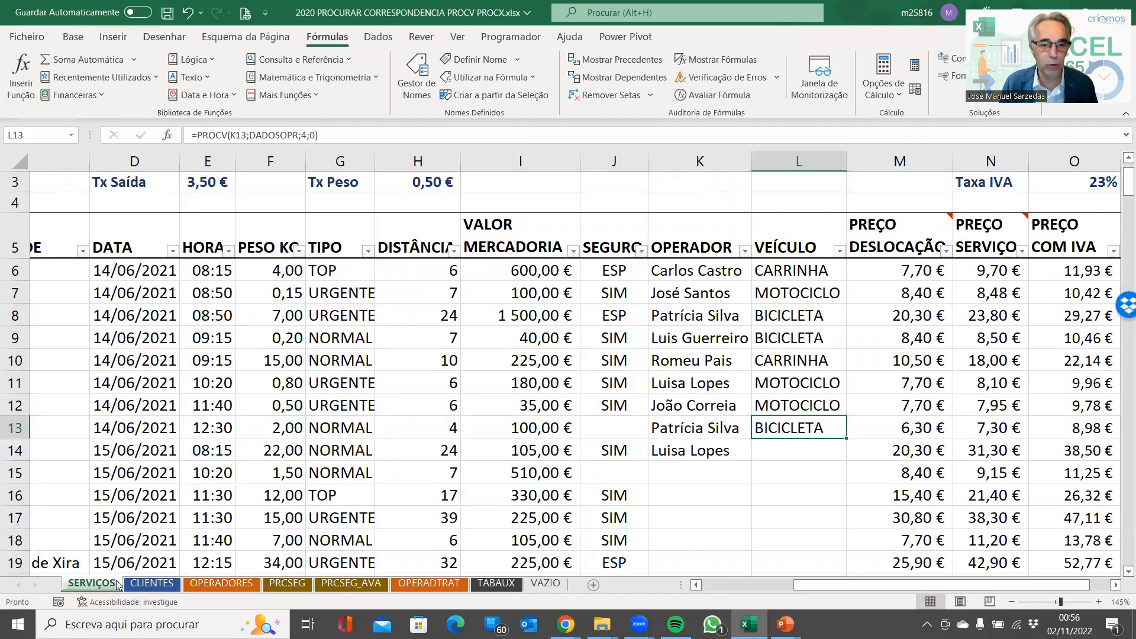
left_click_drag(847, 437, 824, 308)
left_click(821, 422)
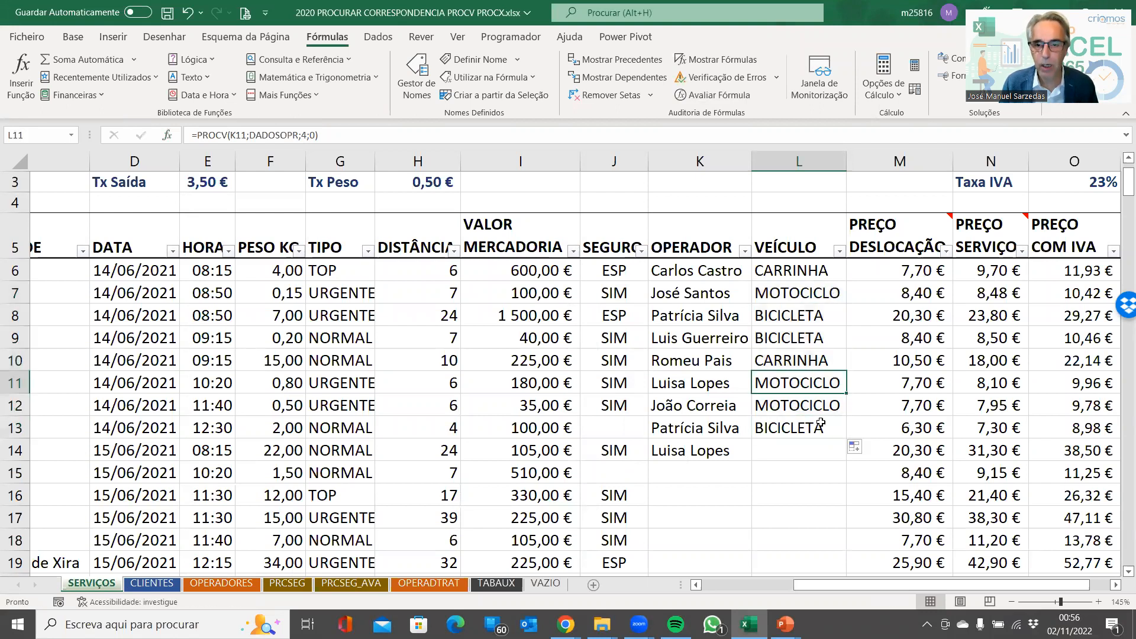
Copy the PROCV formula from L7 up into L6, the first VEÍCULO row, and check the formula there
left_click(813, 296)
key("Up")
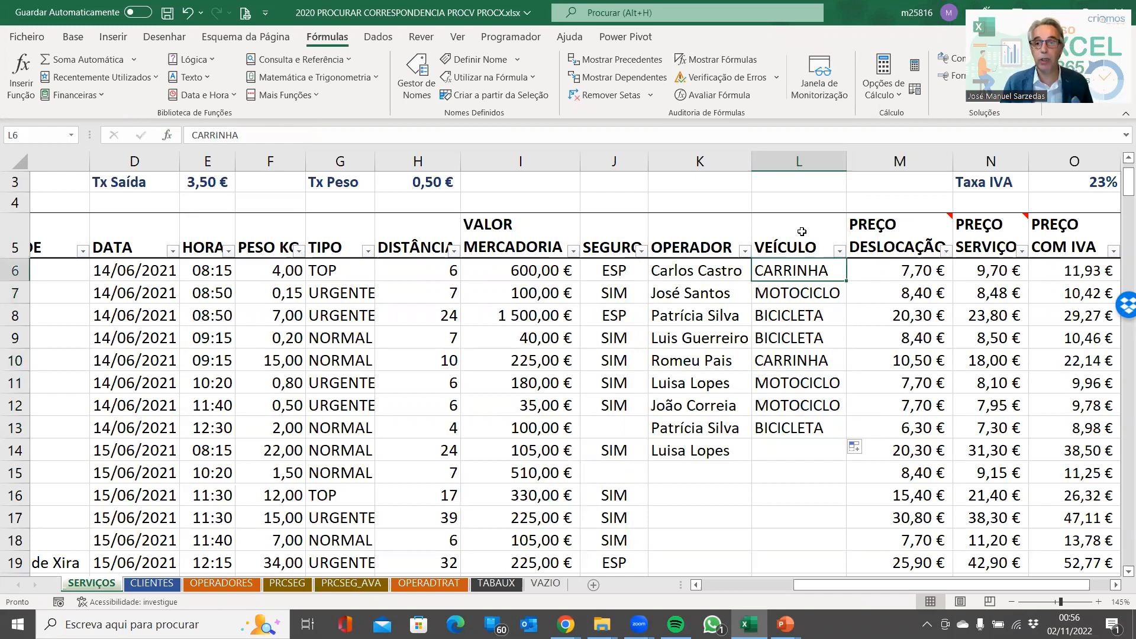
key("Down")
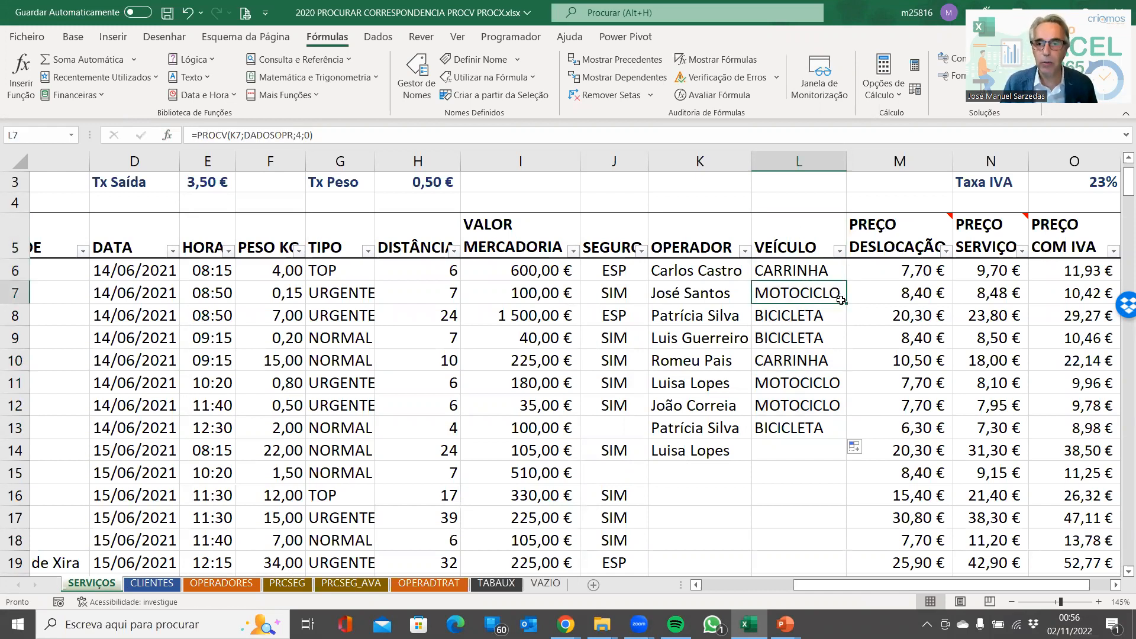
left_click_drag(847, 305, 823, 273)
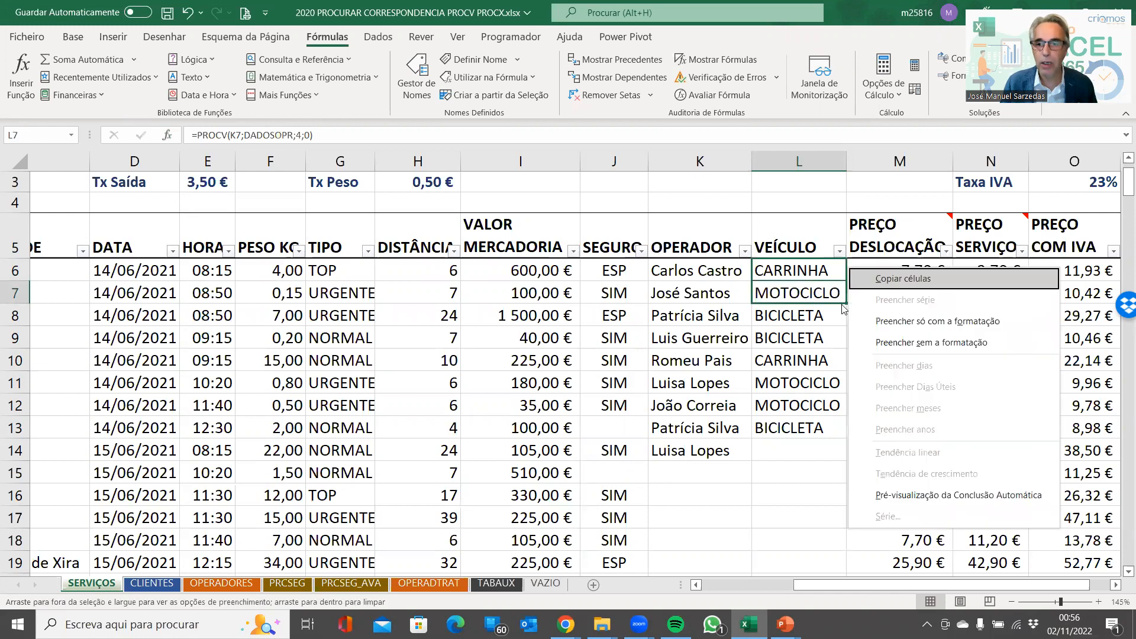
left_click(779, 353)
left_click(779, 275)
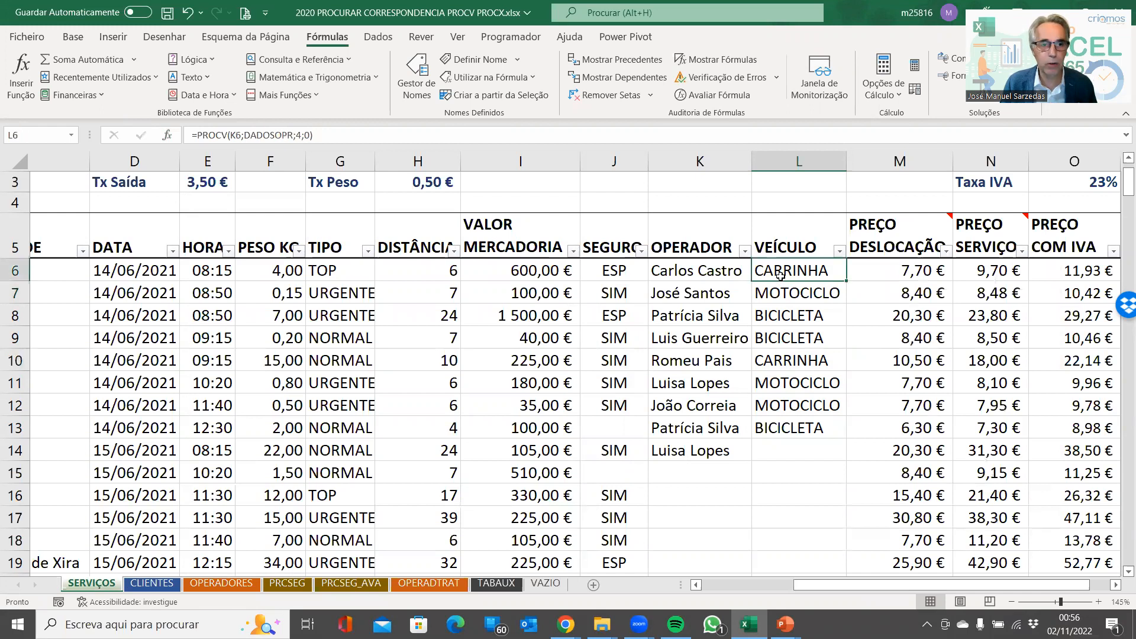
Compare the operator and vehicle in row 7 of SERVIÇOS with that operator's row in the OPERADORES sheet
key("Down")
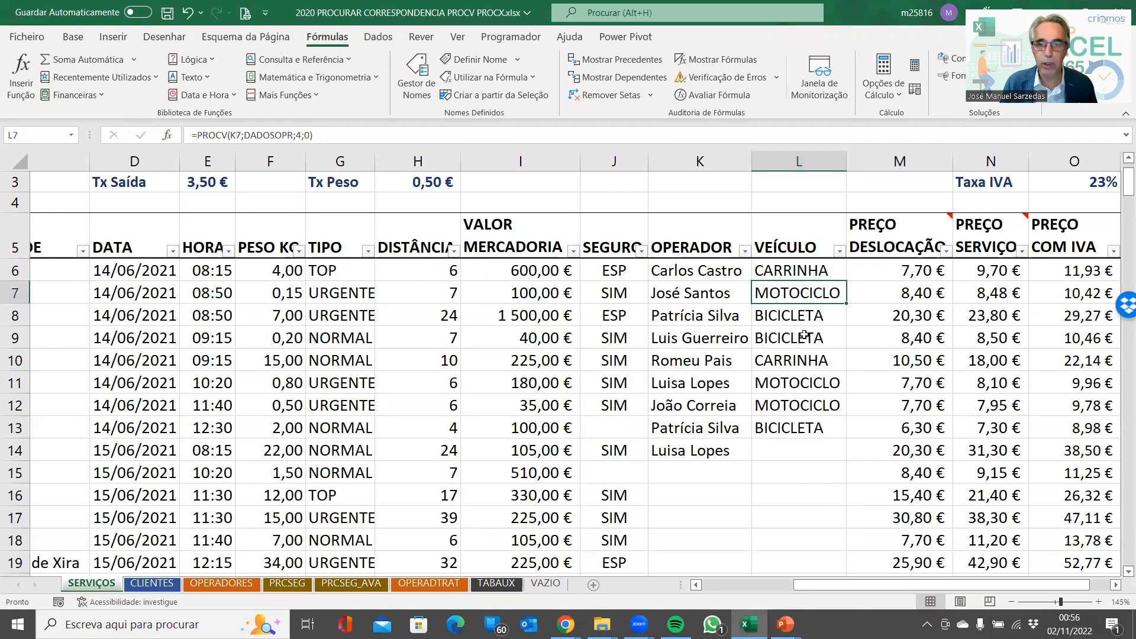
left_click(212, 583)
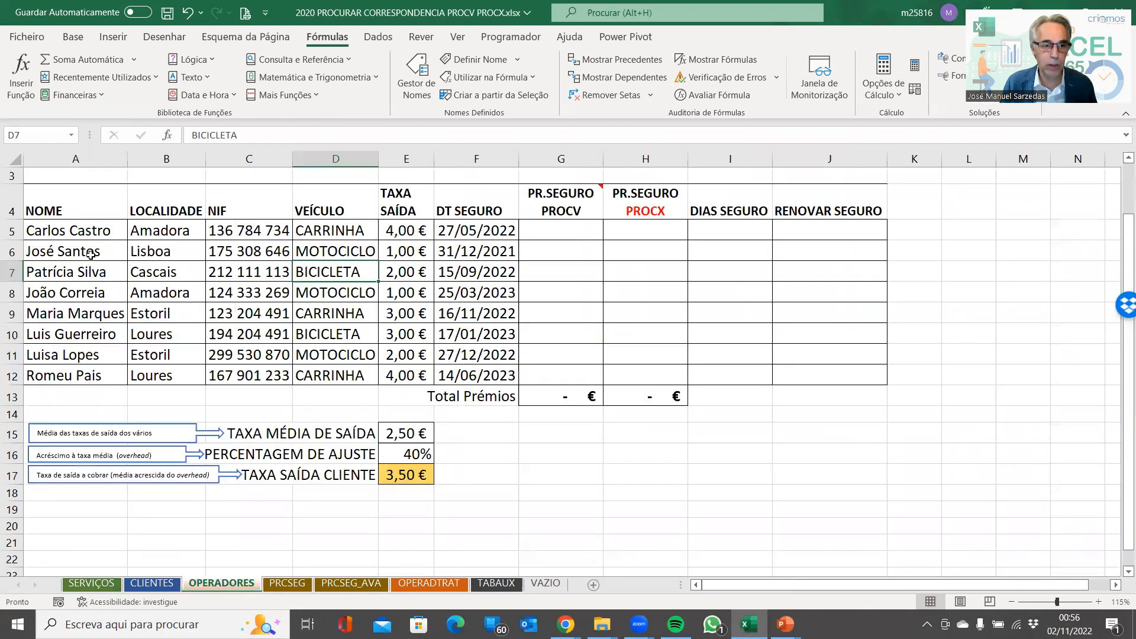
left_click(87, 254)
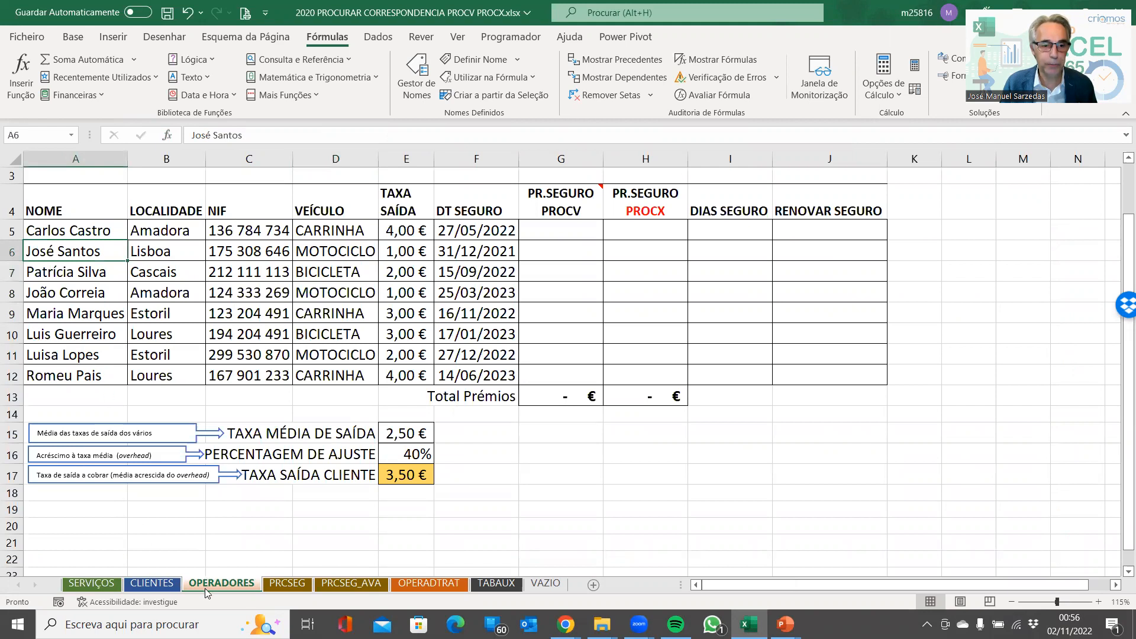
left_click(91, 583)
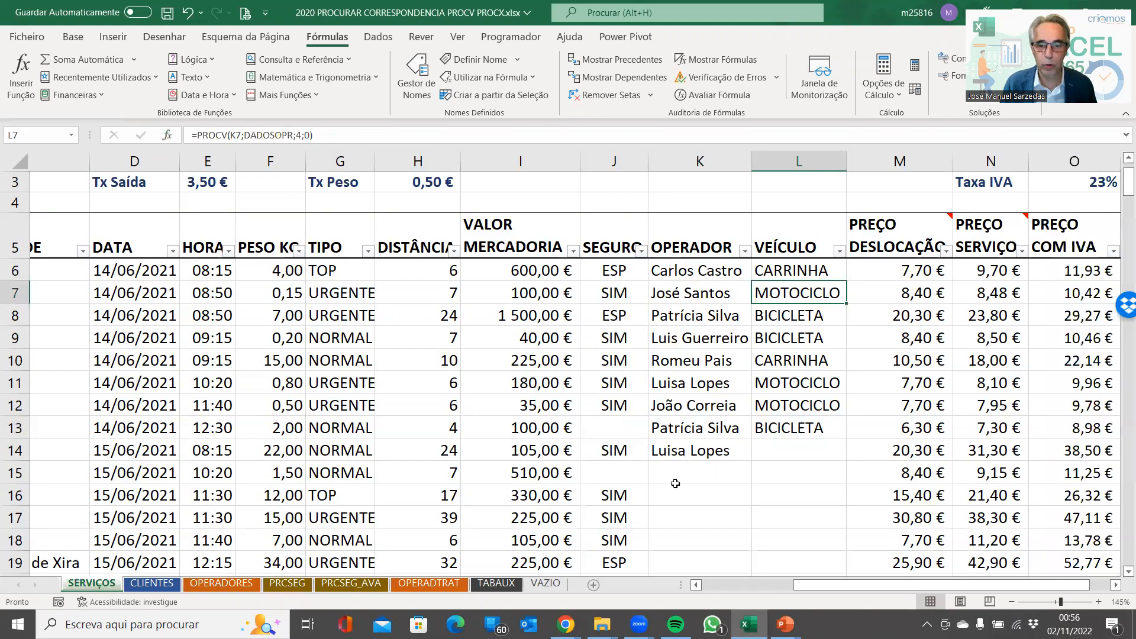
Fill the PROCV formula from L13 down through L123 in the VEÍCULO column and review the filled range
left_click(731, 449)
left_click(799, 431)
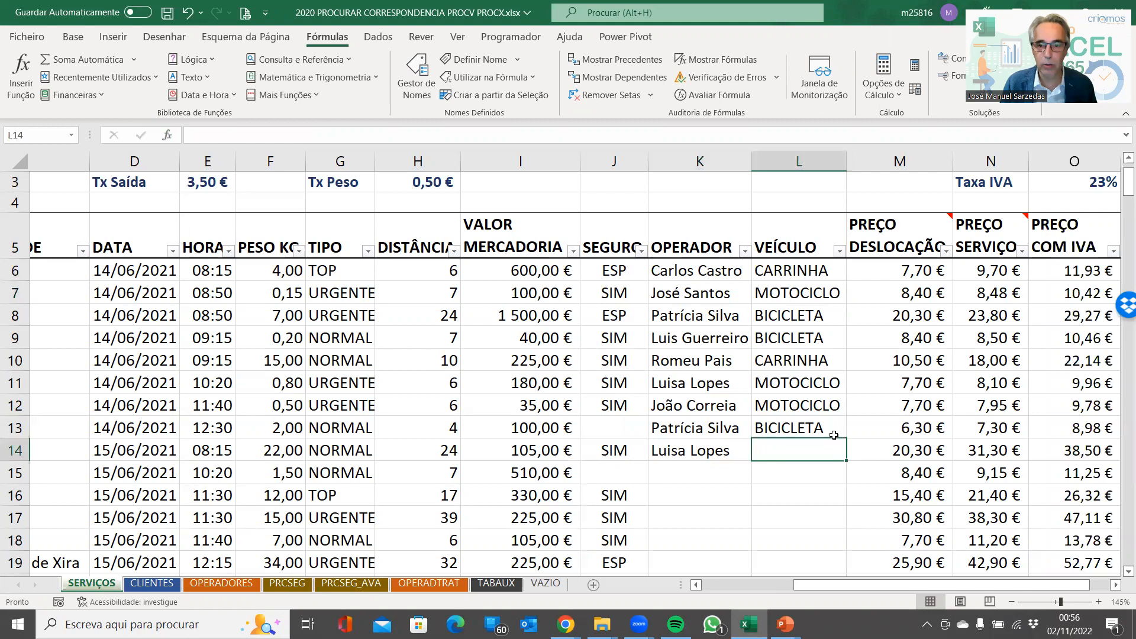
double_click(845, 438)
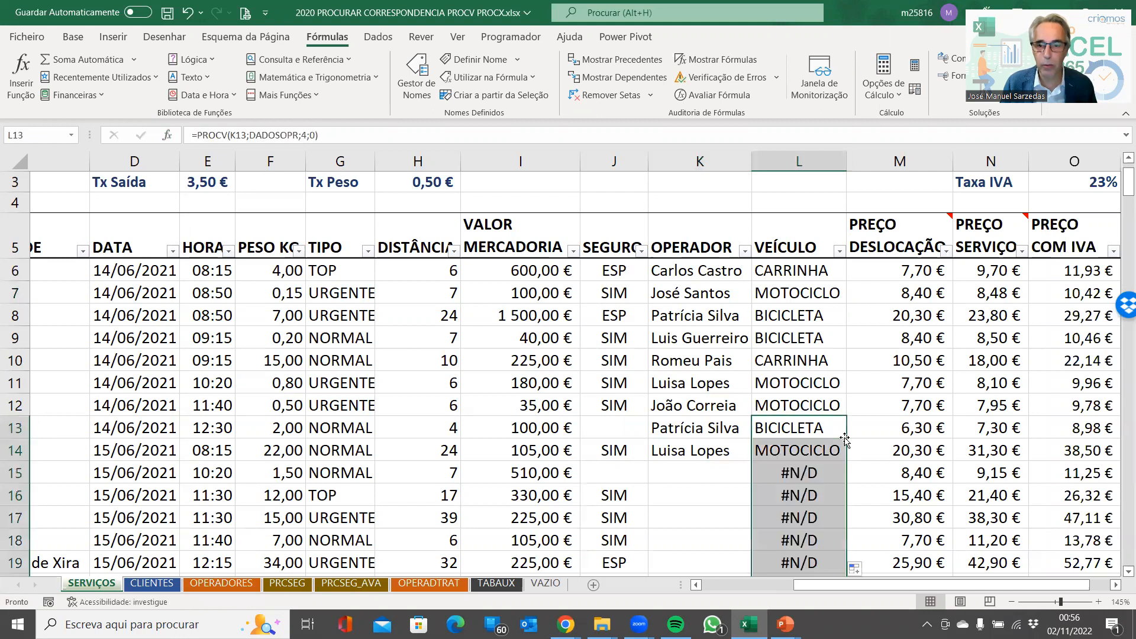
scroll(808, 395, "down", 10)
scroll(808, 395, "down", 20)
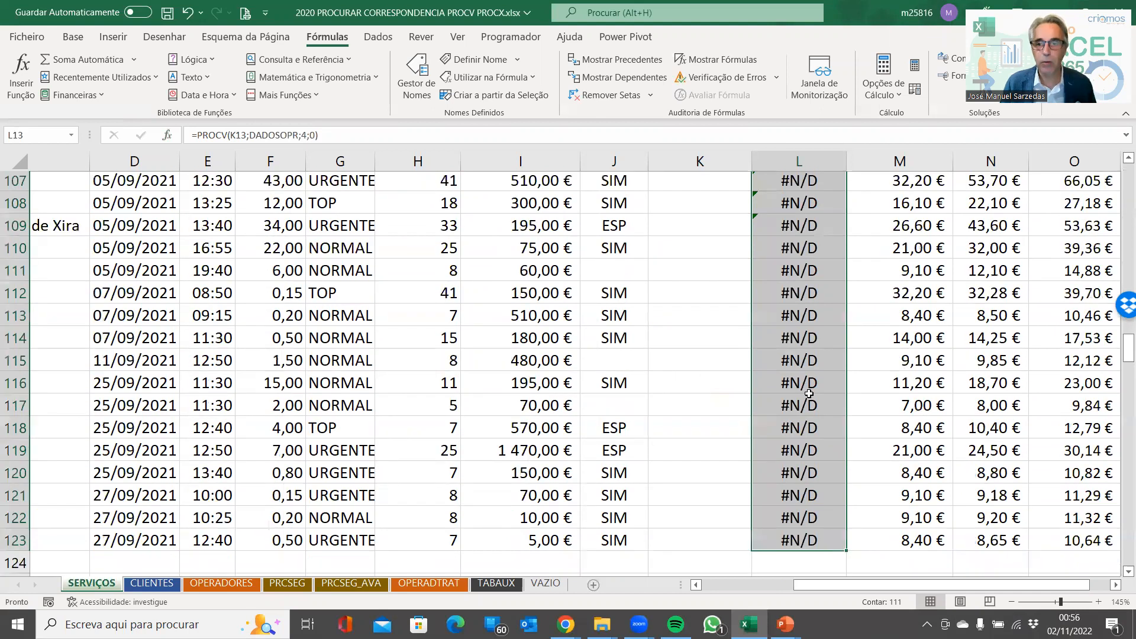
scroll(808, 390, "up", 20)
scroll(804, 304, "up", 12)
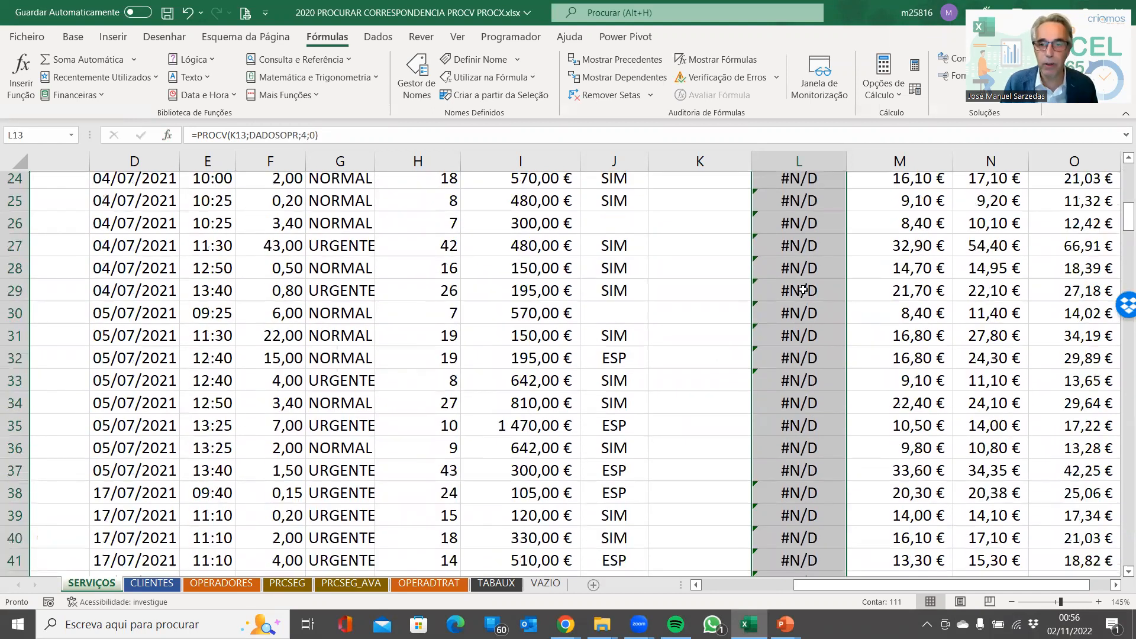
Assign the last operator in the validation list to K15, the first empty OPERADOR cell of SERVIÇOS
left_click(799, 409)
left_click(674, 409)
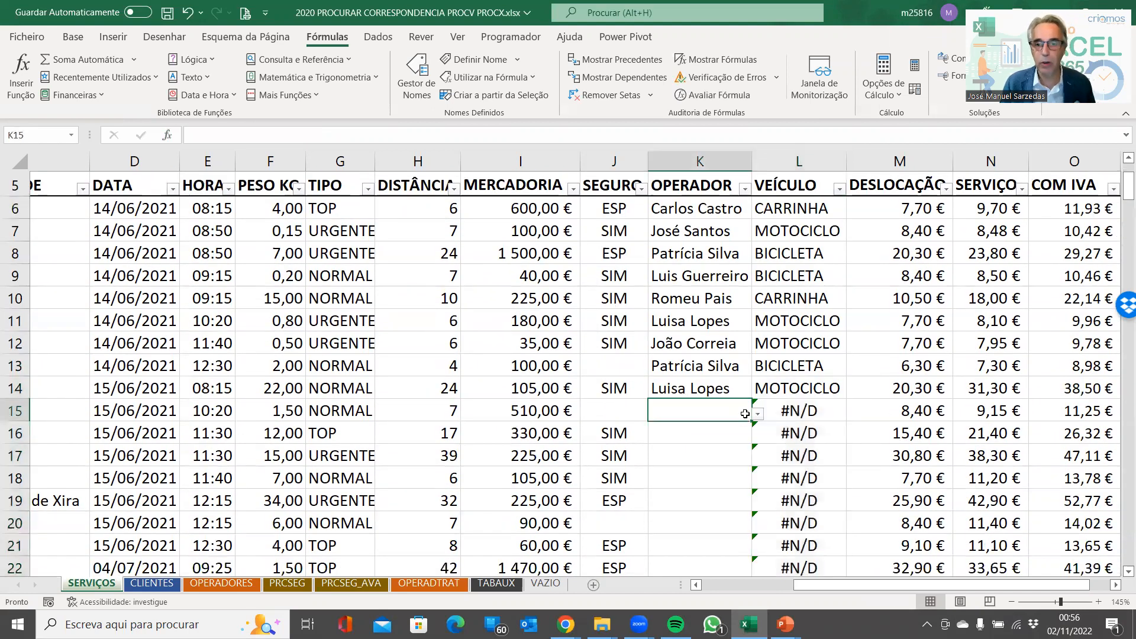
left_click(689, 387)
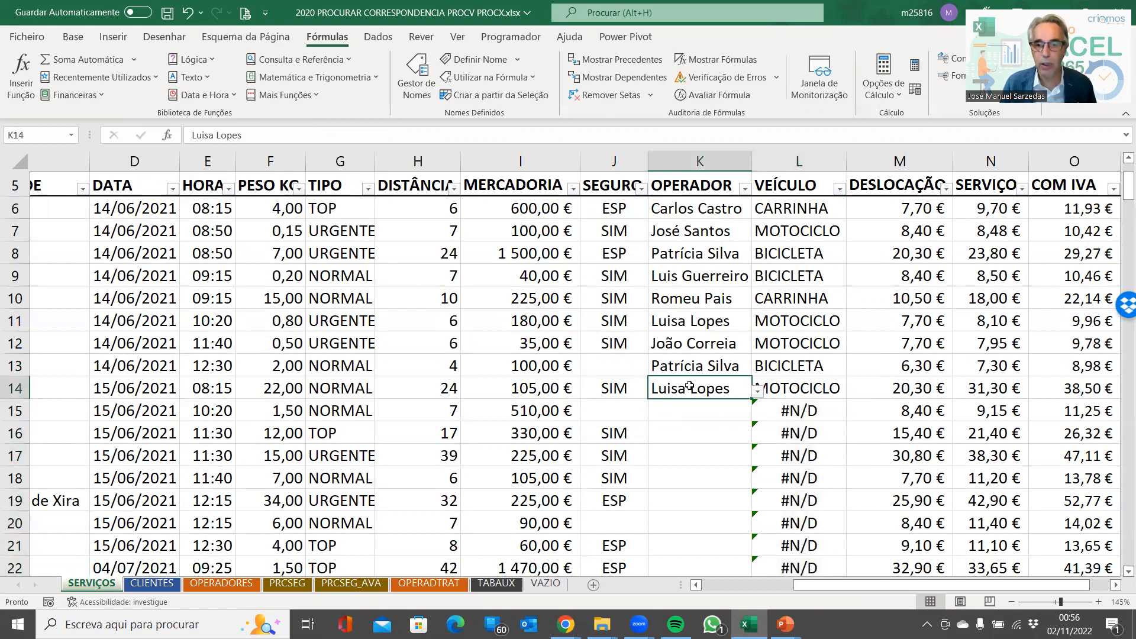
left_click(721, 410)
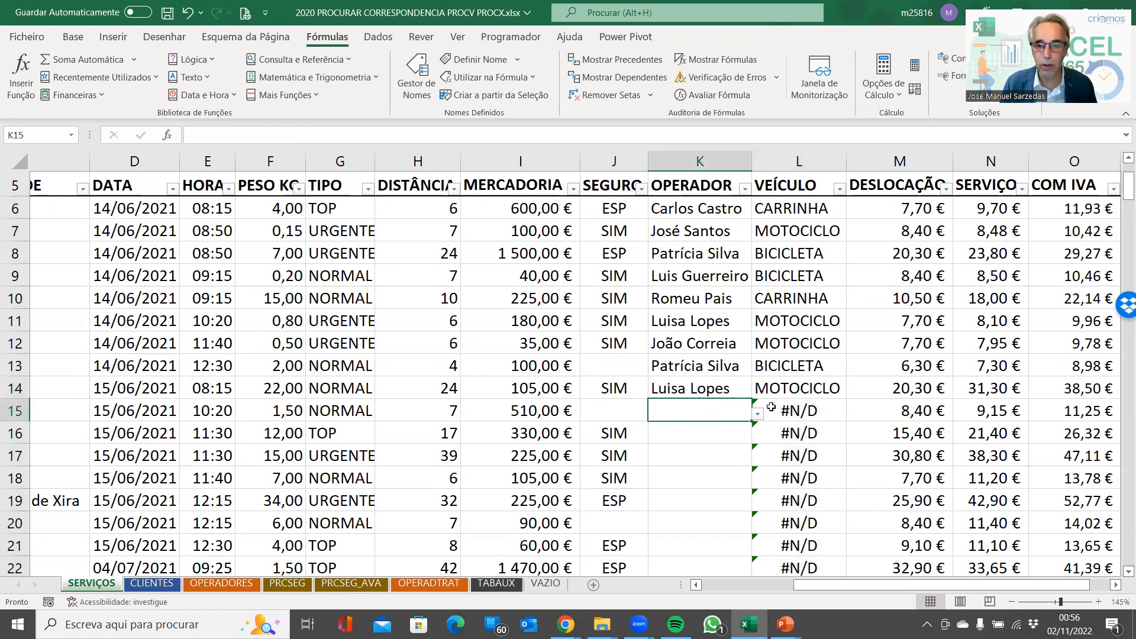
left_click(757, 414)
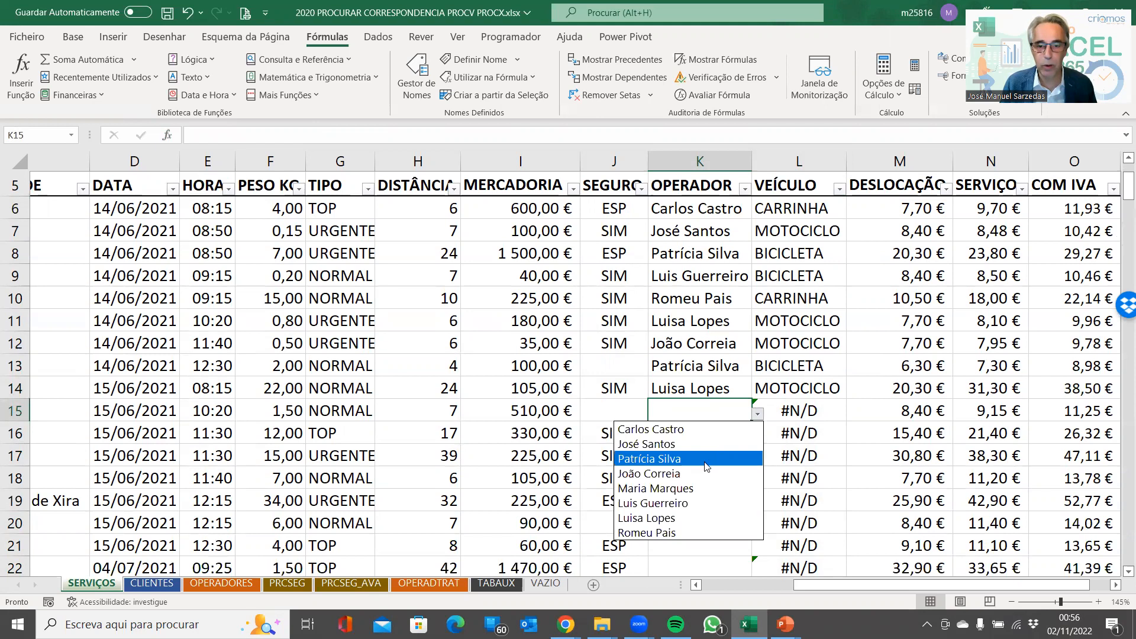
key("Down")
key("Down")
key("Down")
key("Return")
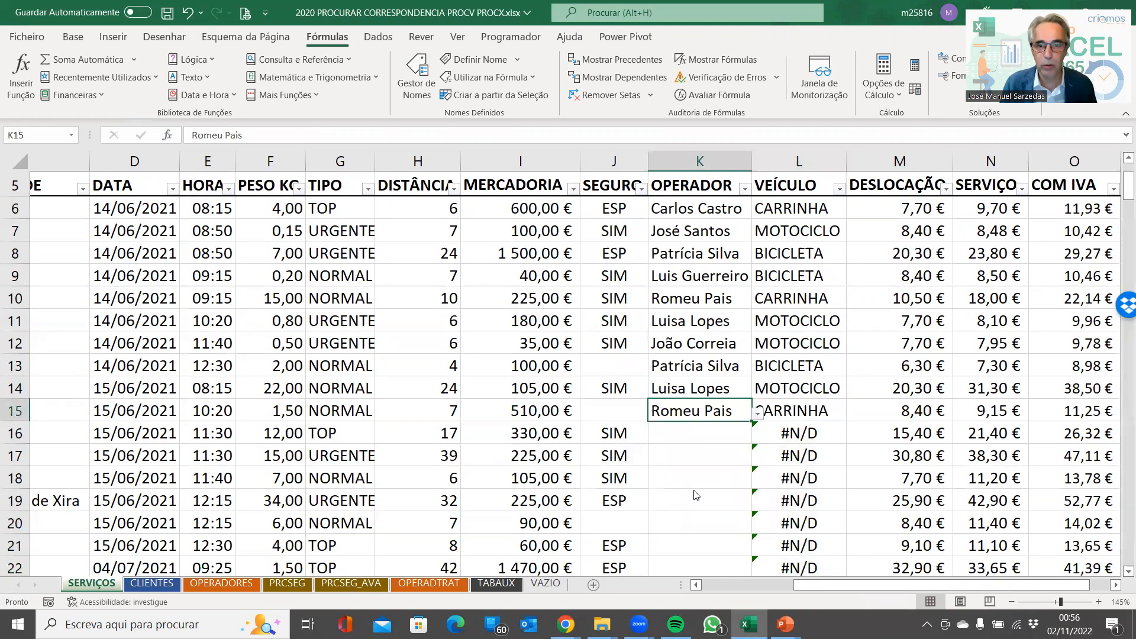
Assign the fifth operator in the validation list to K16 and check the PROCV formula in L16
left_click(717, 450)
left_click(714, 423)
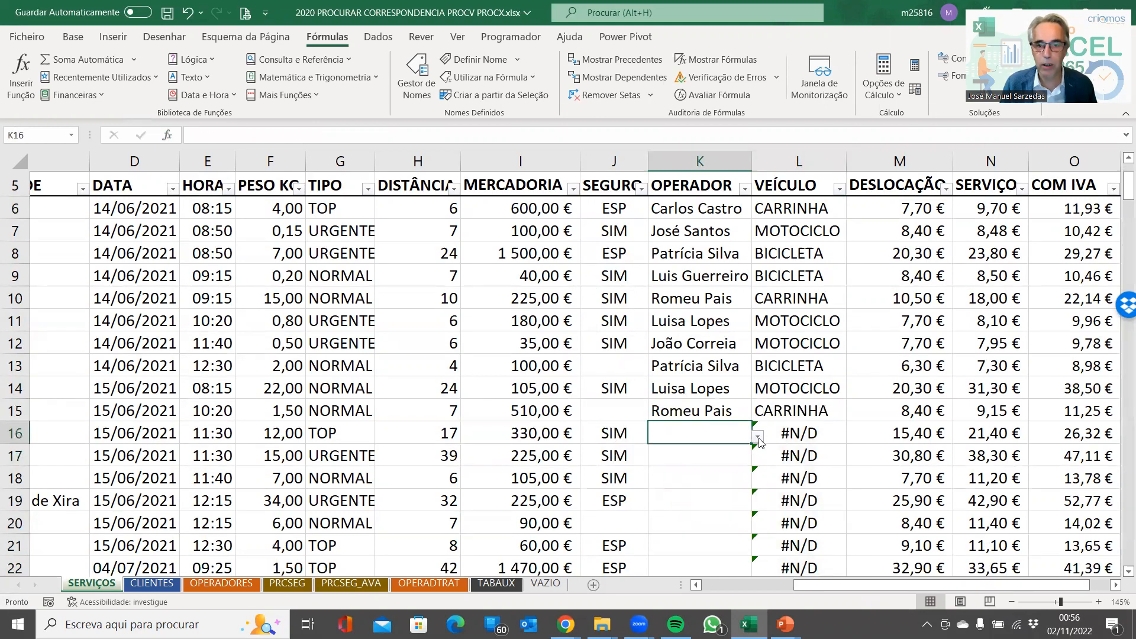
left_click(757, 439)
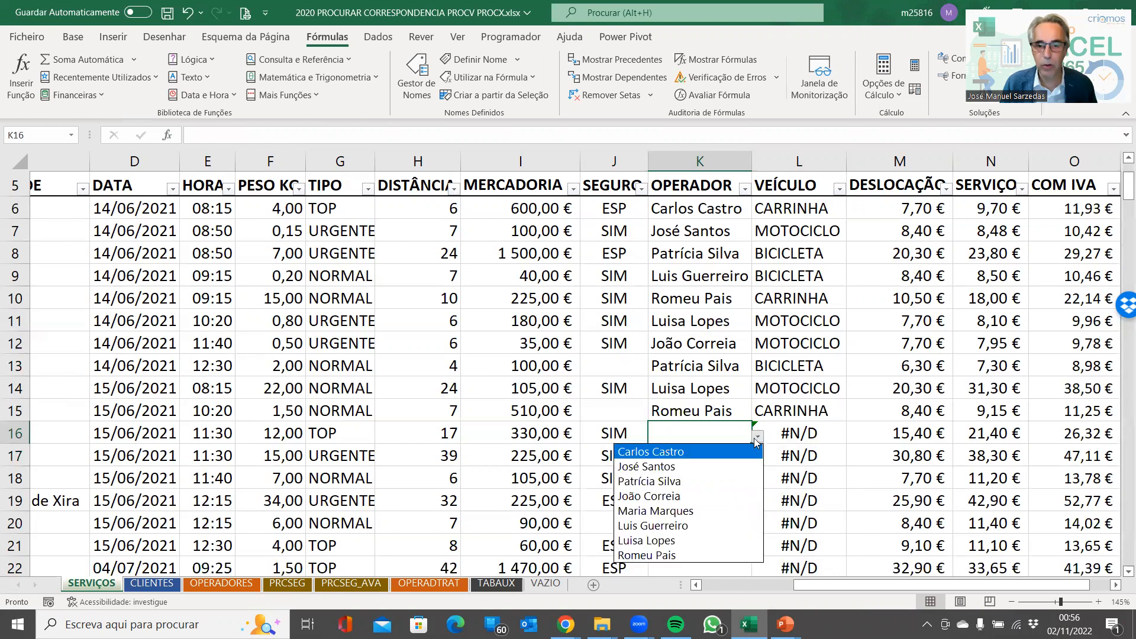
key("Down")
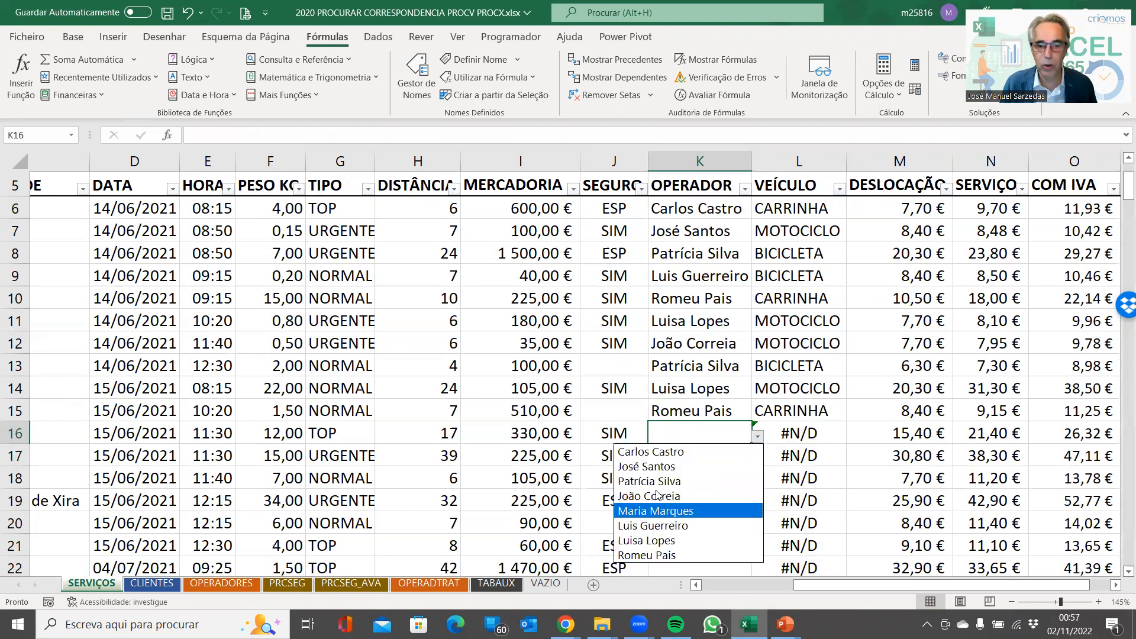
key("Return")
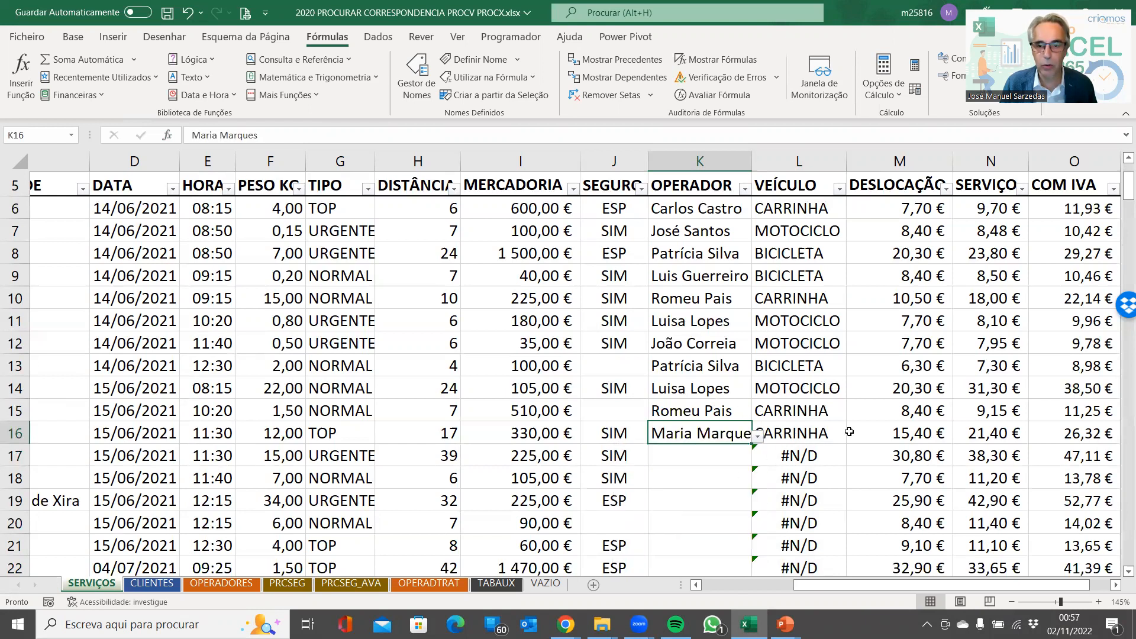
left_click(699, 454)
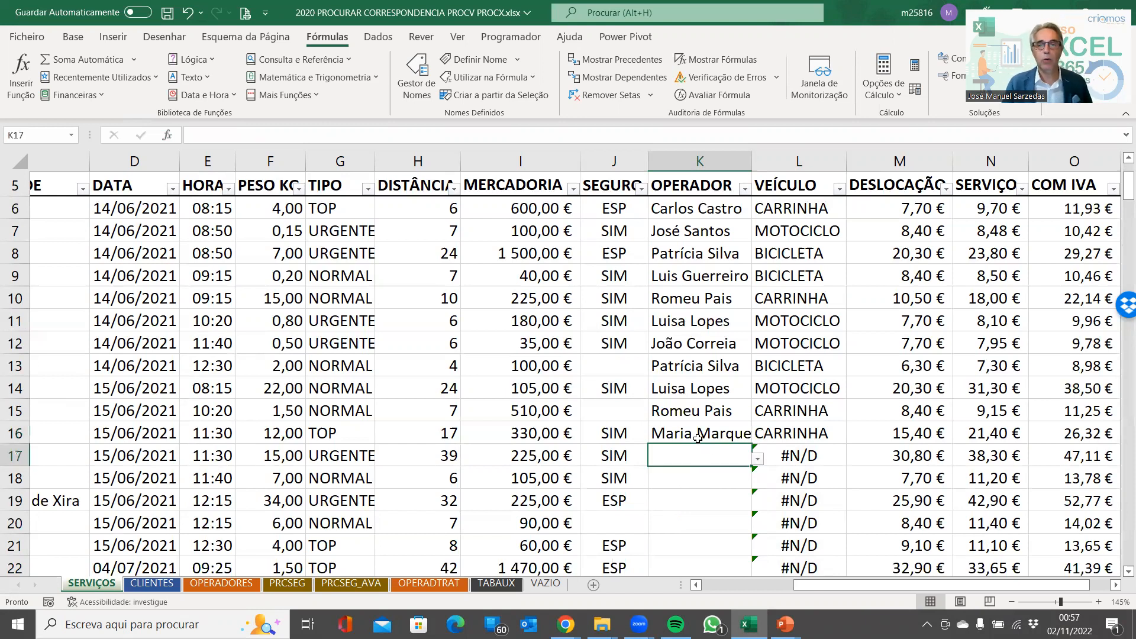
left_click(698, 438)
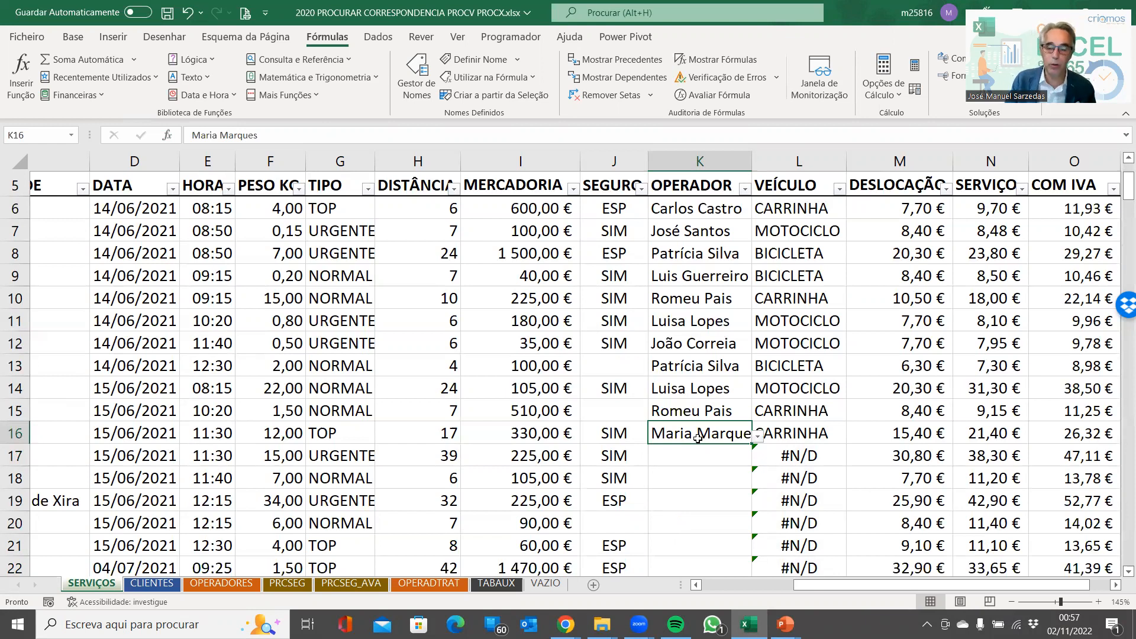
left_click(803, 434)
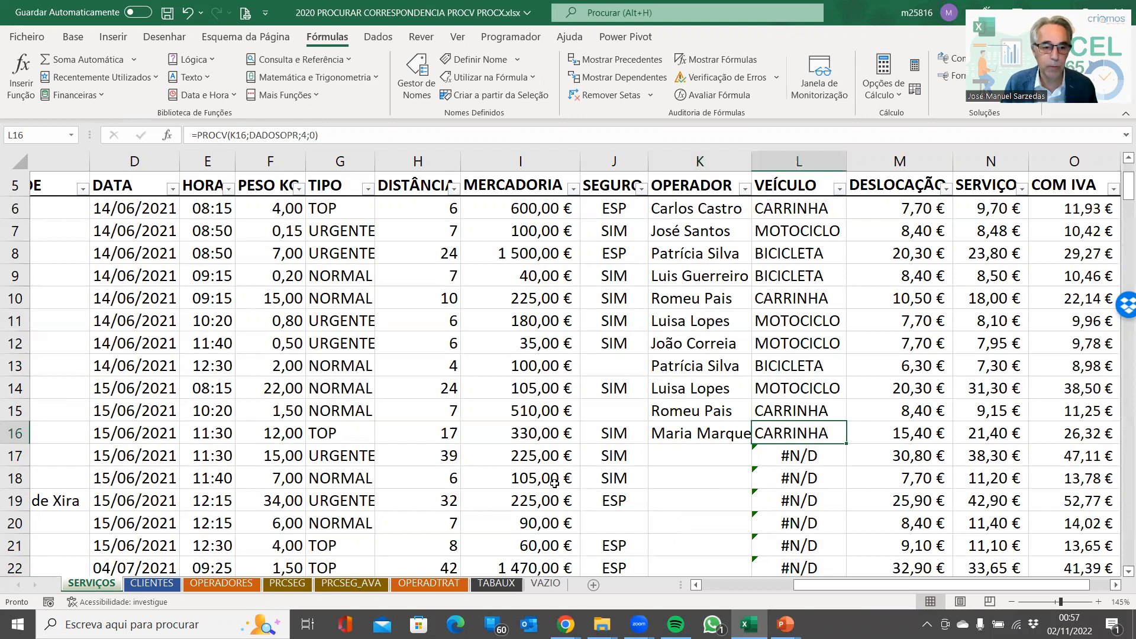
Examine the empty PR.SEGURO PROCV column in OPERADORES and the vehicle insurance premium table C5:F9 in the PRCSEG sheet
left_click(209, 586)
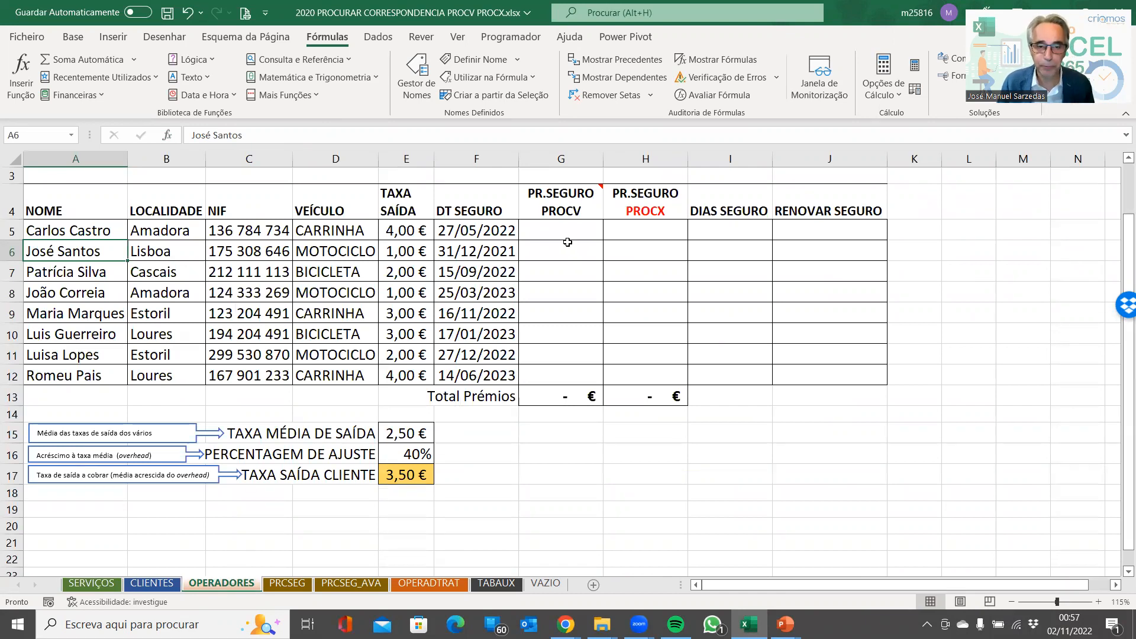
left_click(566, 231)
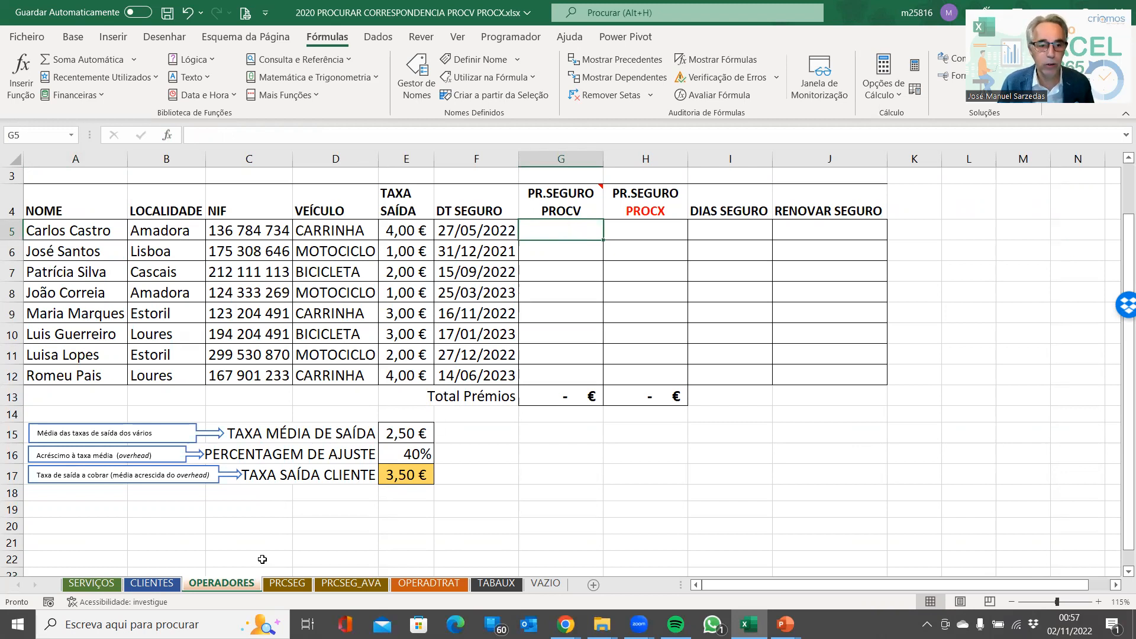
left_click(290, 584)
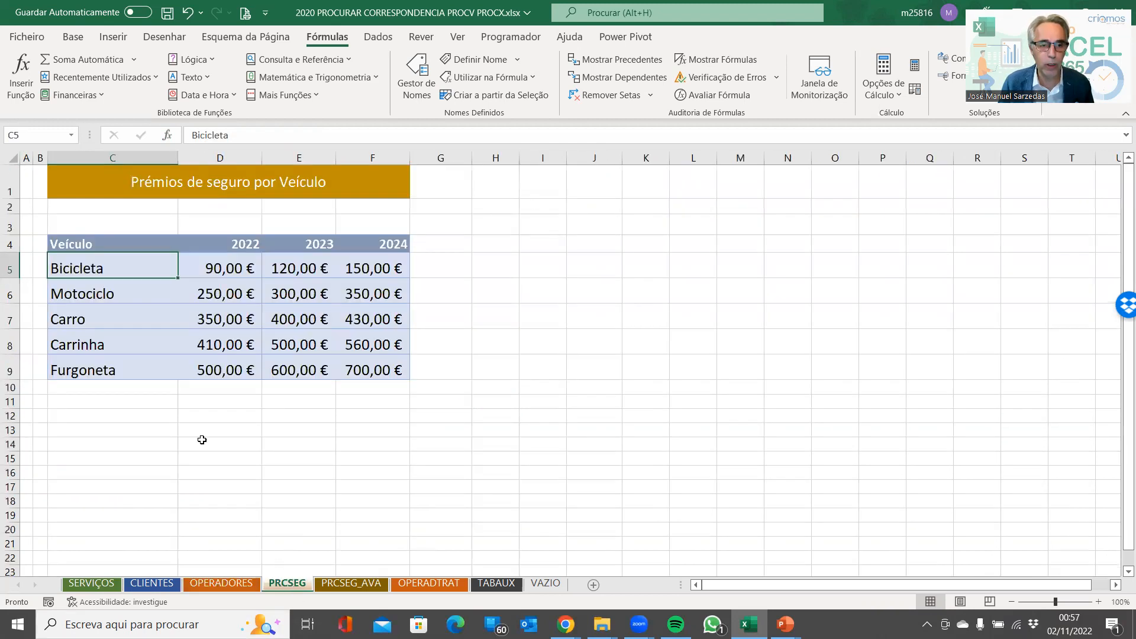
left_click_drag(115, 270, 105, 367)
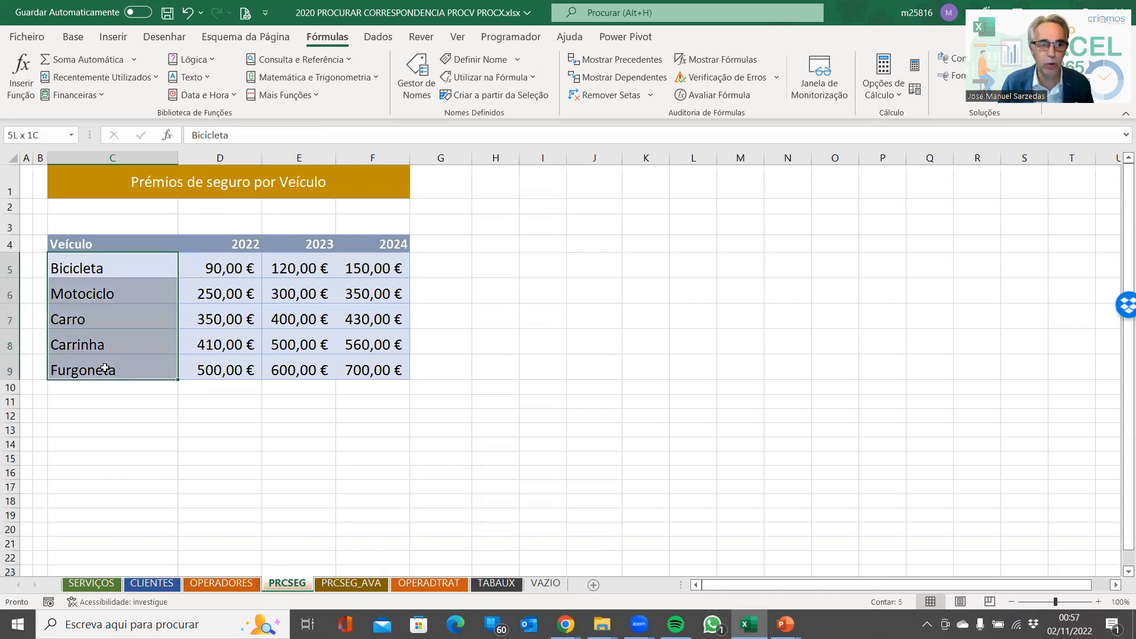
left_click_drag(210, 265, 220, 370)
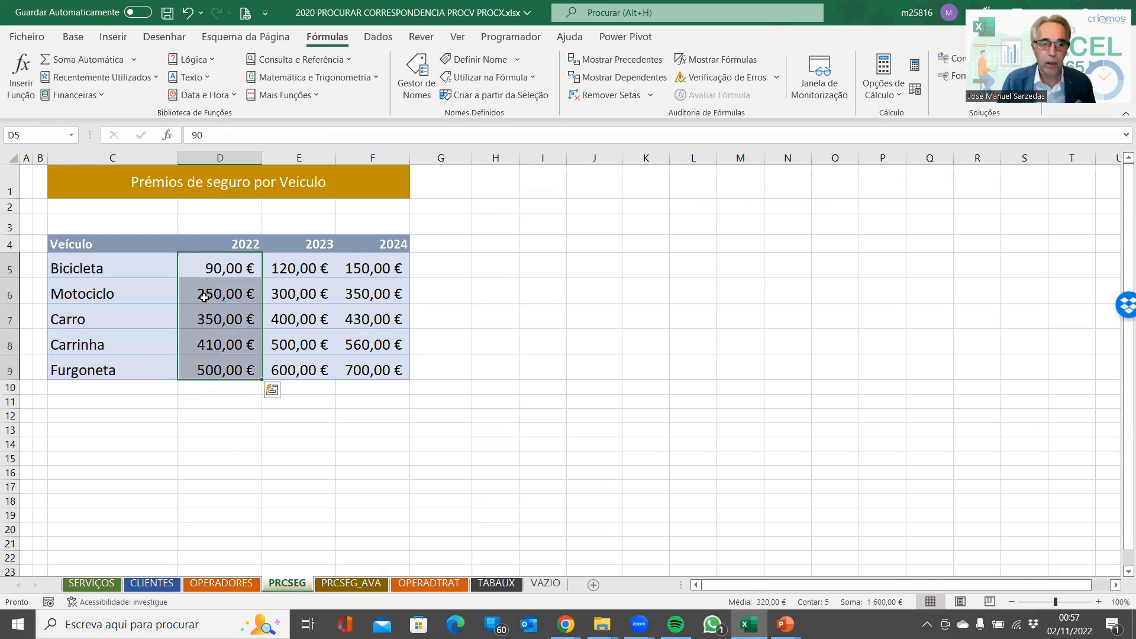
left_click_drag(140, 275, 123, 364)
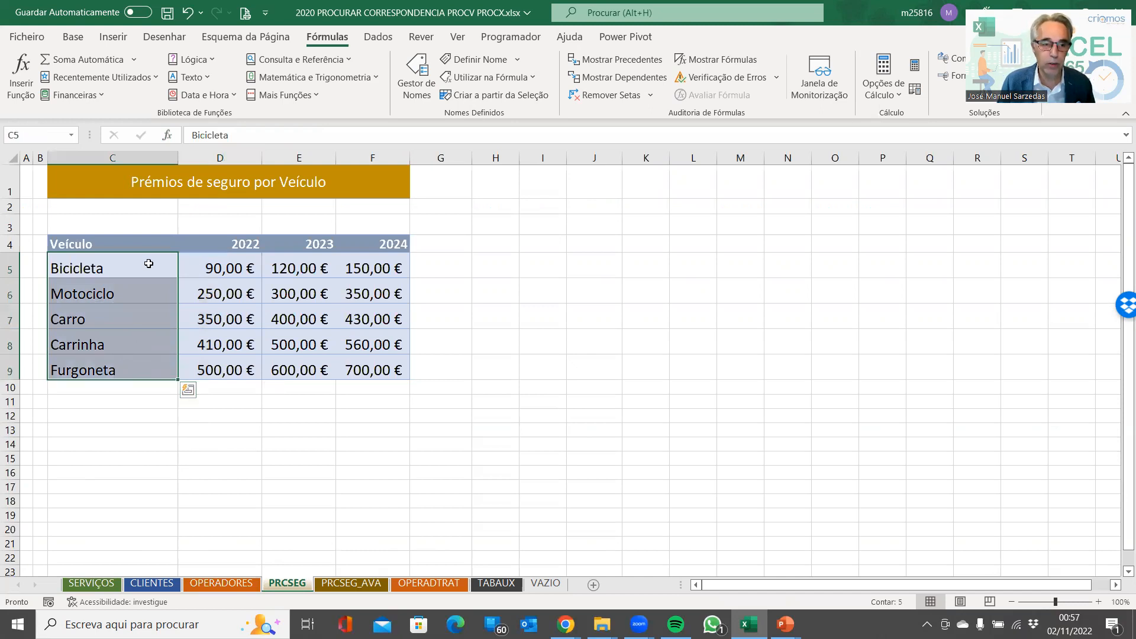
left_click_drag(142, 264, 370, 366)
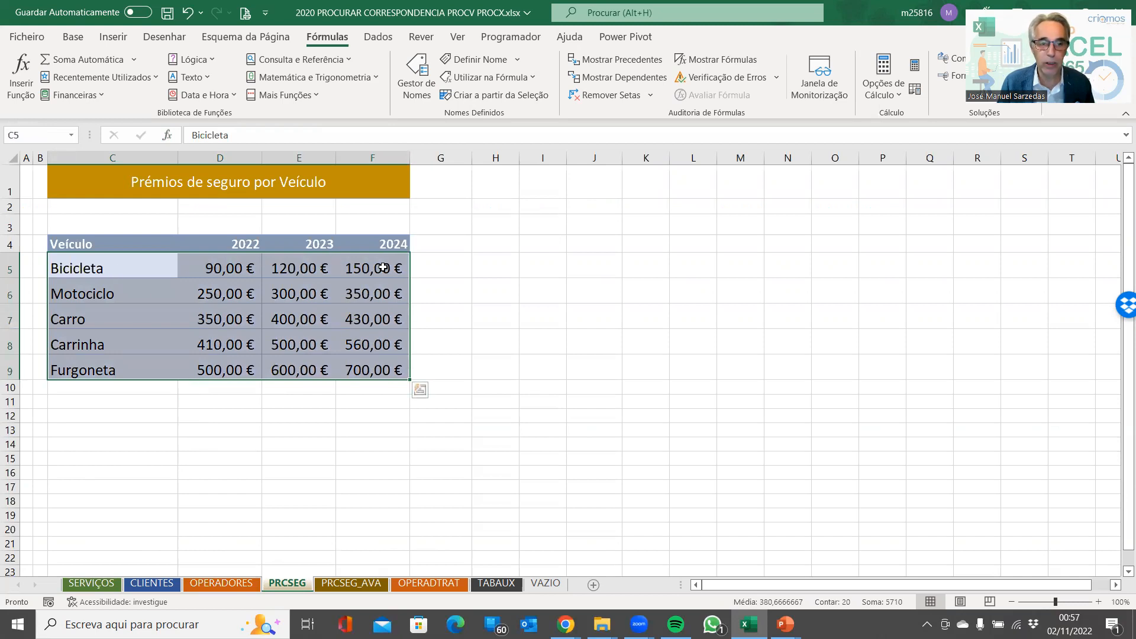
left_click(143, 288)
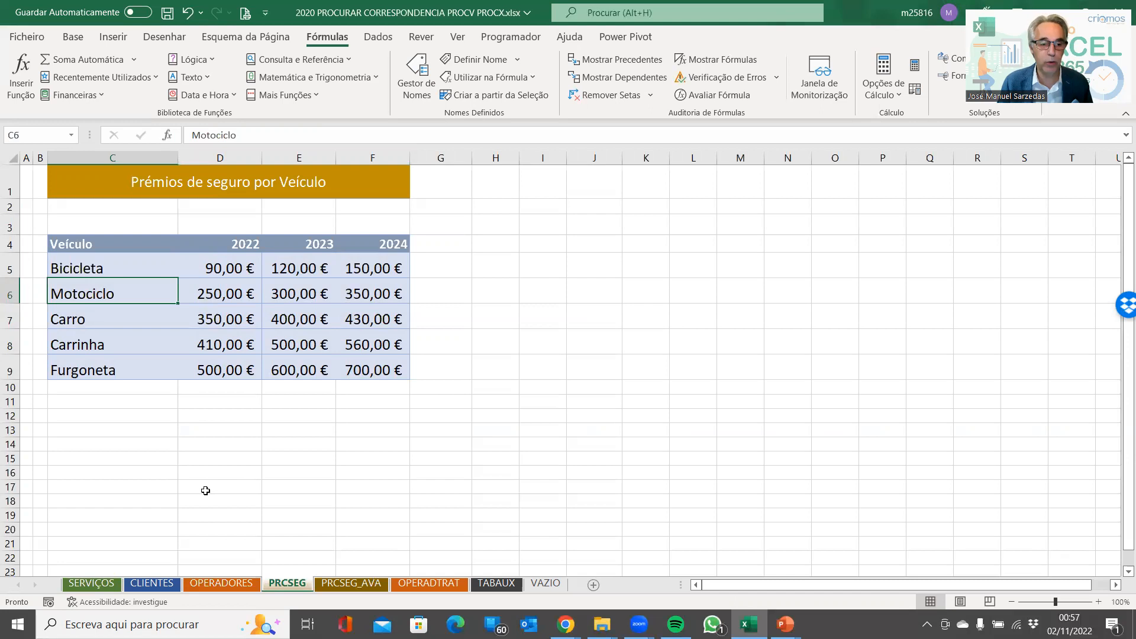
Start a PROCV formula in G5 of OPERADORES with the vehicle in D5 as the lookup value
left_click(218, 583)
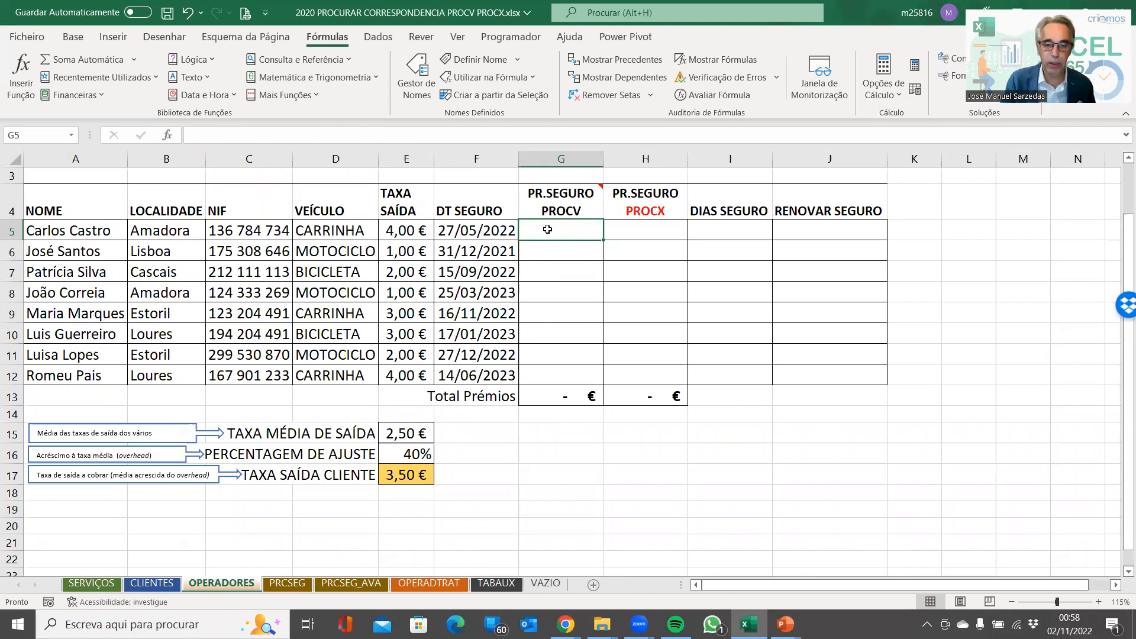
type("=")
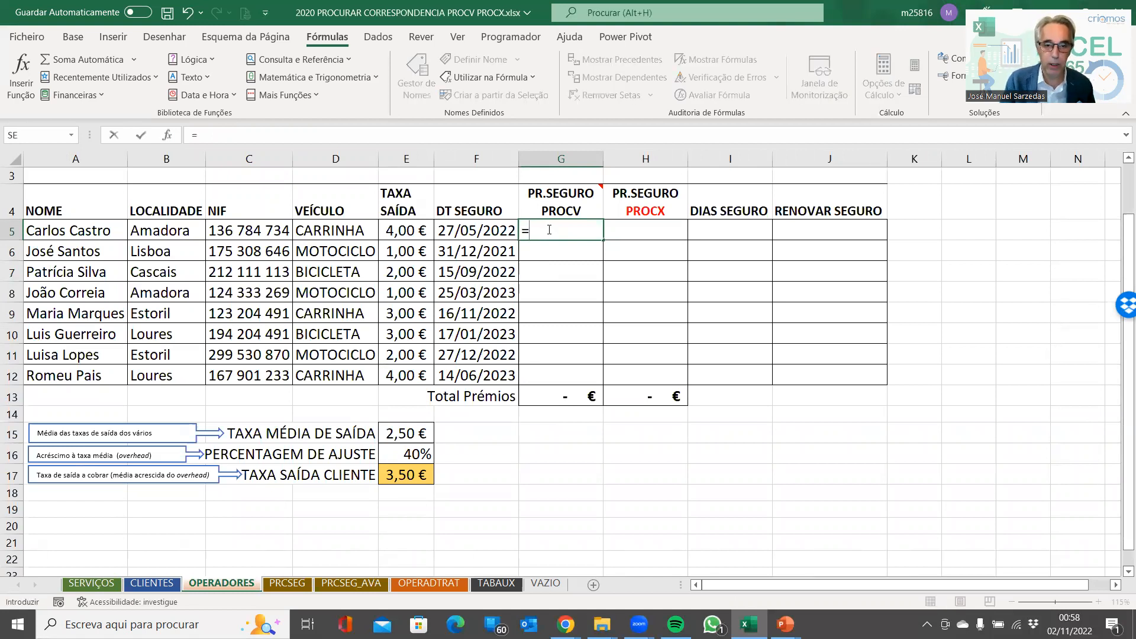
type("procv")
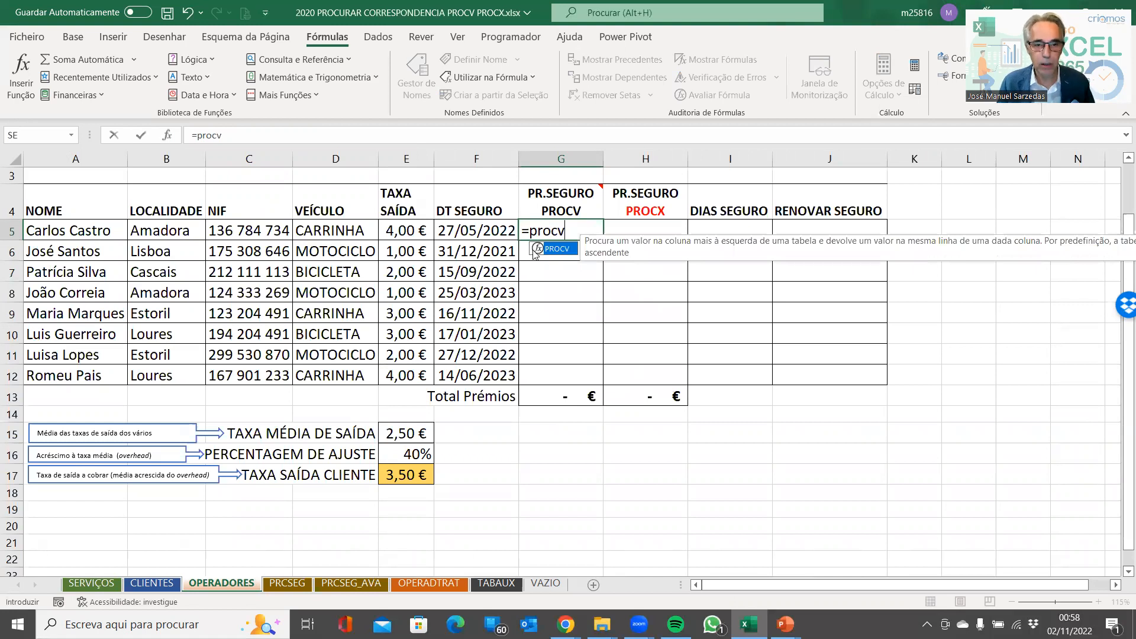
double_click(559, 250)
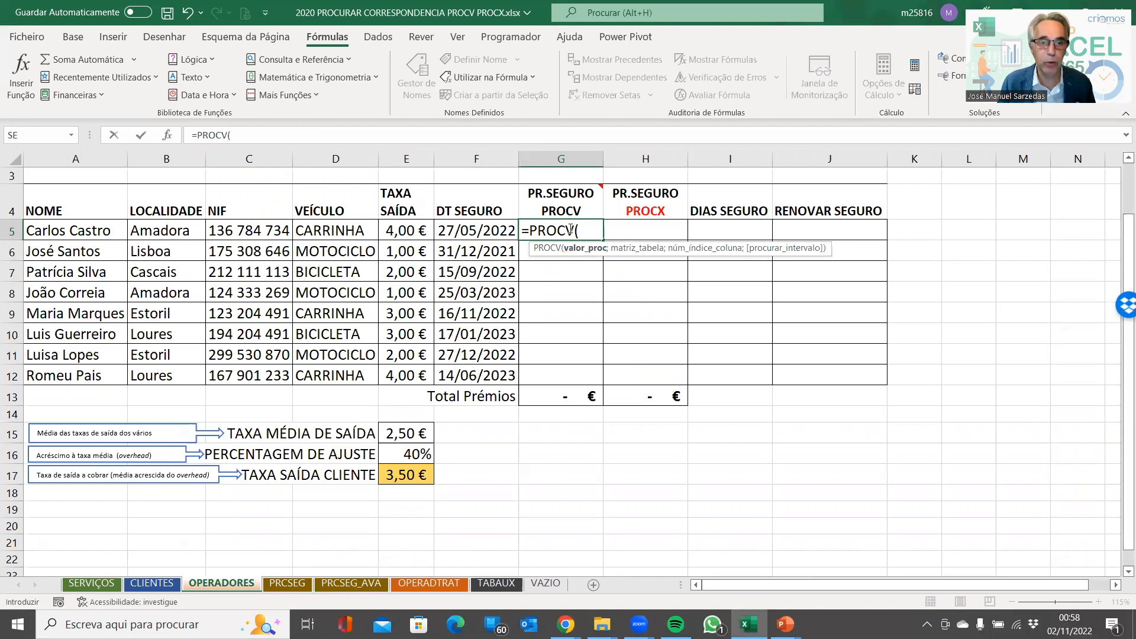
left_click(335, 229)
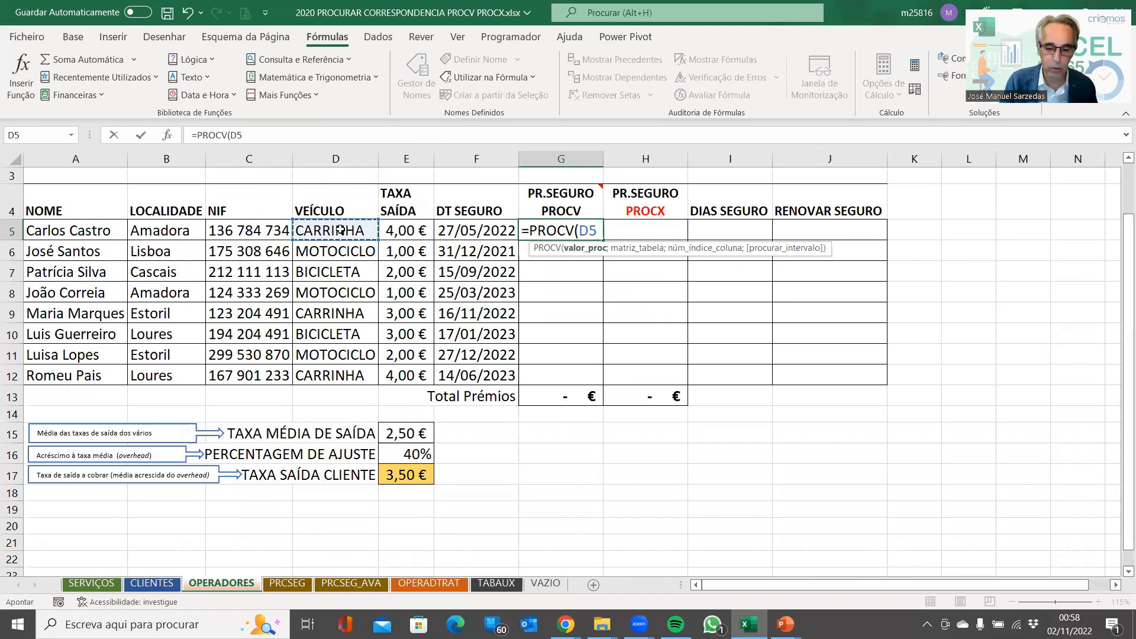
type(";")
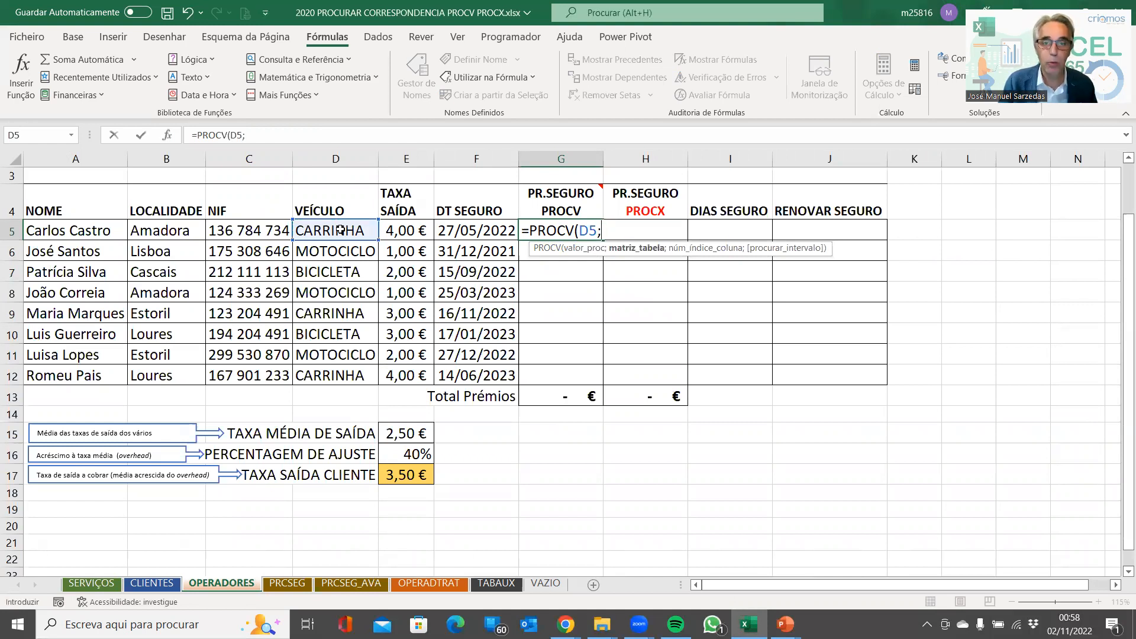
Set the PROCV table argument to C5:F9 of the PRCSEG sheet as the absolute reference PRCSEG!$C$5:$F$9
left_click(287, 584)
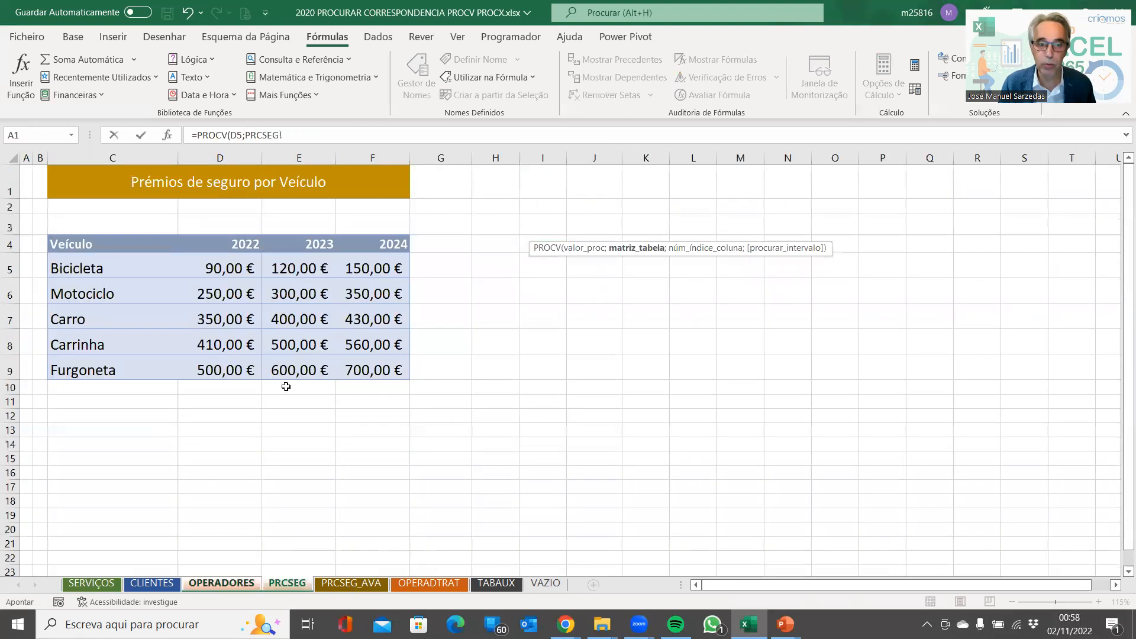
left_click_drag(151, 265, 347, 365)
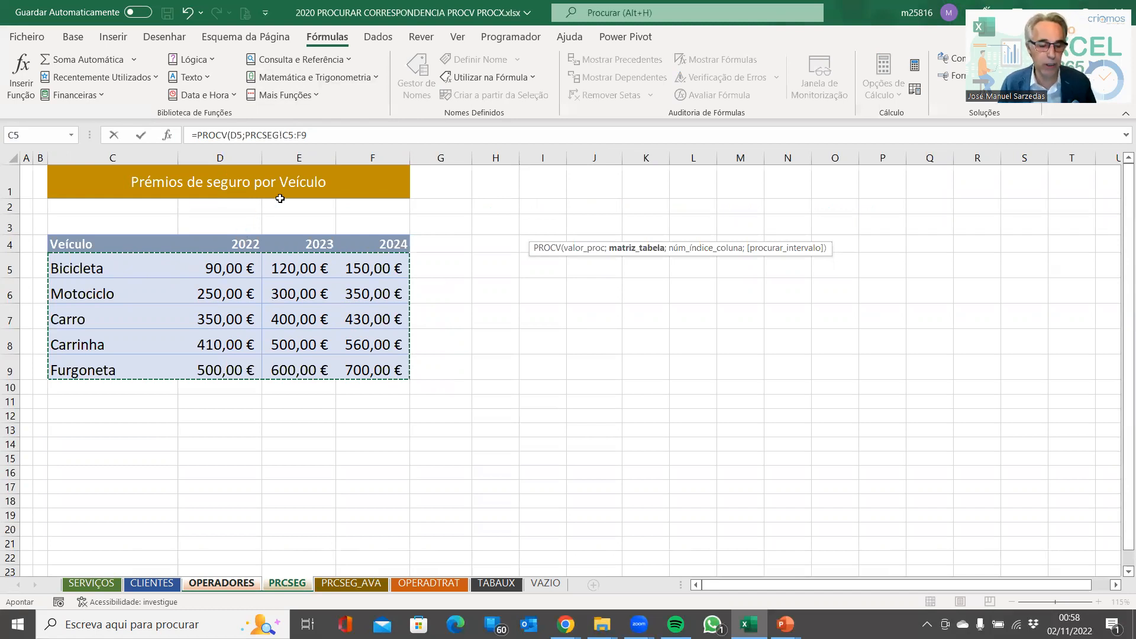
key("F4")
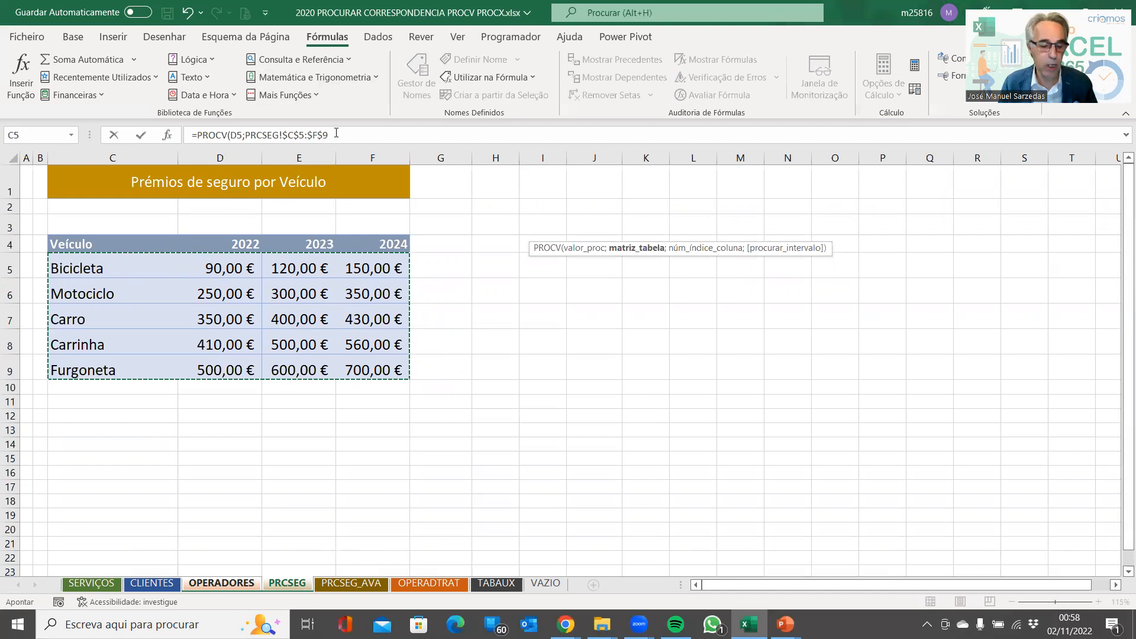
key("super+plus")
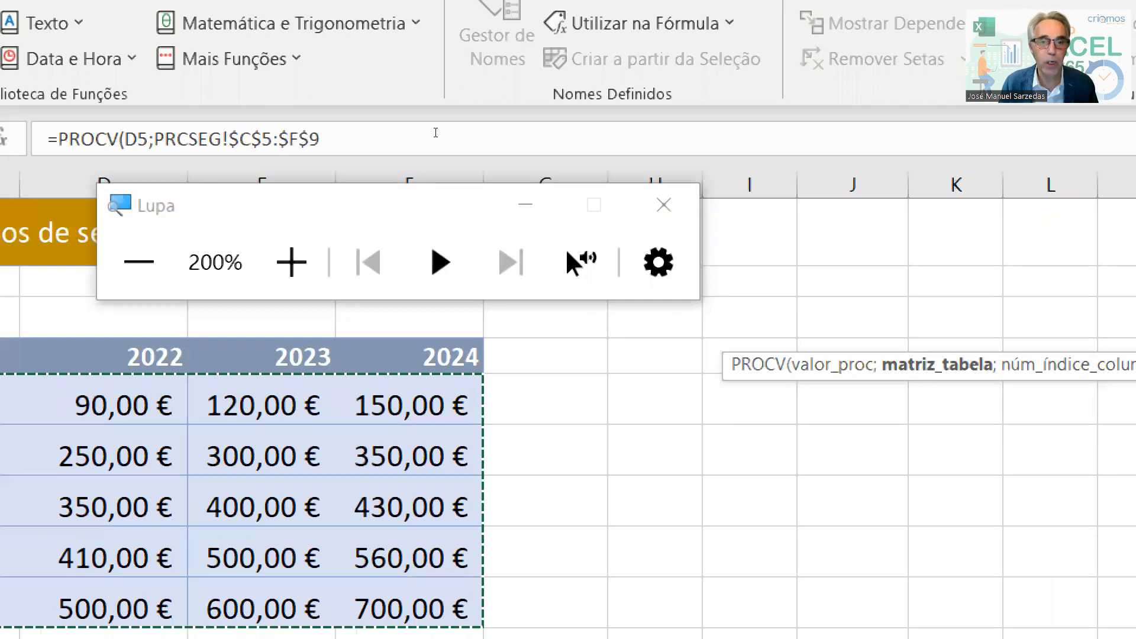
left_click(663, 205)
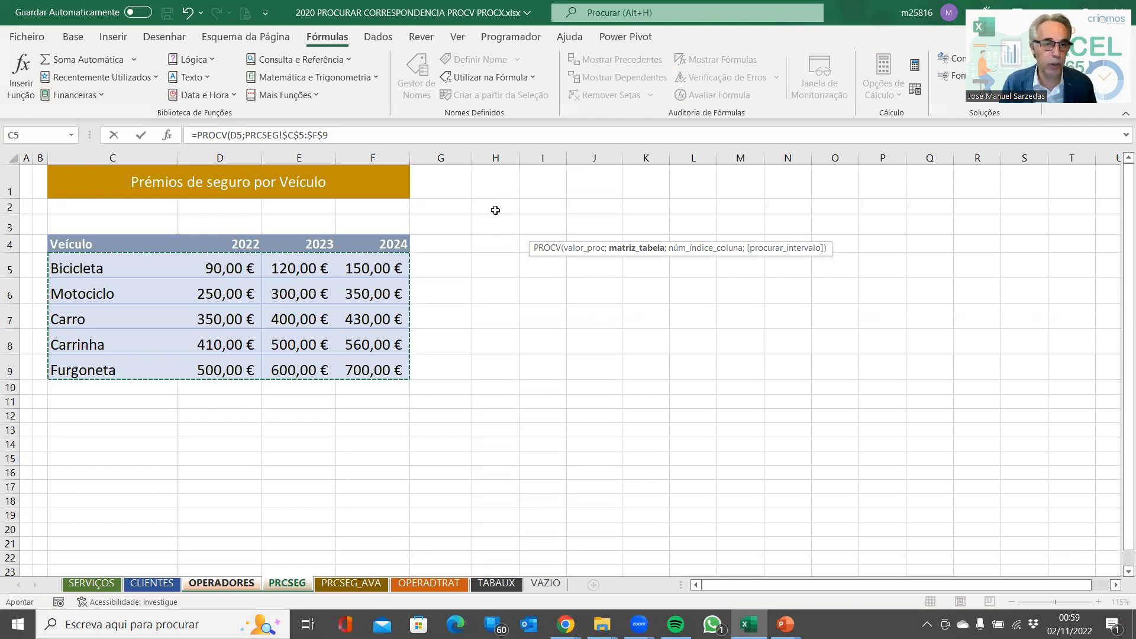
Complete the PROCV arguments for G5 with column index 2 and exact match 0, and accept the formula
left_click(169, 137)
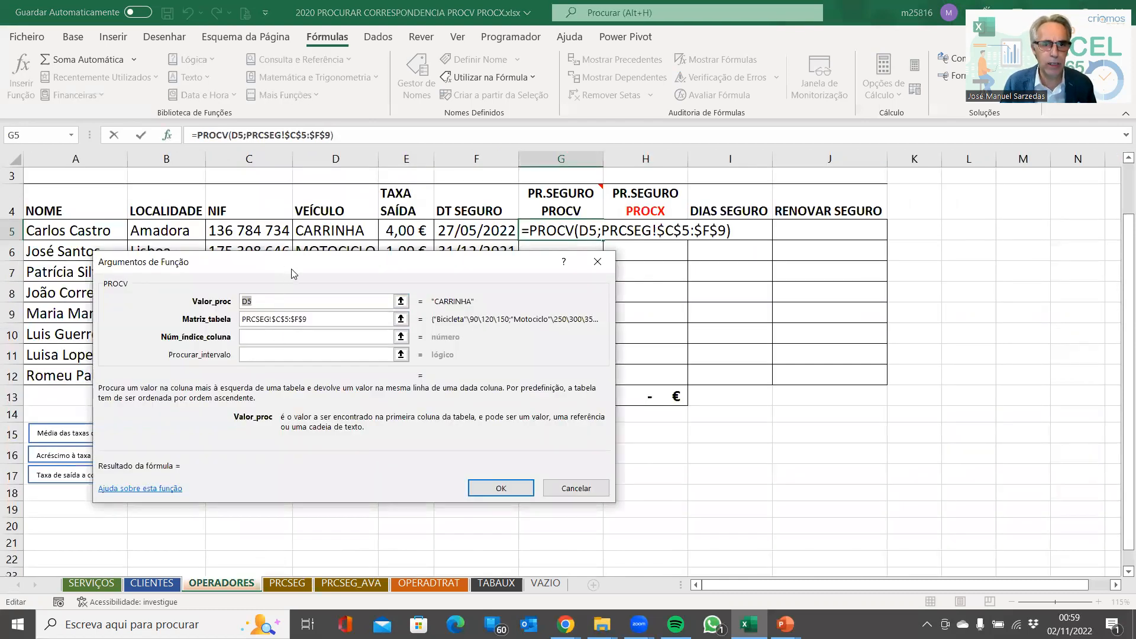
left_click_drag(294, 274, 506, 307)
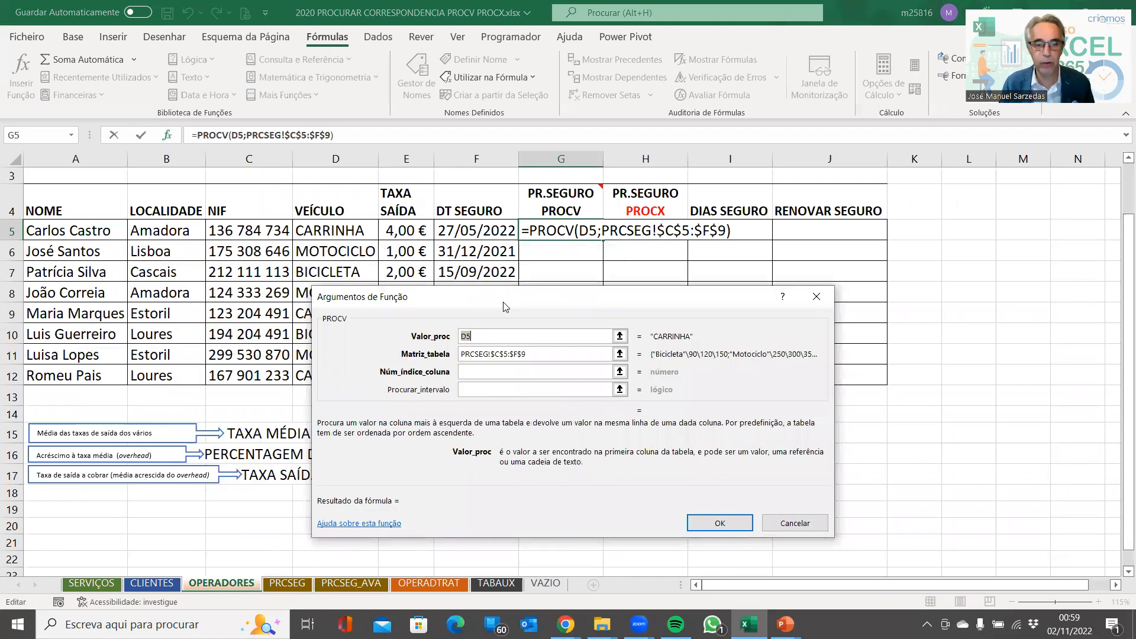
left_click(545, 342)
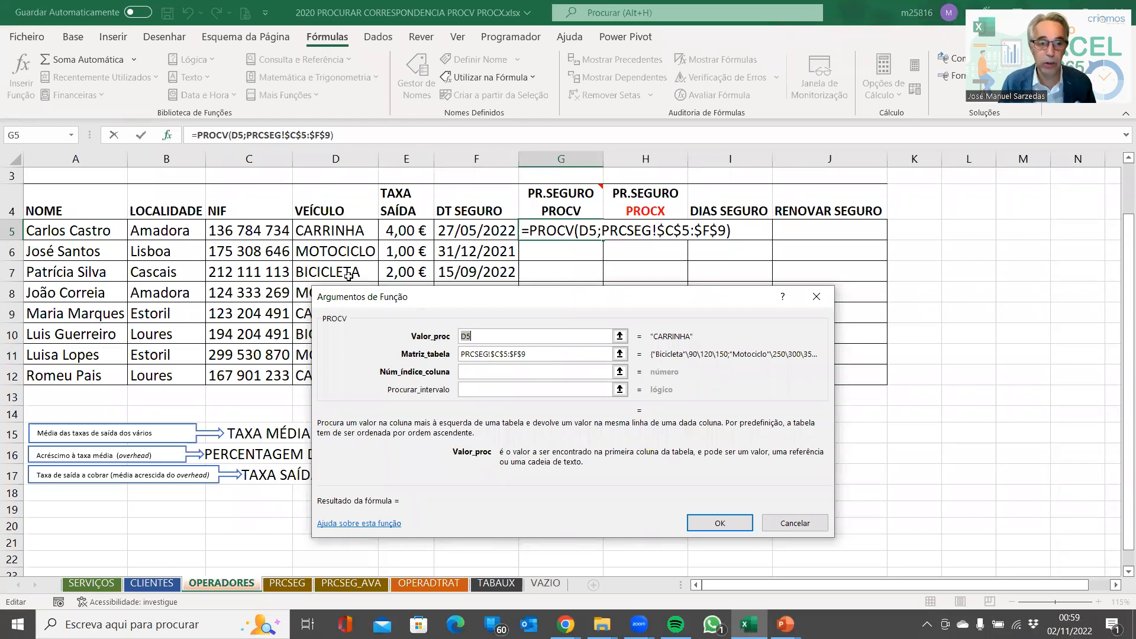
left_click(542, 353)
left_click(505, 371)
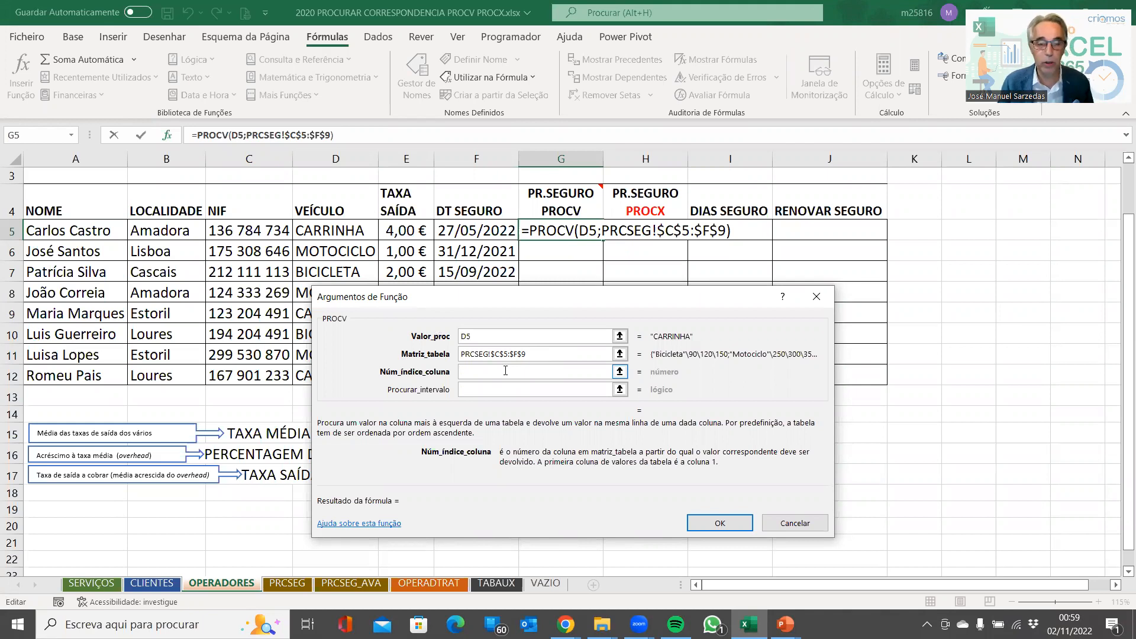
type("2")
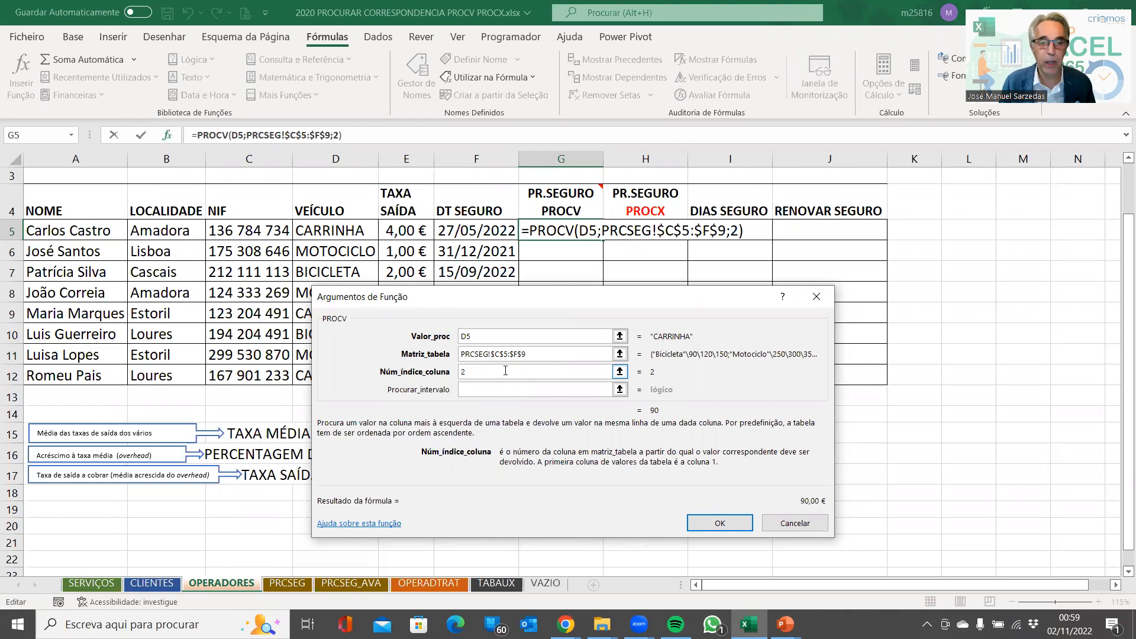
left_click(500, 389)
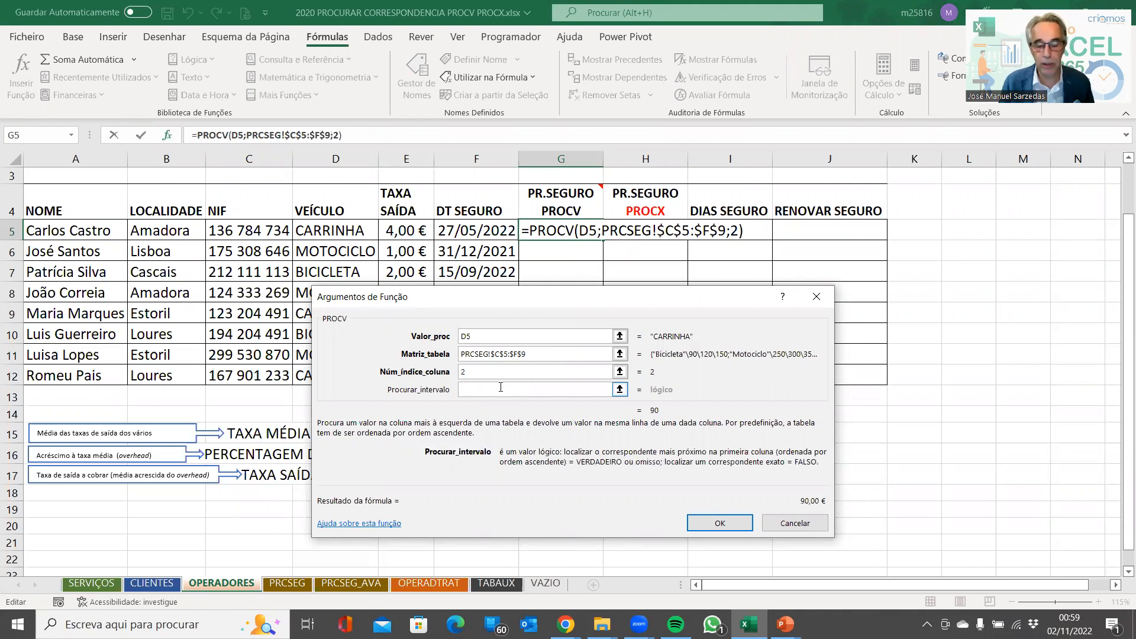
type("0")
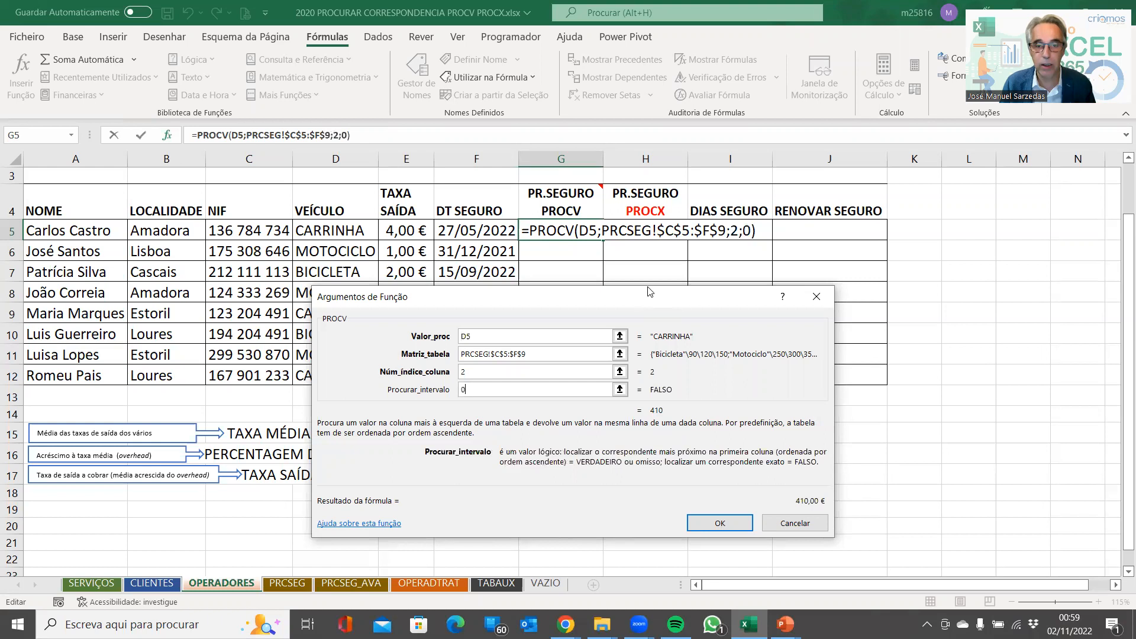
left_click_drag(650, 291, 651, 256)
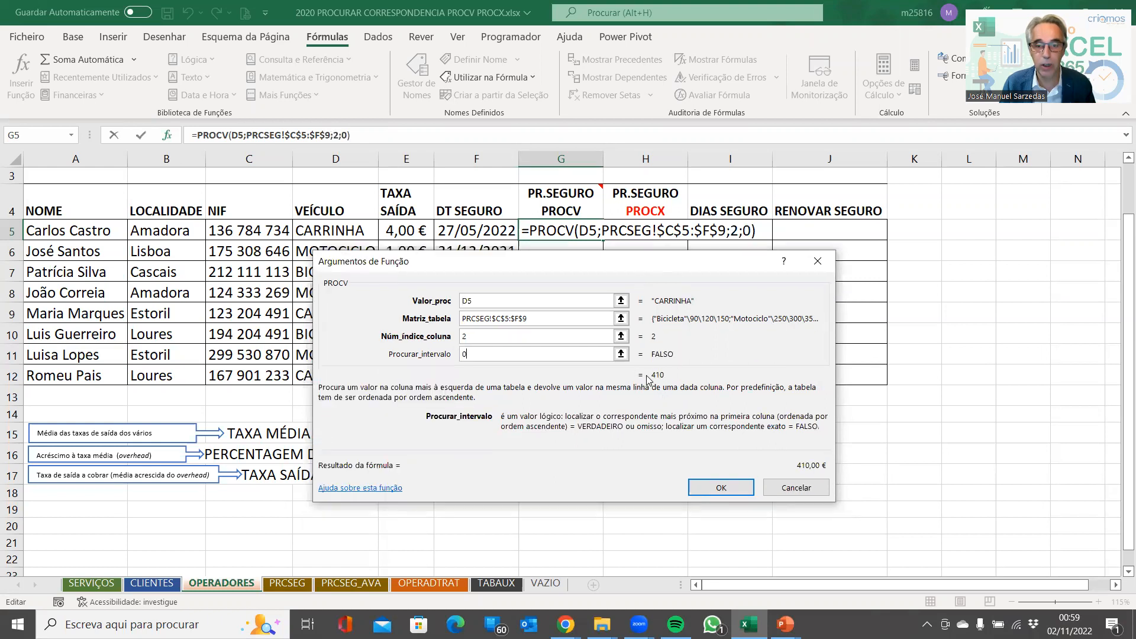
left_click(709, 486)
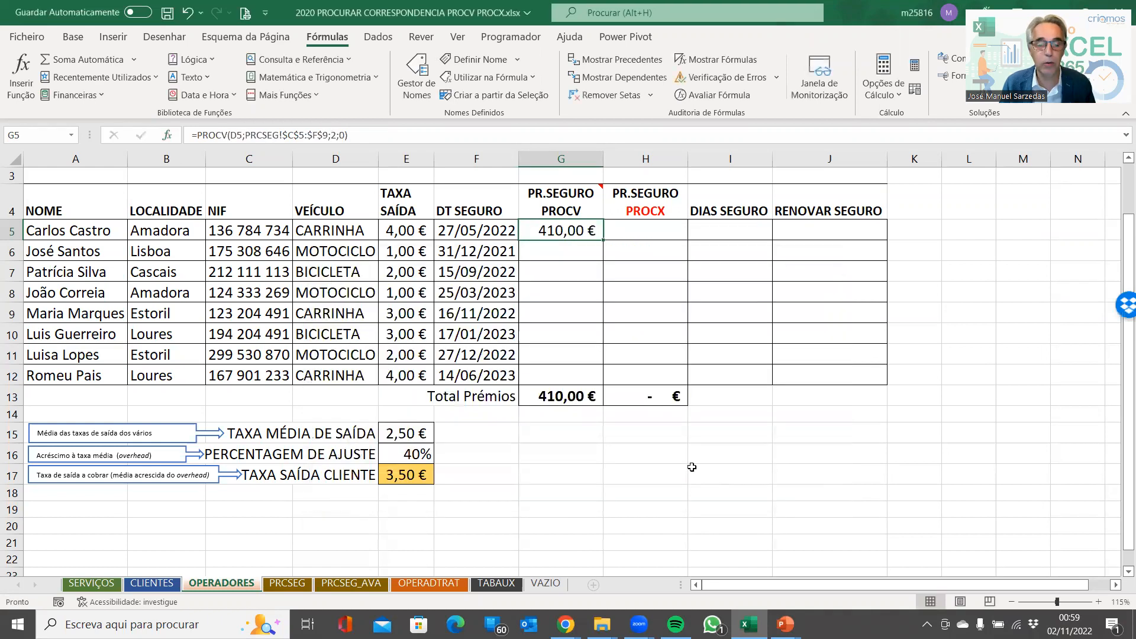
Fill the PROCV formula from G5 down through G12 and check the motorcycle premium in G6 against the PRCSEG table
double_click(605, 240)
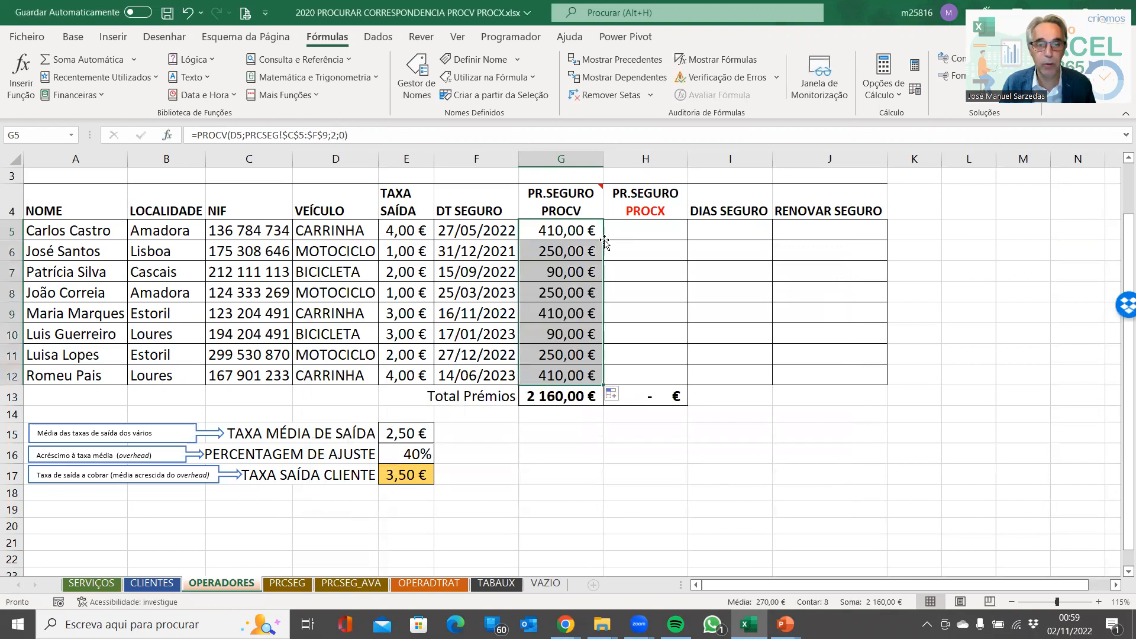
left_click(549, 255)
left_click(354, 252)
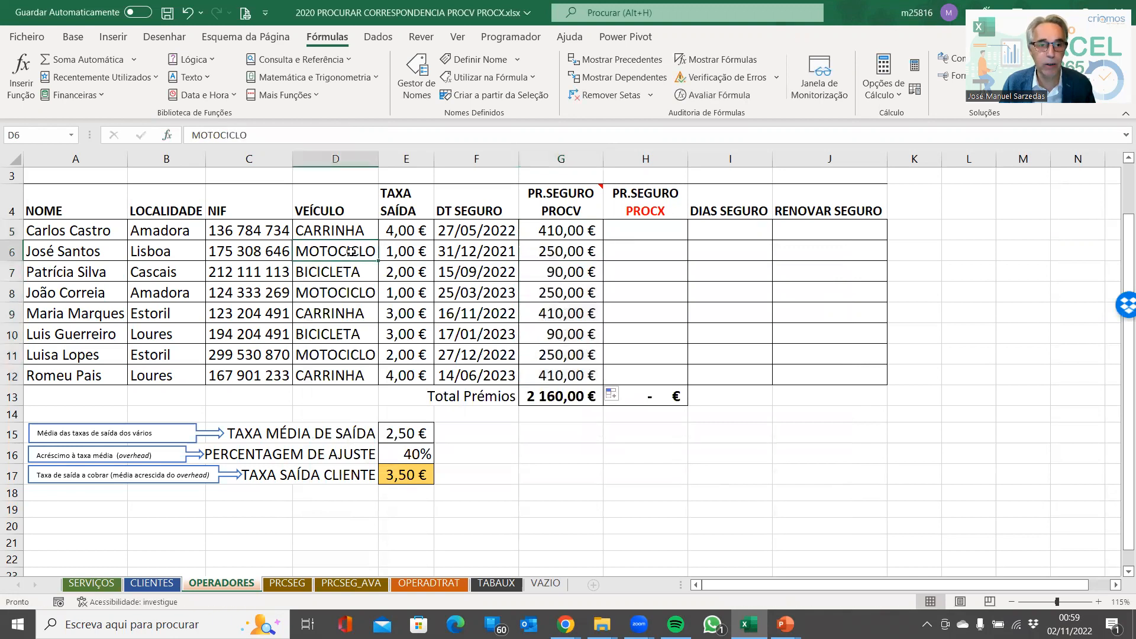
left_click(543, 250)
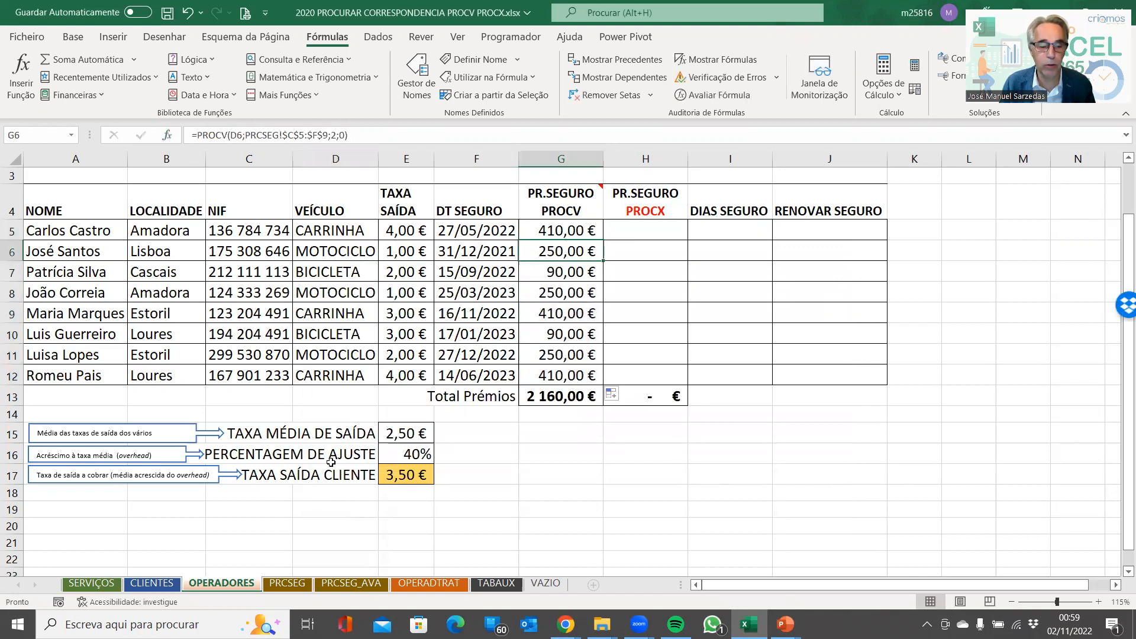
left_click(287, 584)
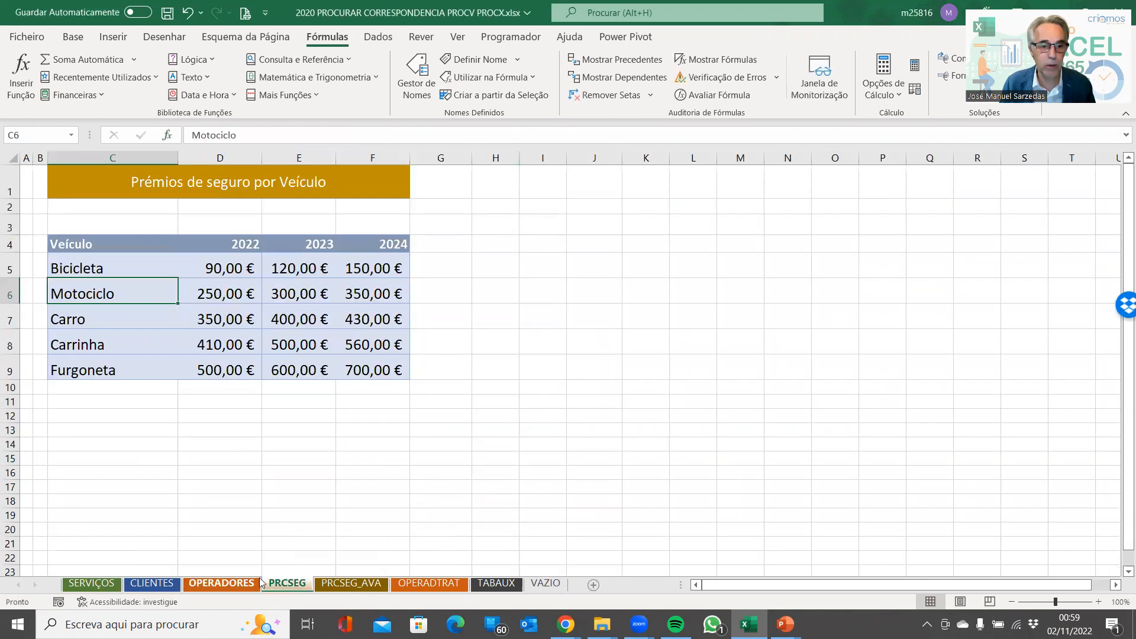
left_click(221, 584)
Compare the bicycle premium in G7 of OPERADORES with the Bicicleta row of the PRCSEG table
left_click(348, 271)
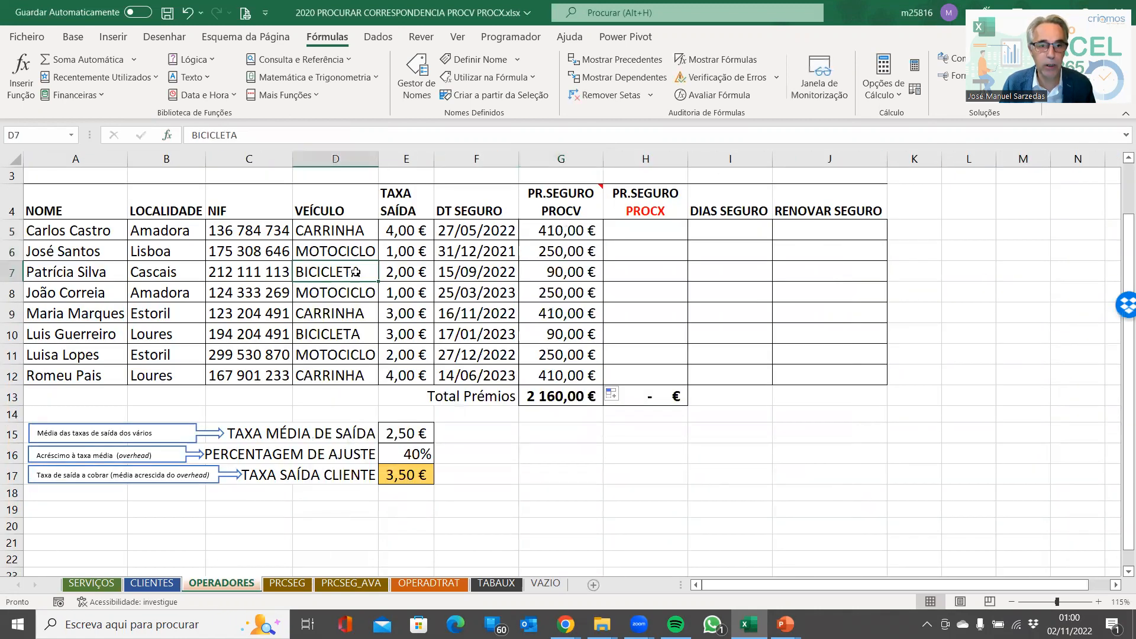
left_click(574, 272)
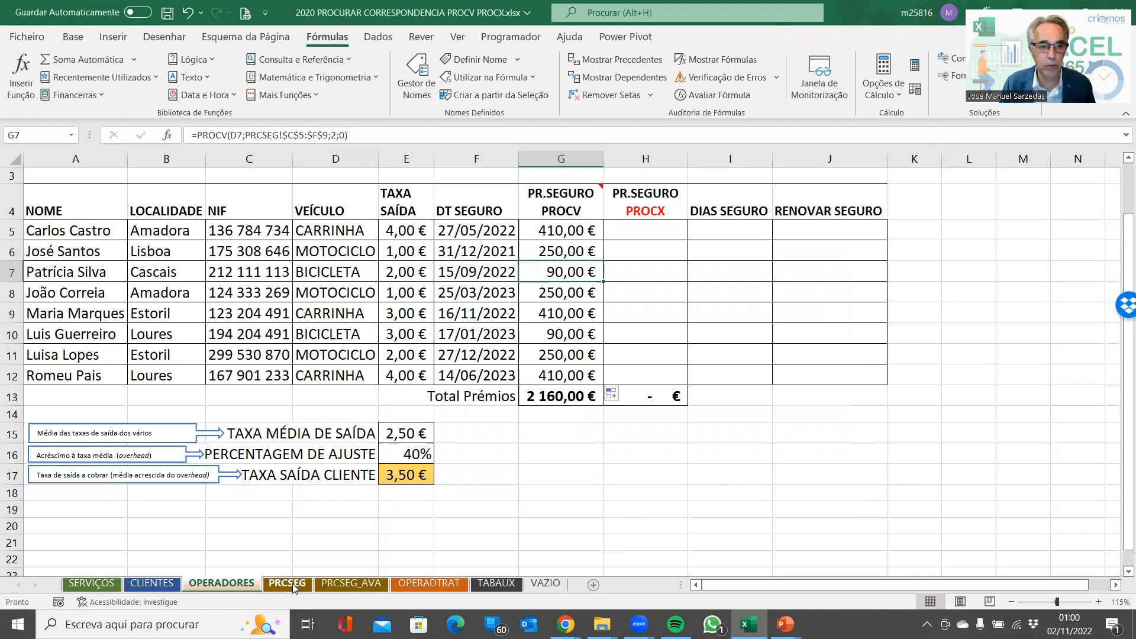
left_click(288, 584)
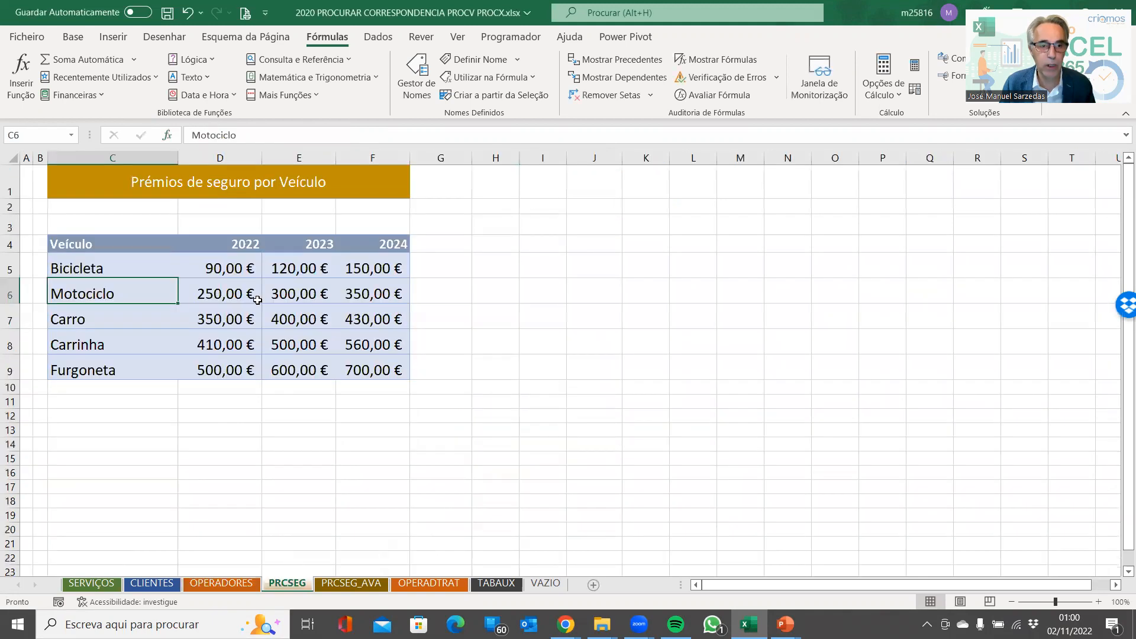
left_click(101, 270)
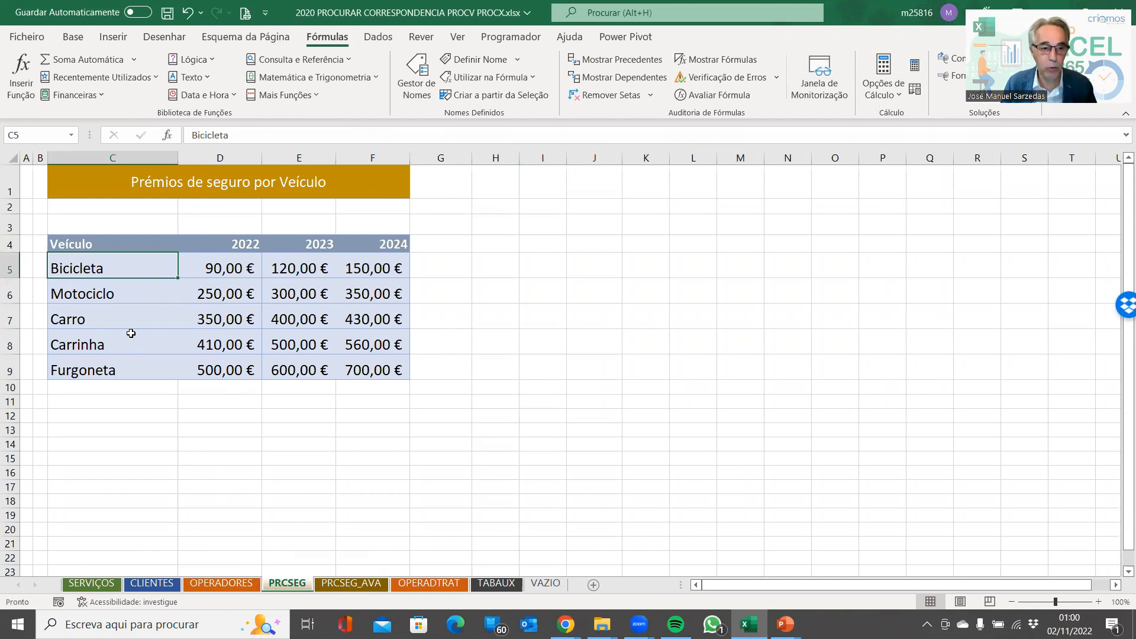
left_click(208, 589)
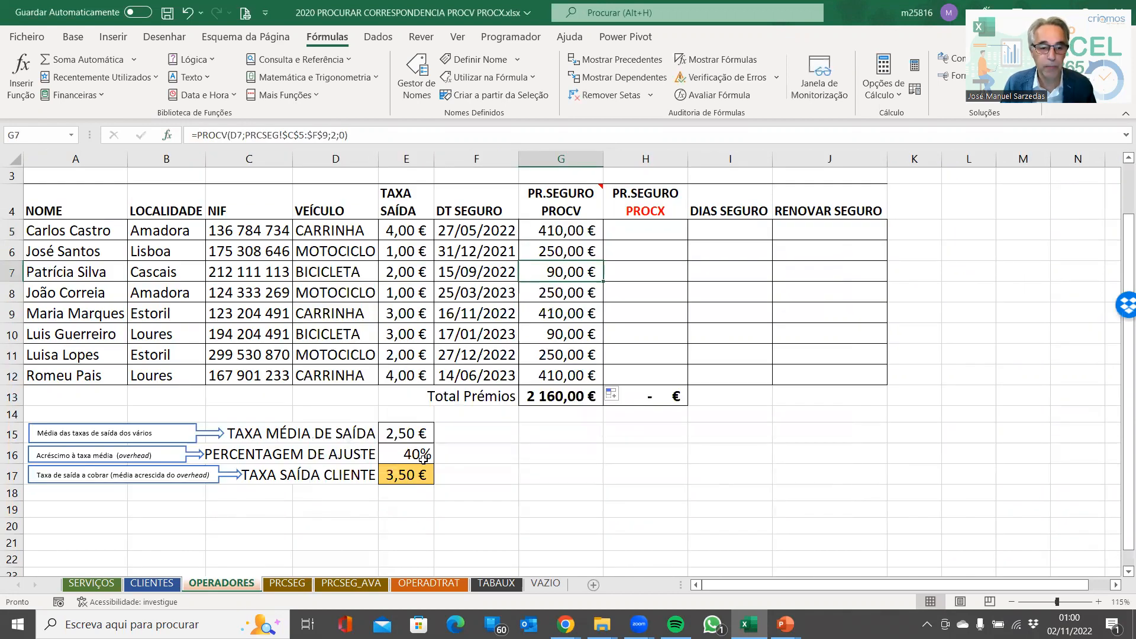
Examine the vehicle lookup column C5:C9 in PRCSEG and the PROCV formula in L16 of SERVIÇOS
left_click(295, 582)
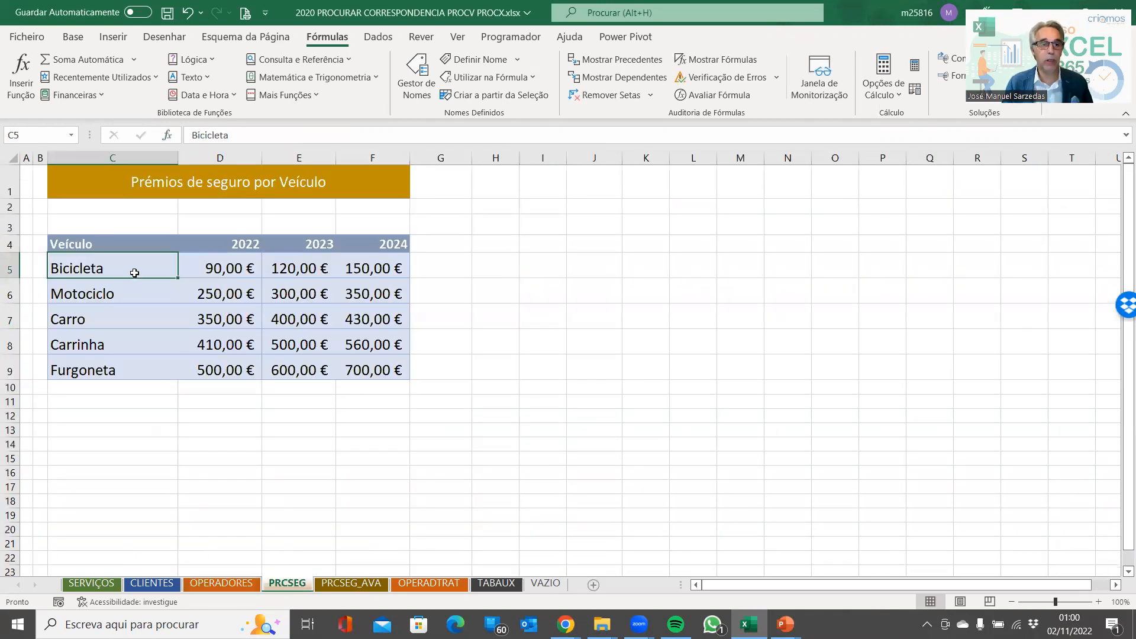
left_click_drag(135, 270, 128, 361)
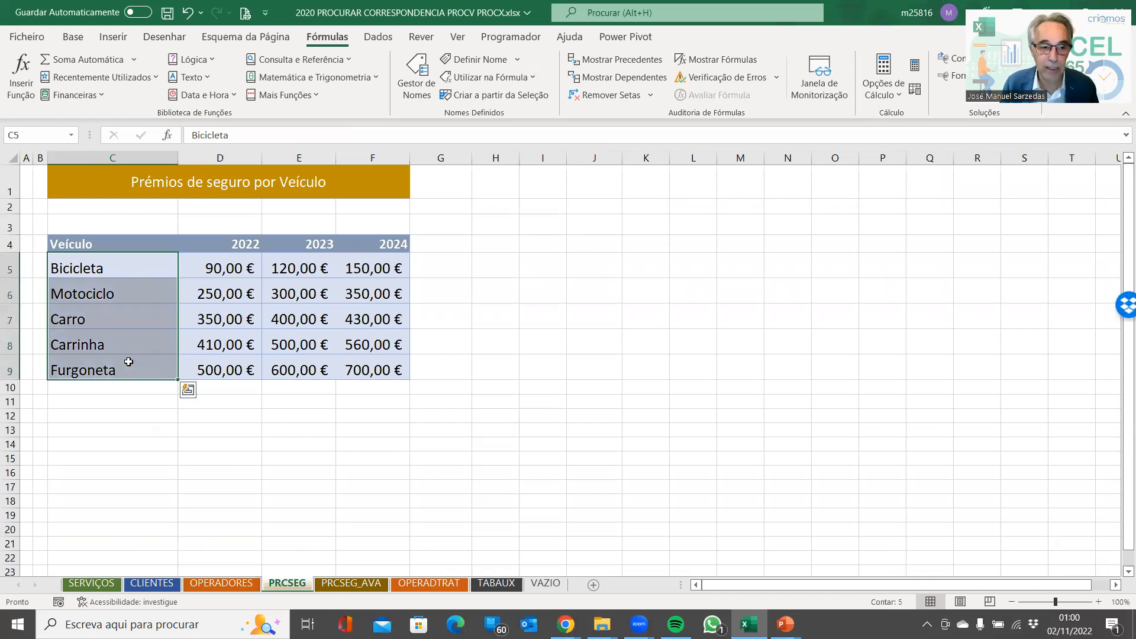
left_click(115, 267)
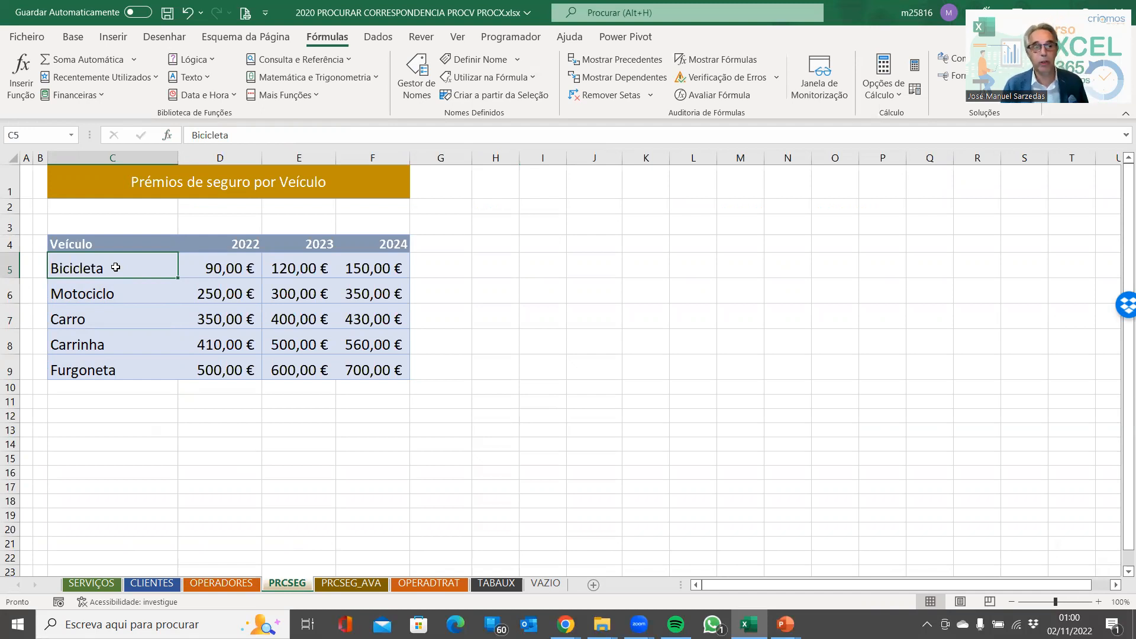
left_click_drag(115, 268, 114, 363)
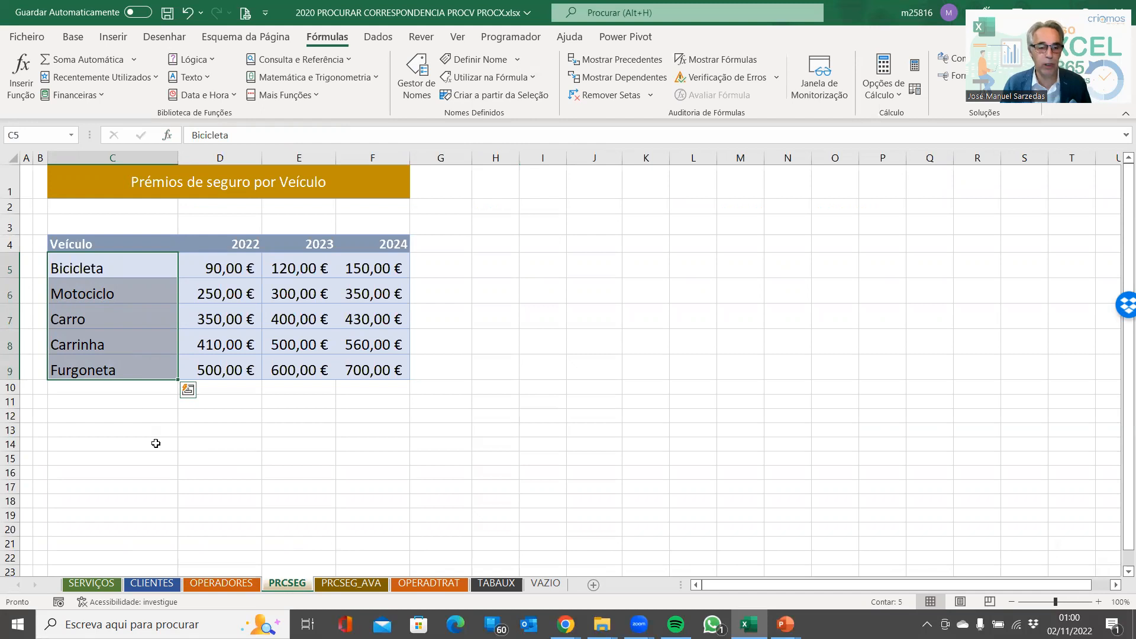
left_click(92, 583)
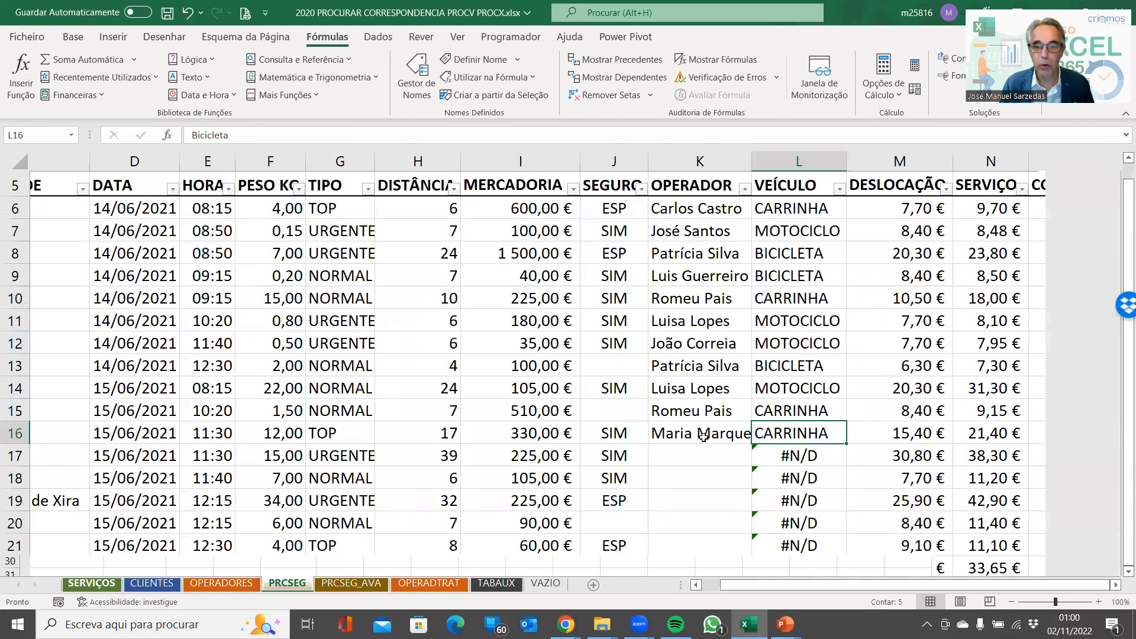
left_click(819, 435)
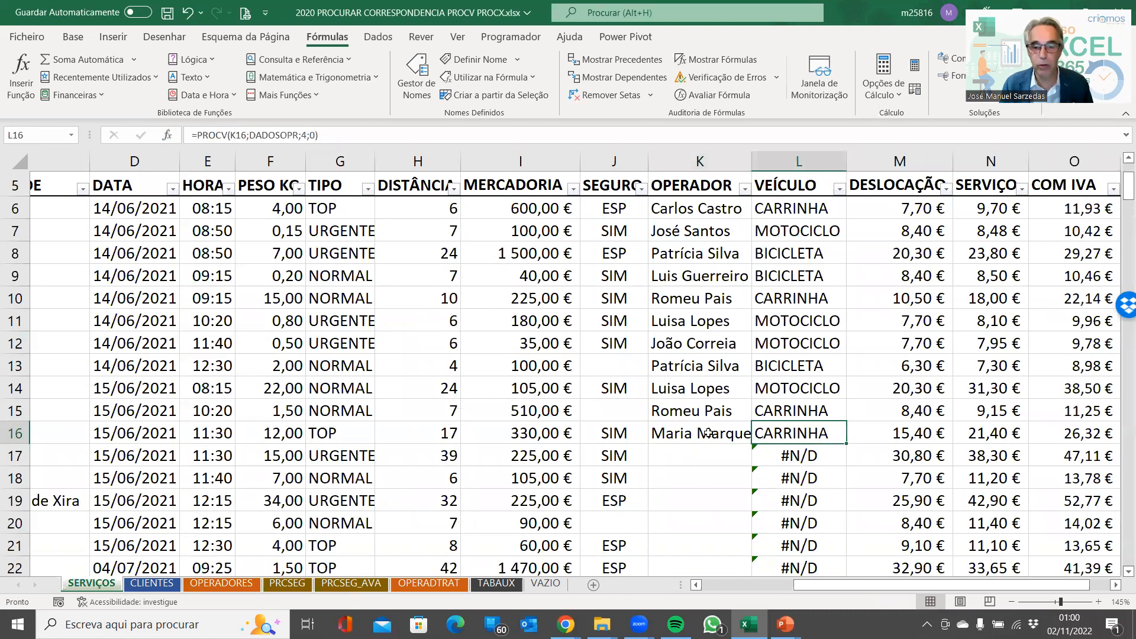
Compare the operator and vehicle lookup in row 16 of SERVIÇOS with the PROCV in G5 of OPERADORES and the first column of PRCSEG
left_click(708, 433)
left_click(788, 431)
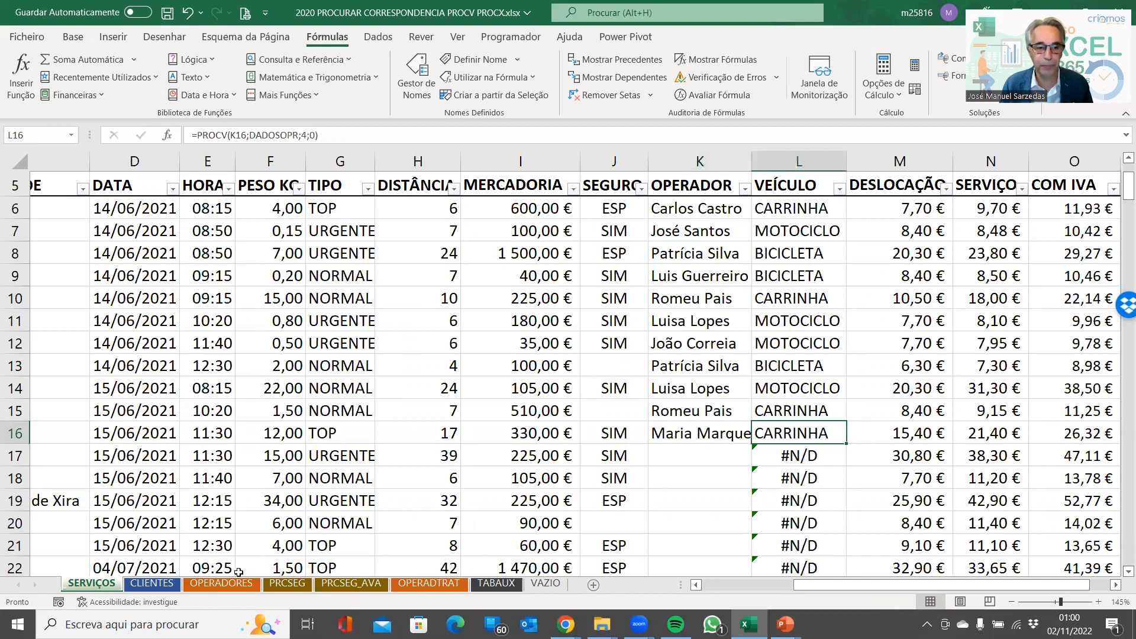
left_click(207, 583)
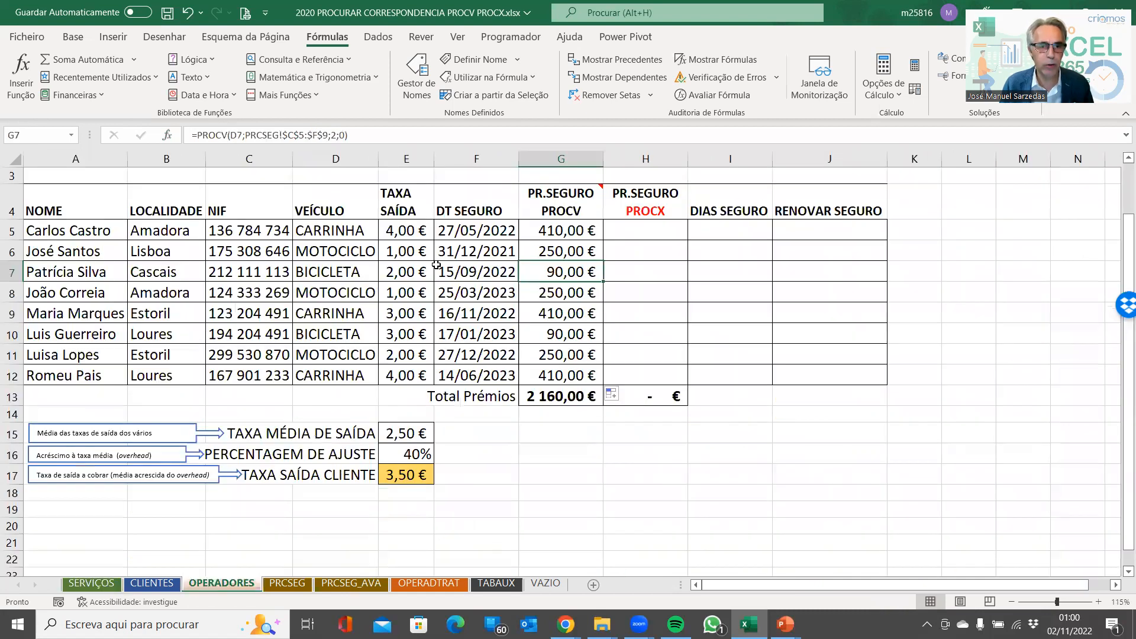
left_click(561, 230)
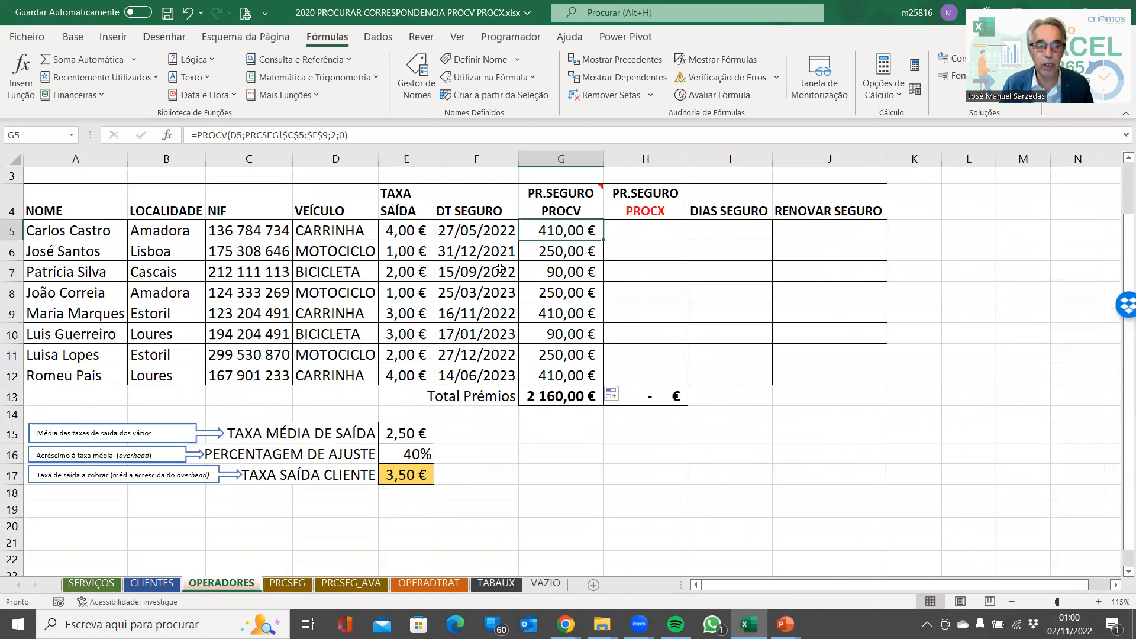
left_click(285, 577)
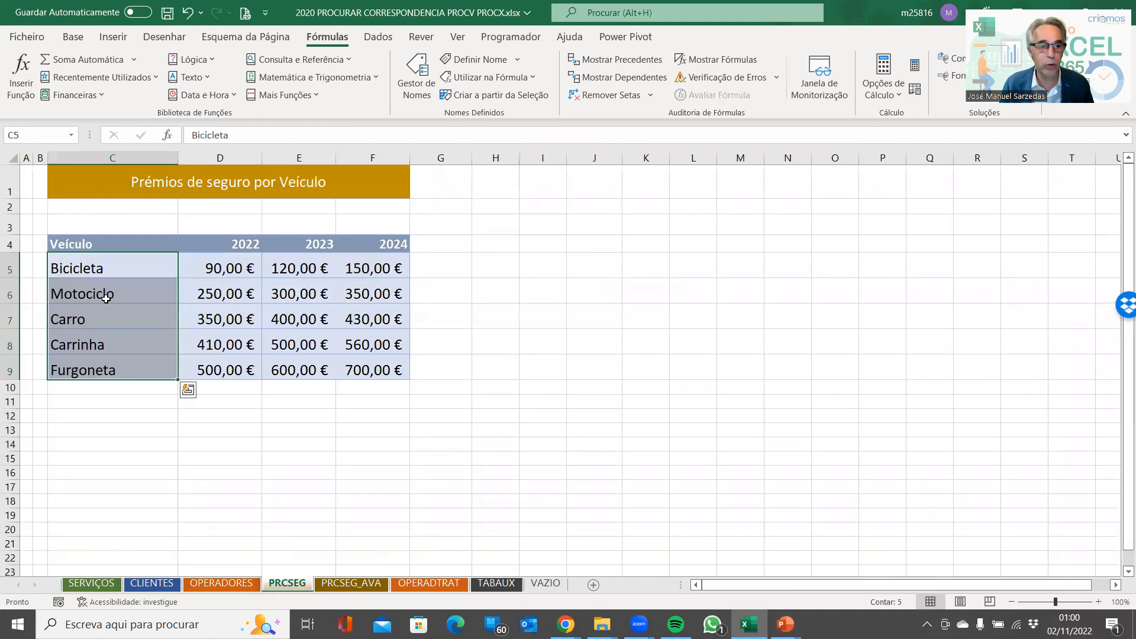
left_click(110, 268)
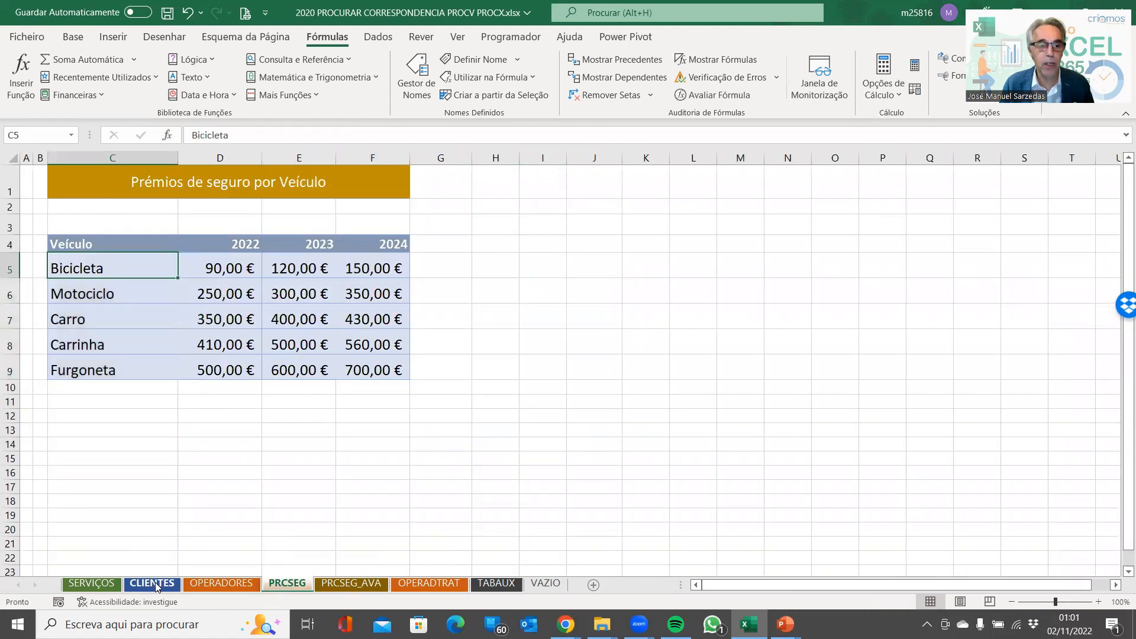
left_click(219, 584)
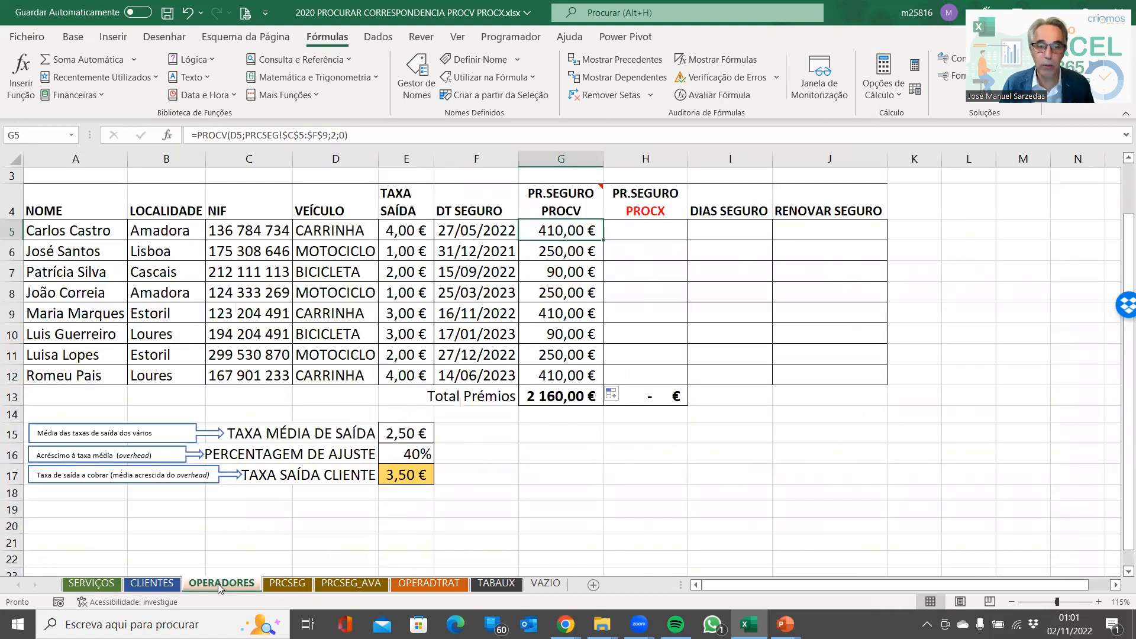
Start a PROCX formula in H5 of OPERADORES, under the PR.SEGURO PROCX heading
left_click(643, 230)
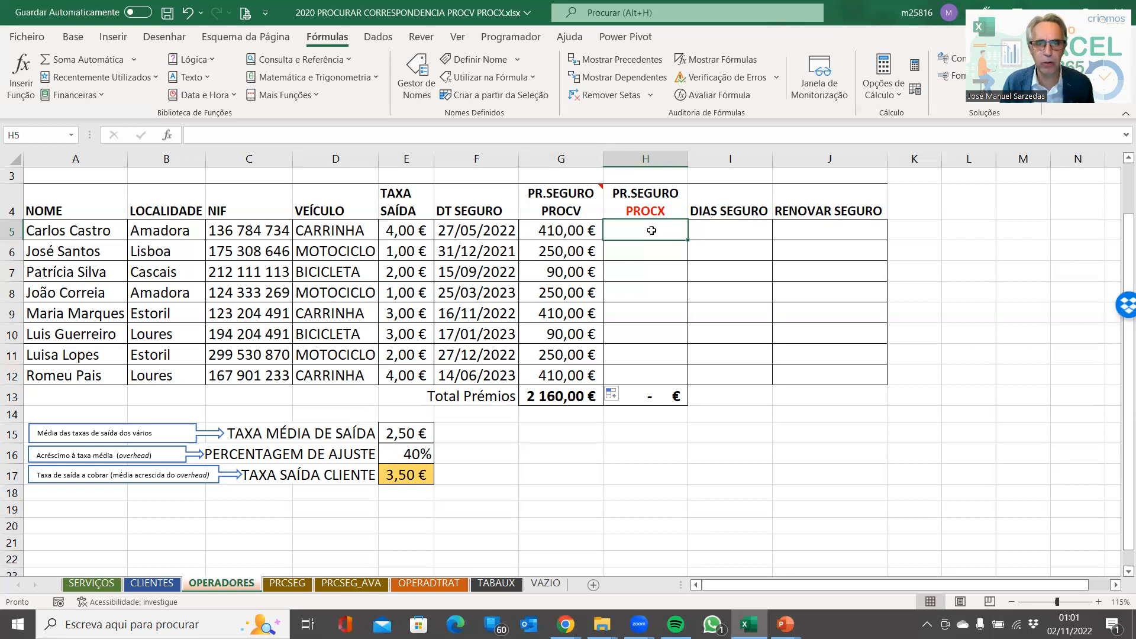
left_click(589, 231)
left_click(635, 231)
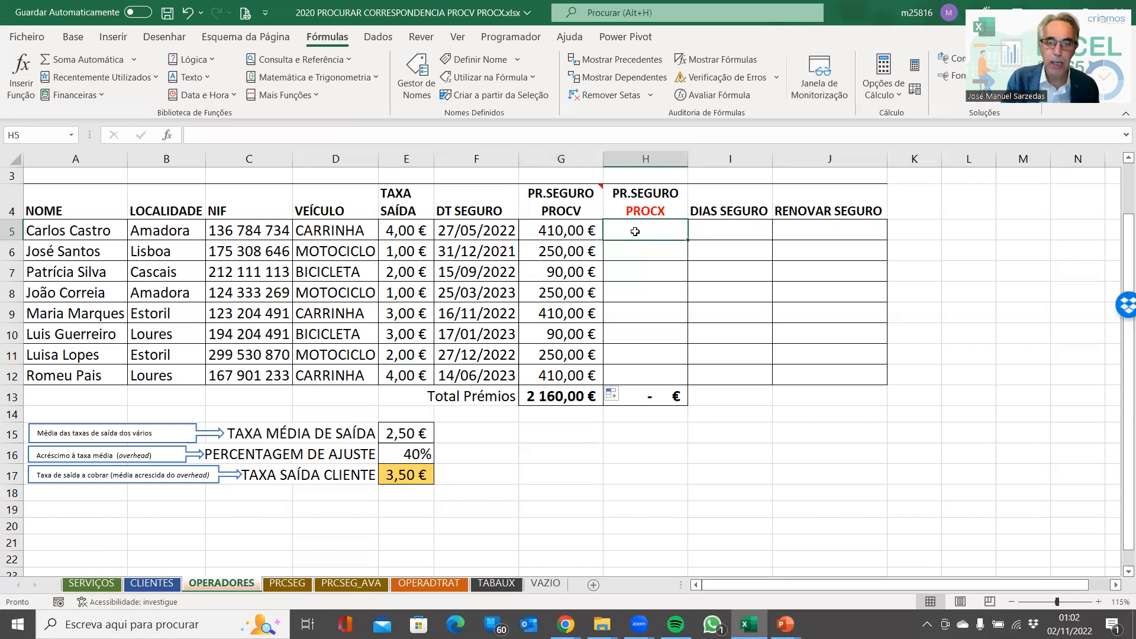
type("=proc")
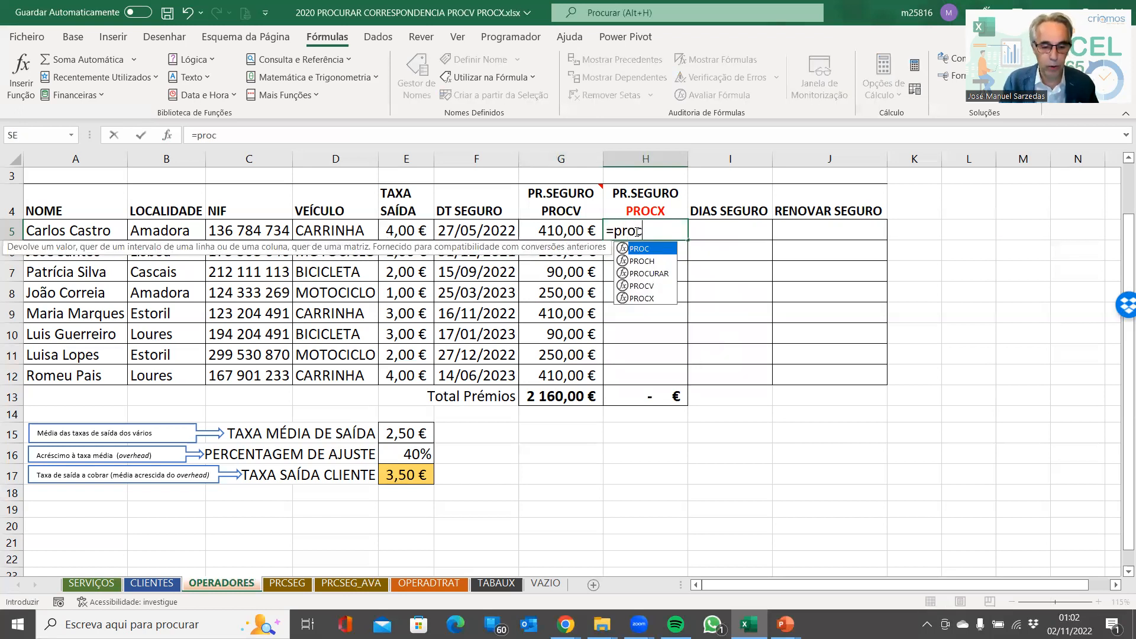
key("Down")
key("Down")
key("Down")
key("Down")
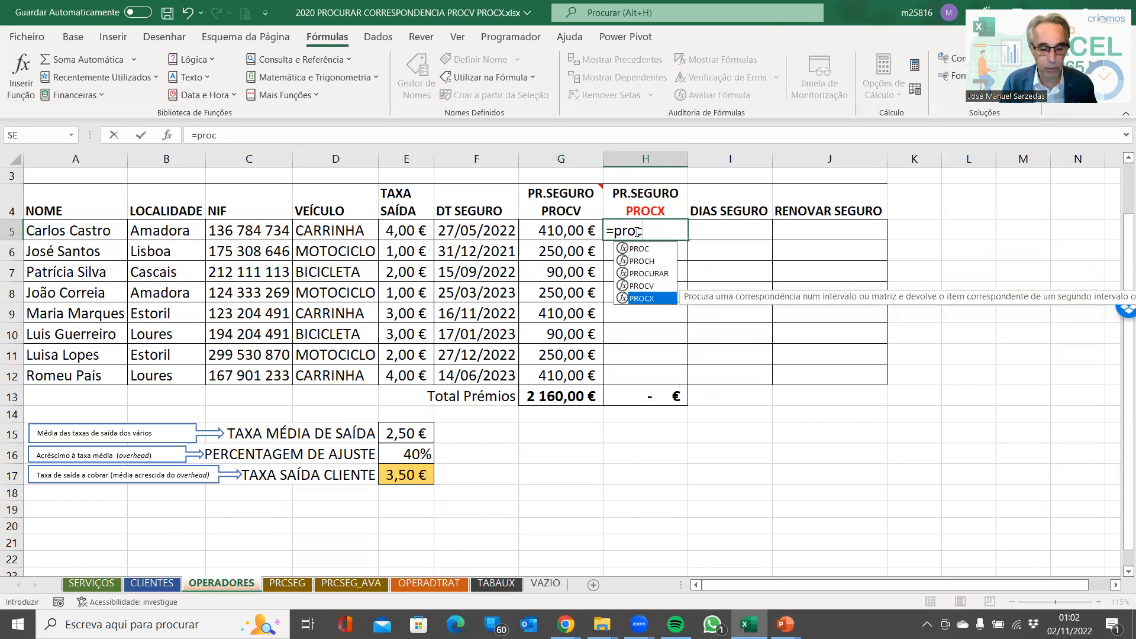
type("x")
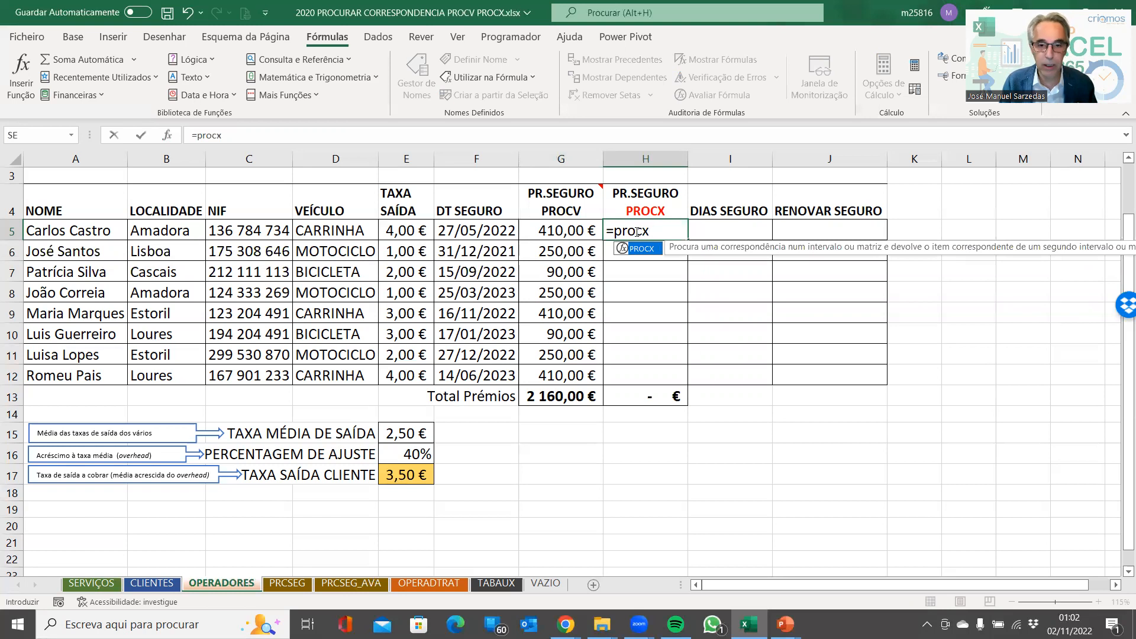
key("Tab")
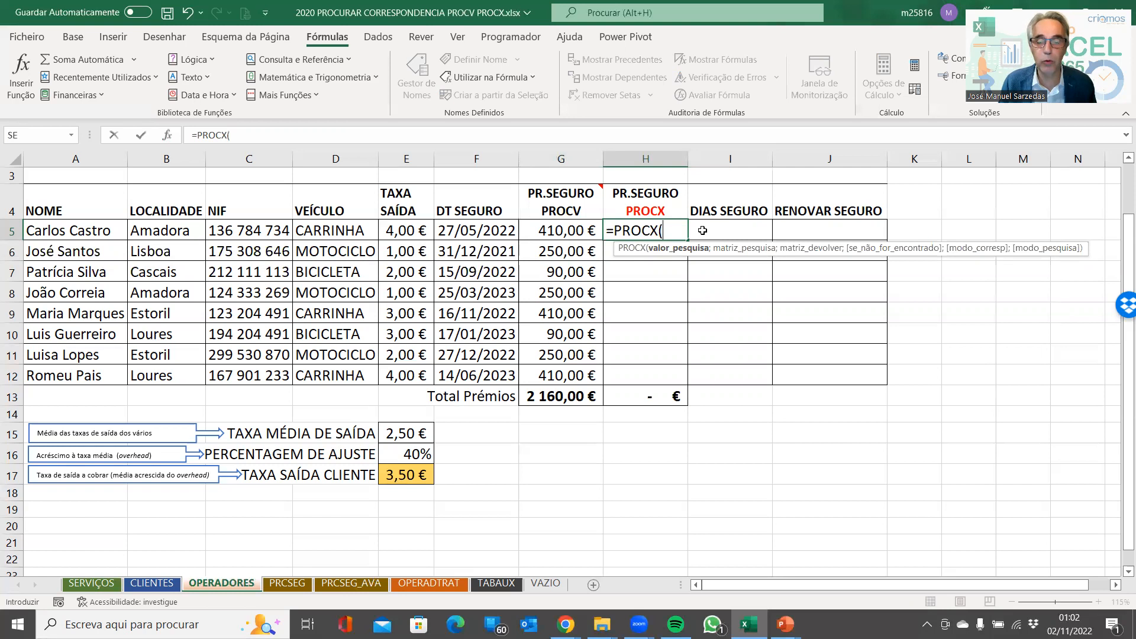
Open the function arguments for PROCX and set Valor_pesquisa to the vehicle cell D5
left_click(168, 135)
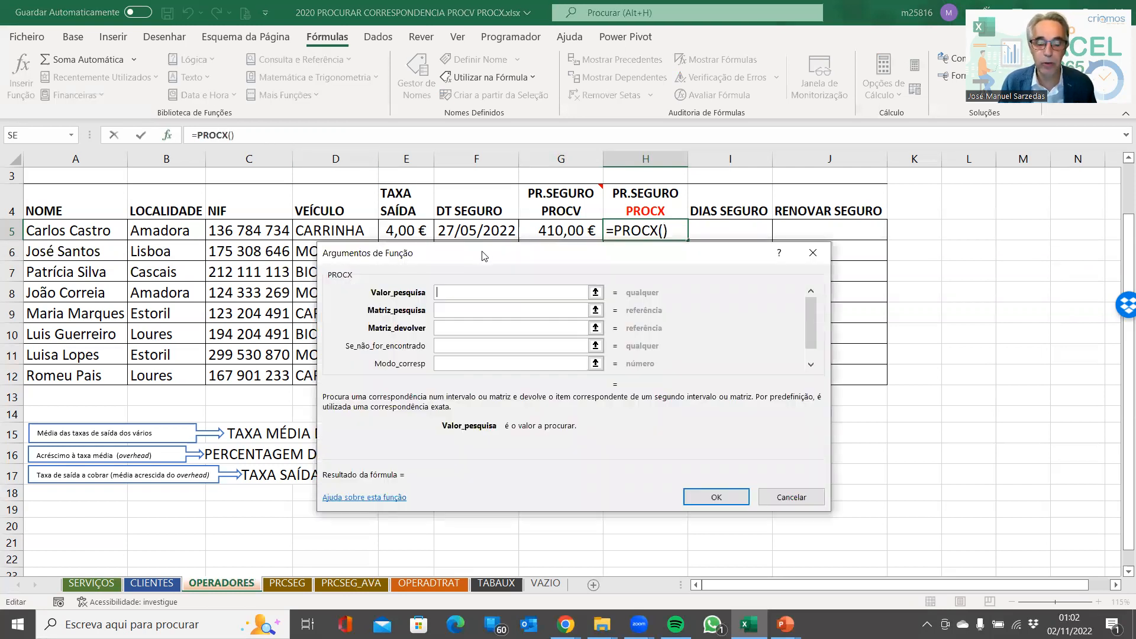
left_click_drag(483, 256, 477, 288)
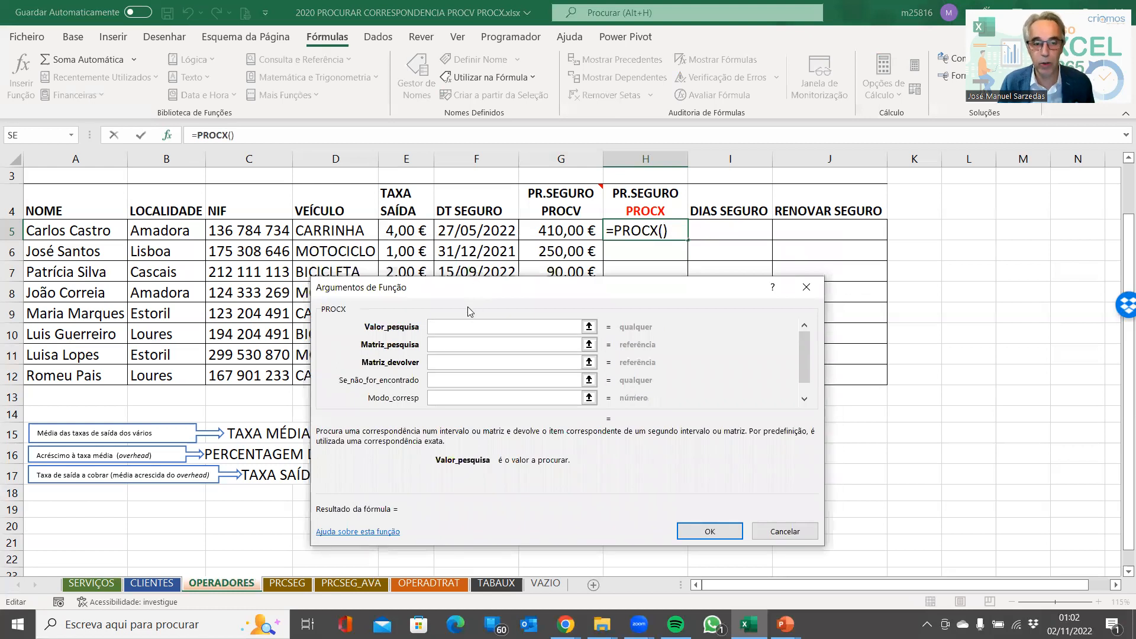
left_click(345, 230)
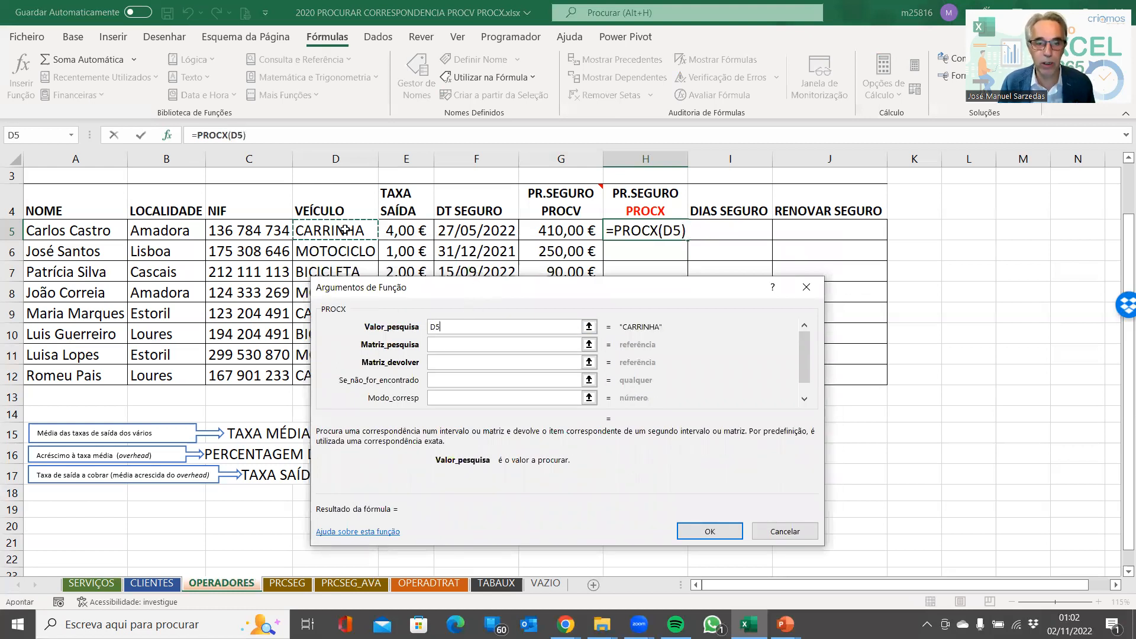
Set Matriz_pesquisa to the vehicle names in PRCSEG as the absolute range $C$5:$C$9
left_click(466, 345)
left_click(467, 345)
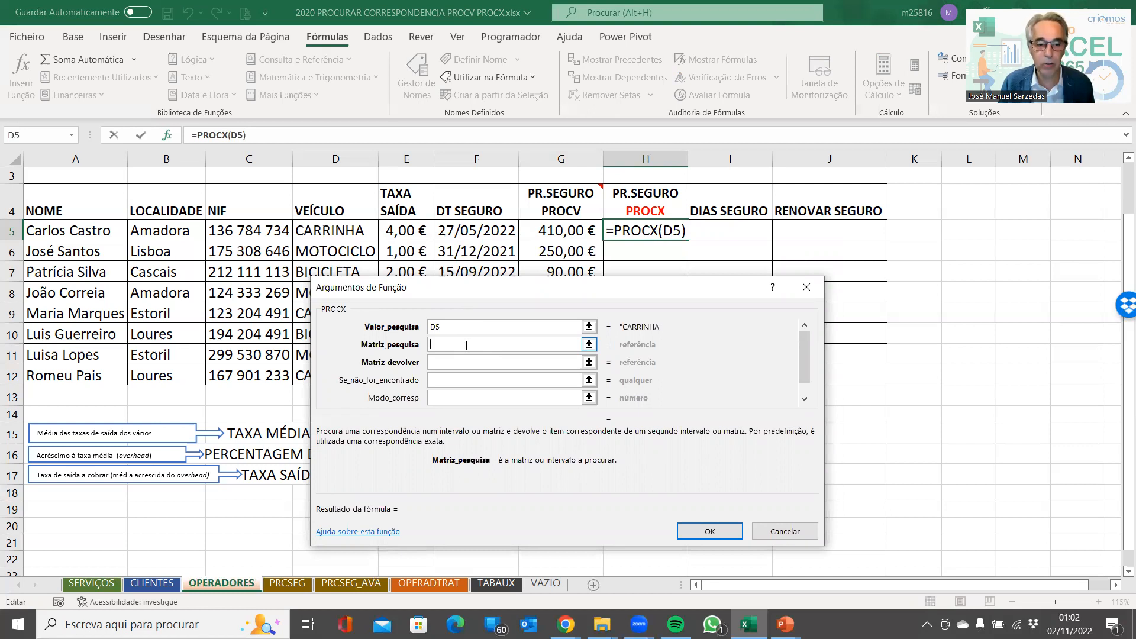
left_click(288, 584)
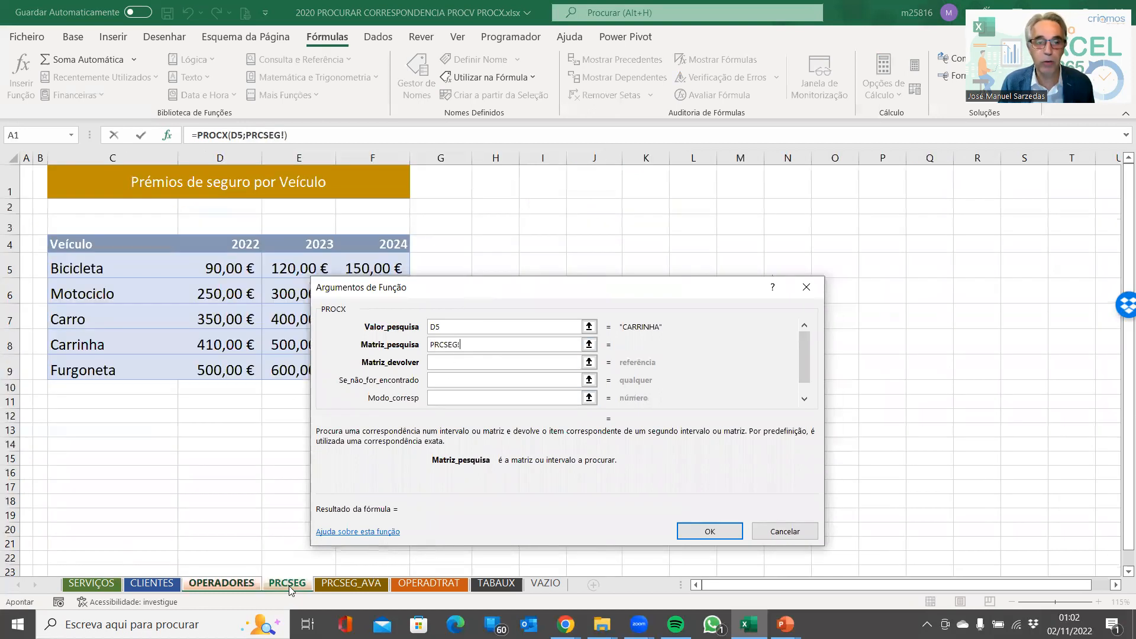
left_click_drag(492, 286, 626, 225)
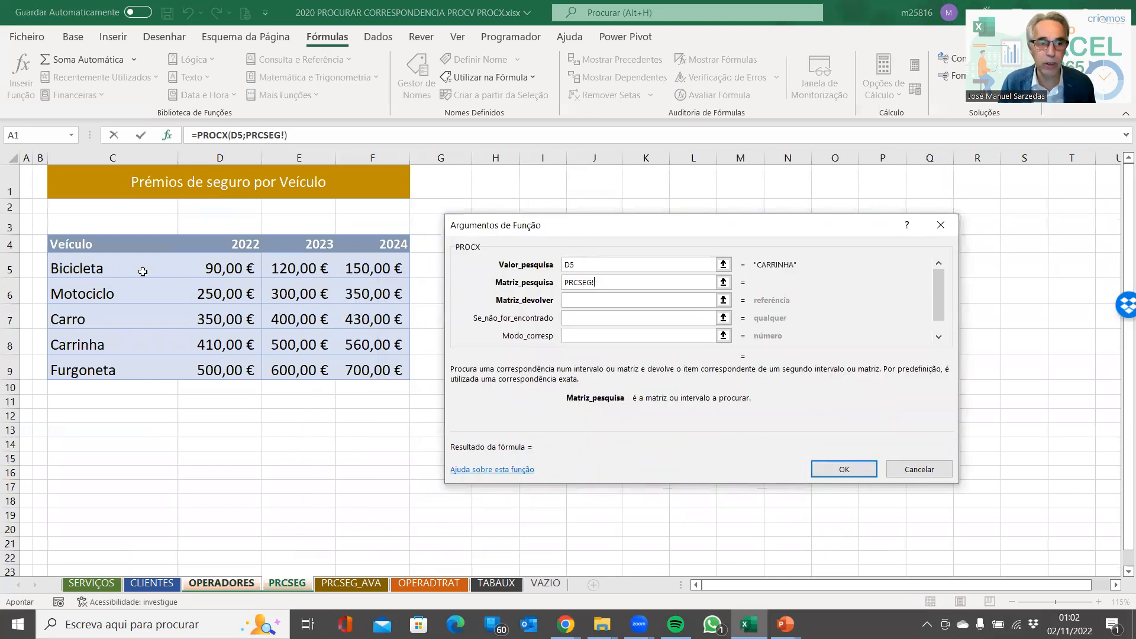
left_click_drag(114, 268, 114, 370)
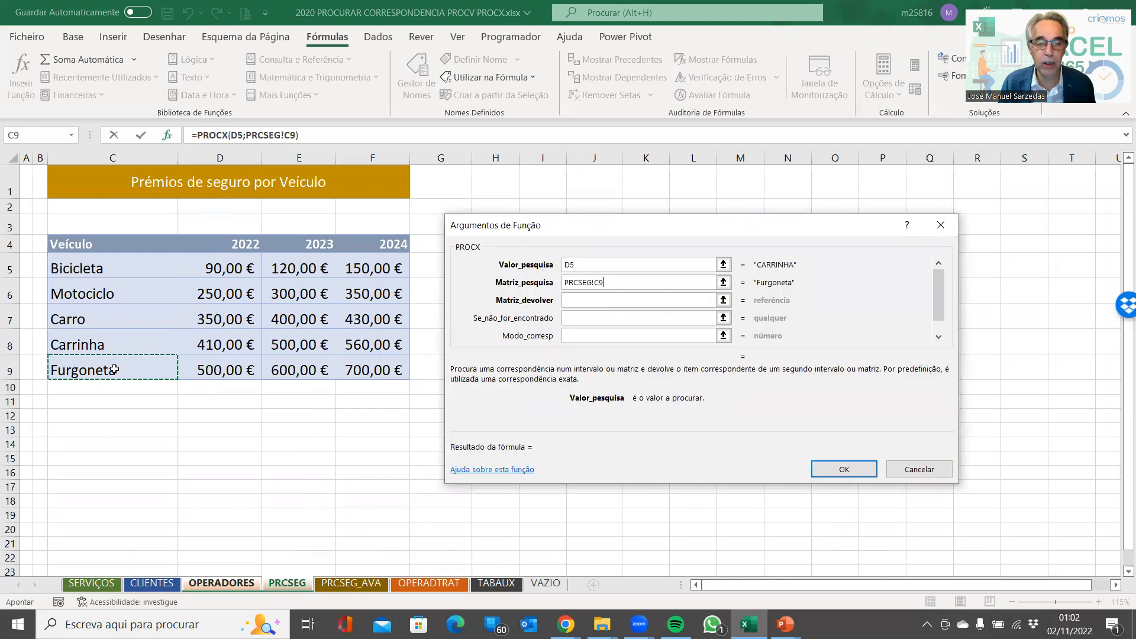
left_click_drag(118, 267, 123, 361)
left_click_drag(122, 361, 123, 359)
left_click_drag(127, 264, 127, 360)
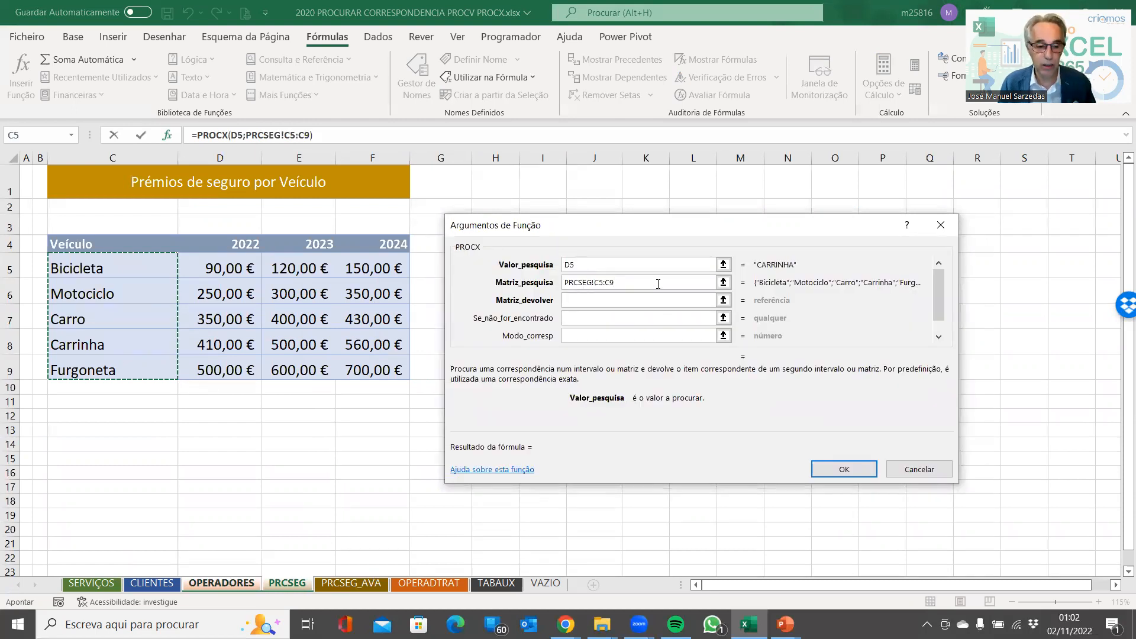
key("F4")
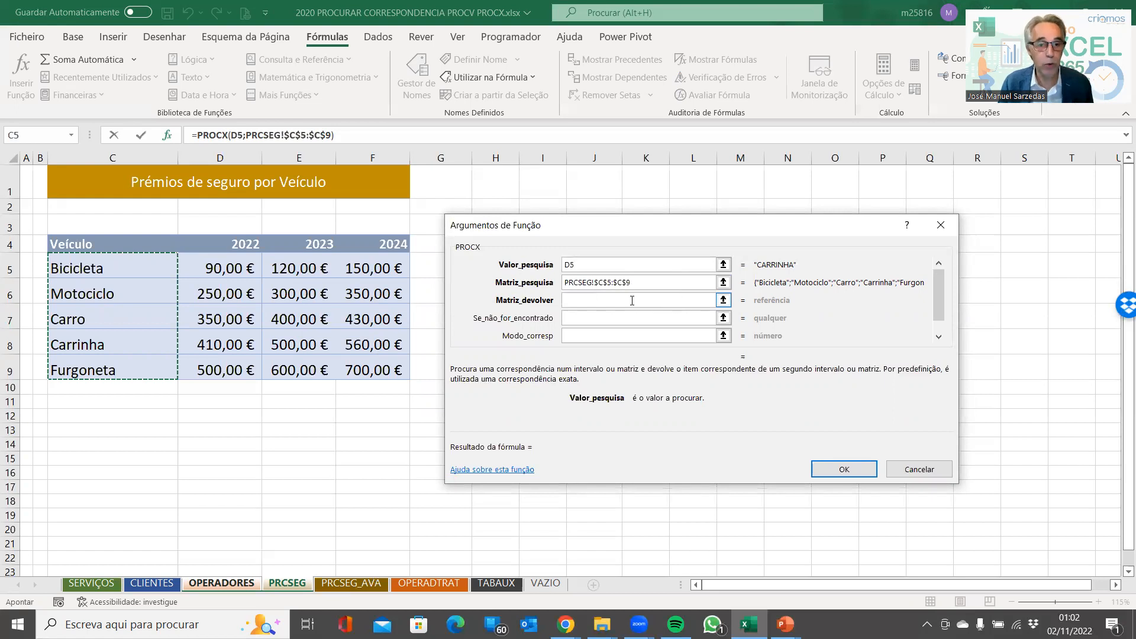
Set Matriz_devolver to the 2022 premiums in PRCSEG as the absolute range $D$5:$D$9
left_click(632, 300)
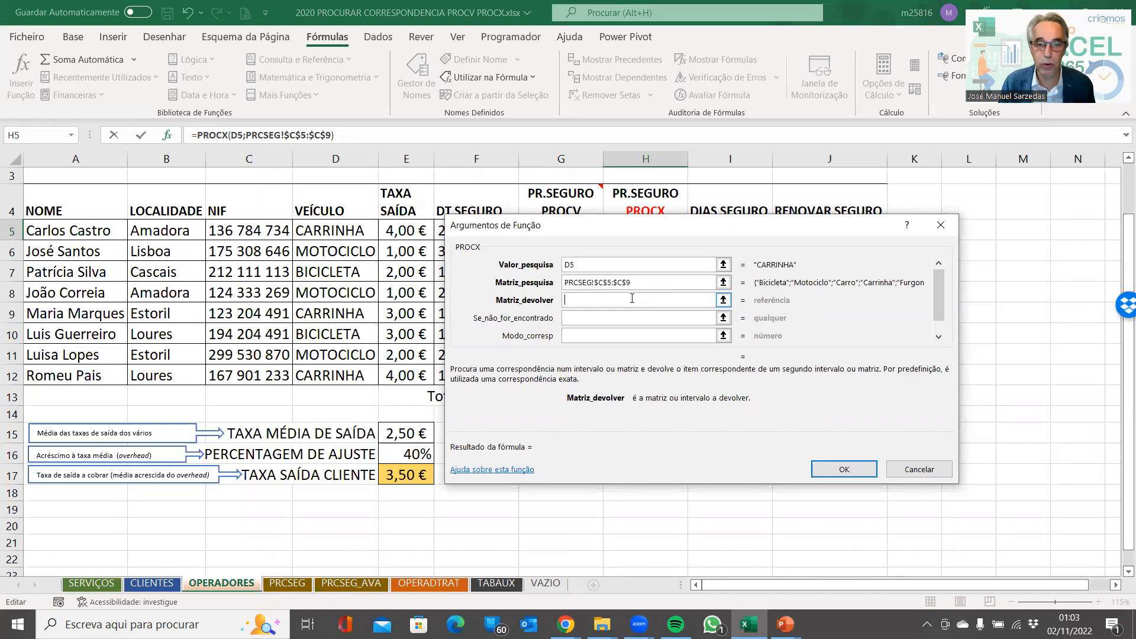
left_click(295, 585)
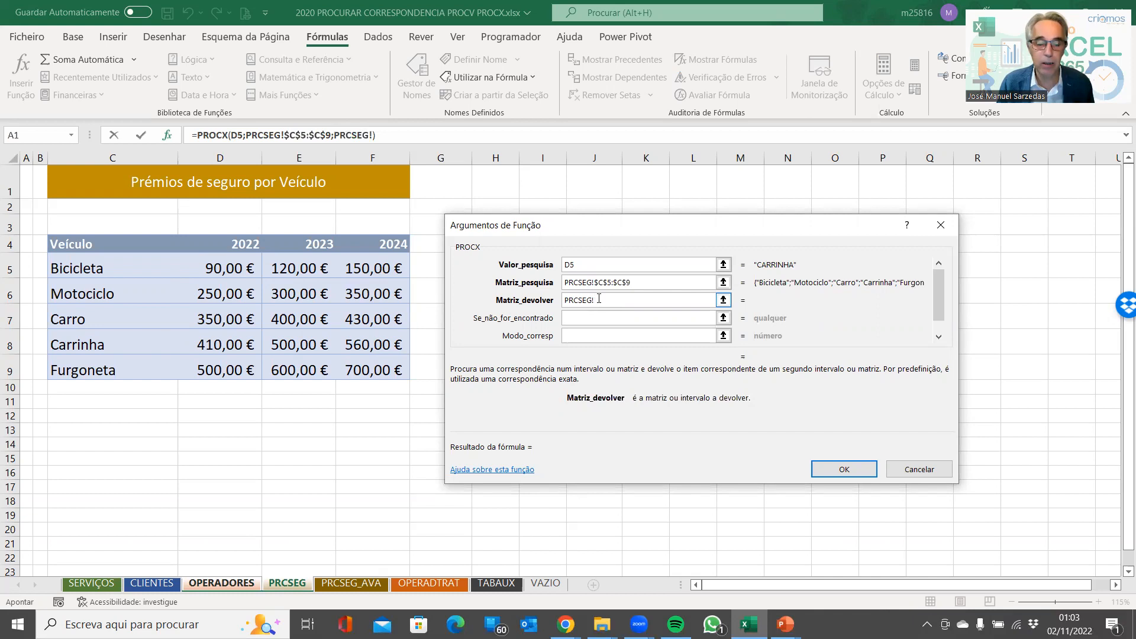
left_click_drag(221, 270, 232, 363)
key("F4")
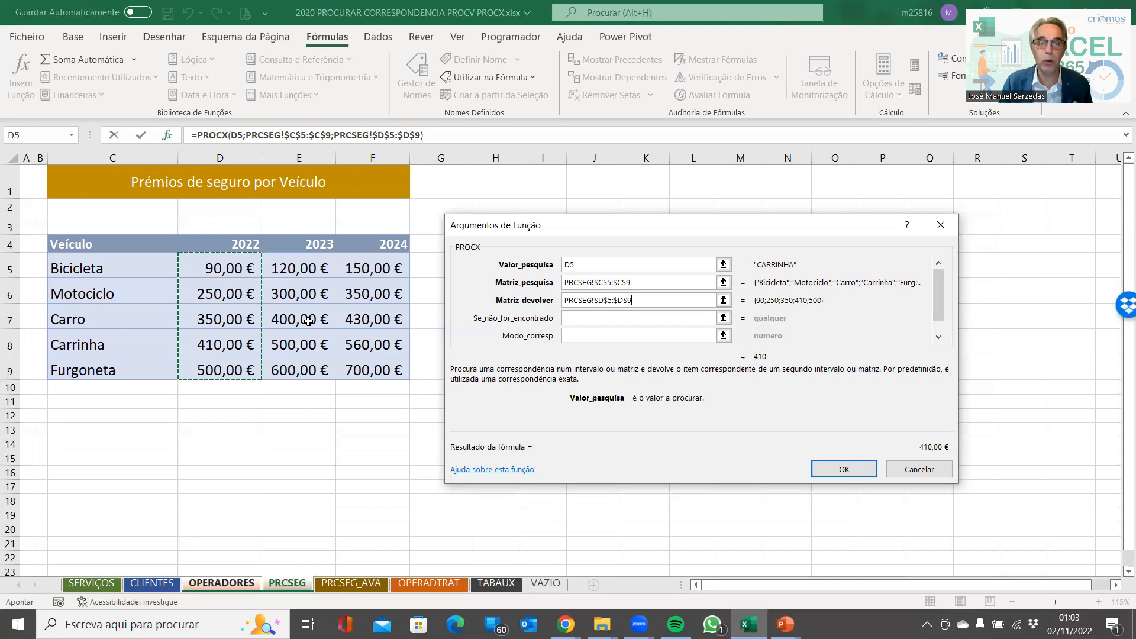
Set the Se_não_for_encontrado argument to the text "Não existe"
left_click(577, 320)
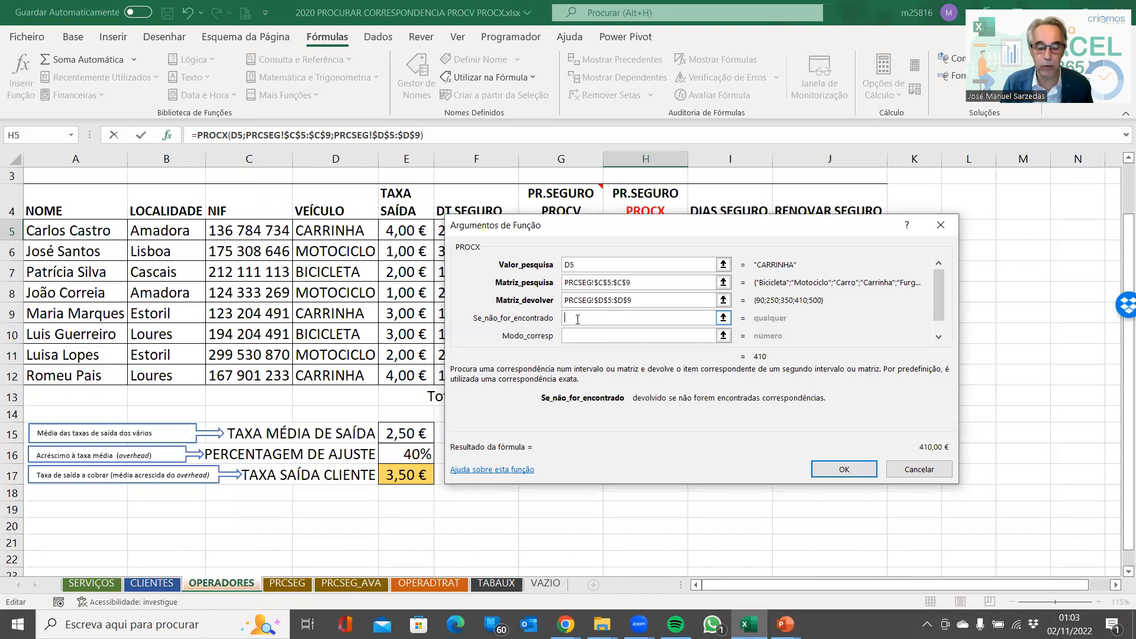
type("\"")
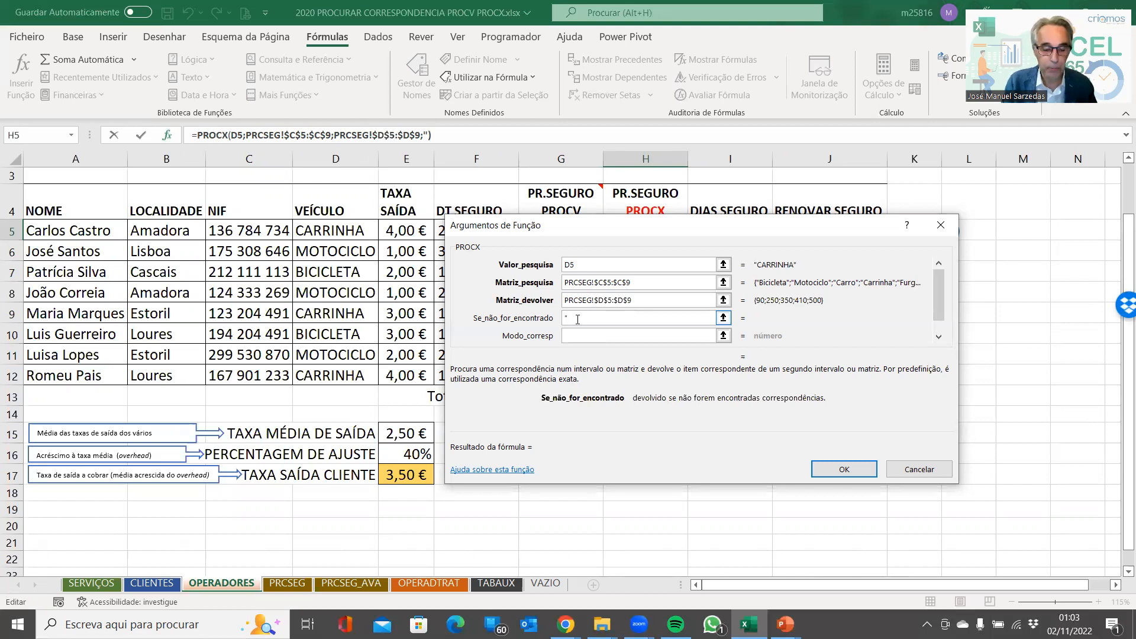
type("Não")
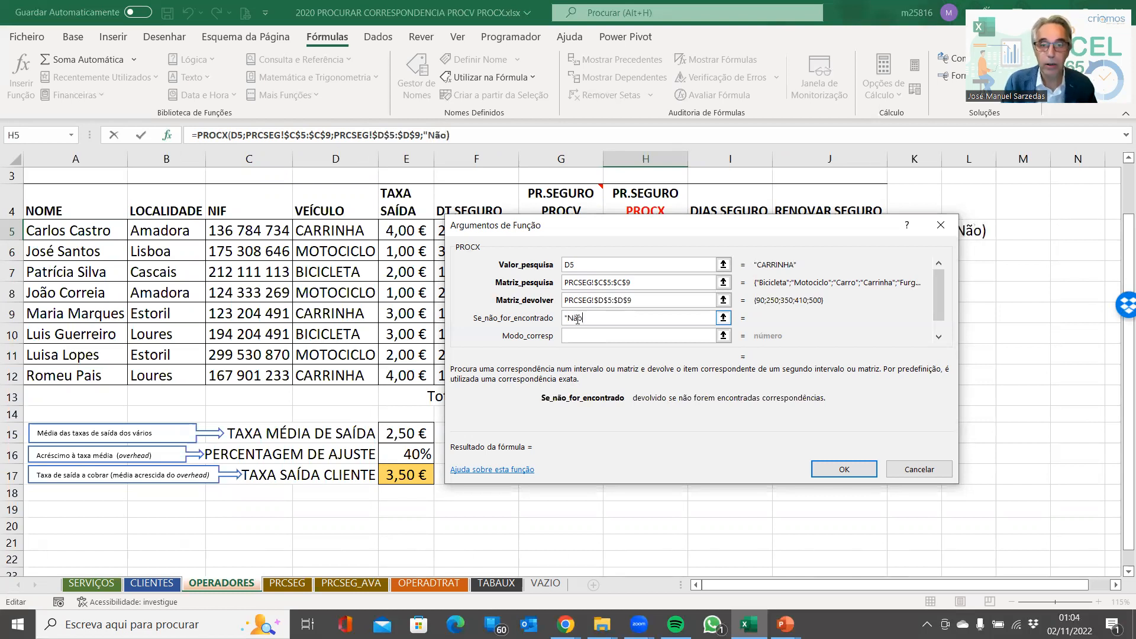
key("BackSpace")
key("BackSpace")
key("BackSpace")
type("Sem")
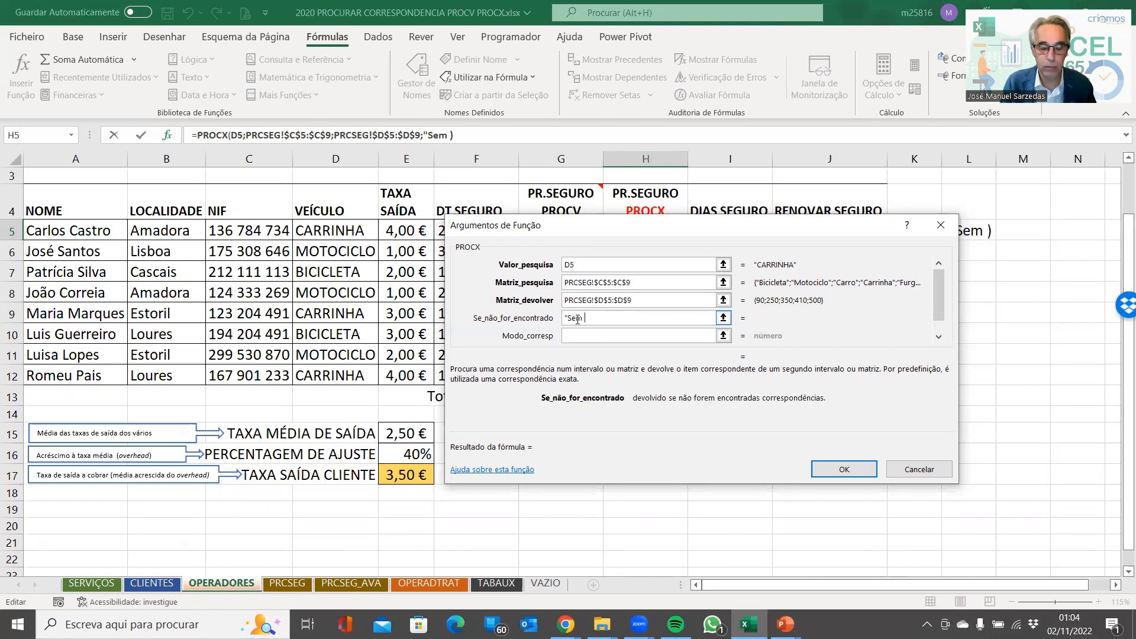
key("BackSpace")
key("BackSpace")
key("BackSpace")
key("BackSpace")
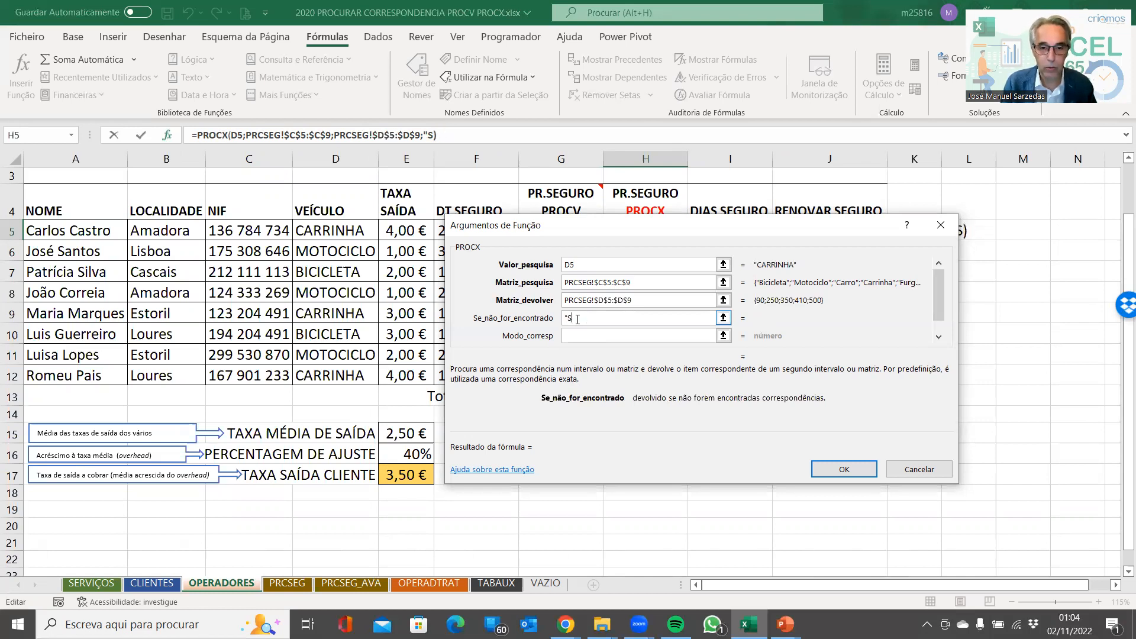
type("Não")
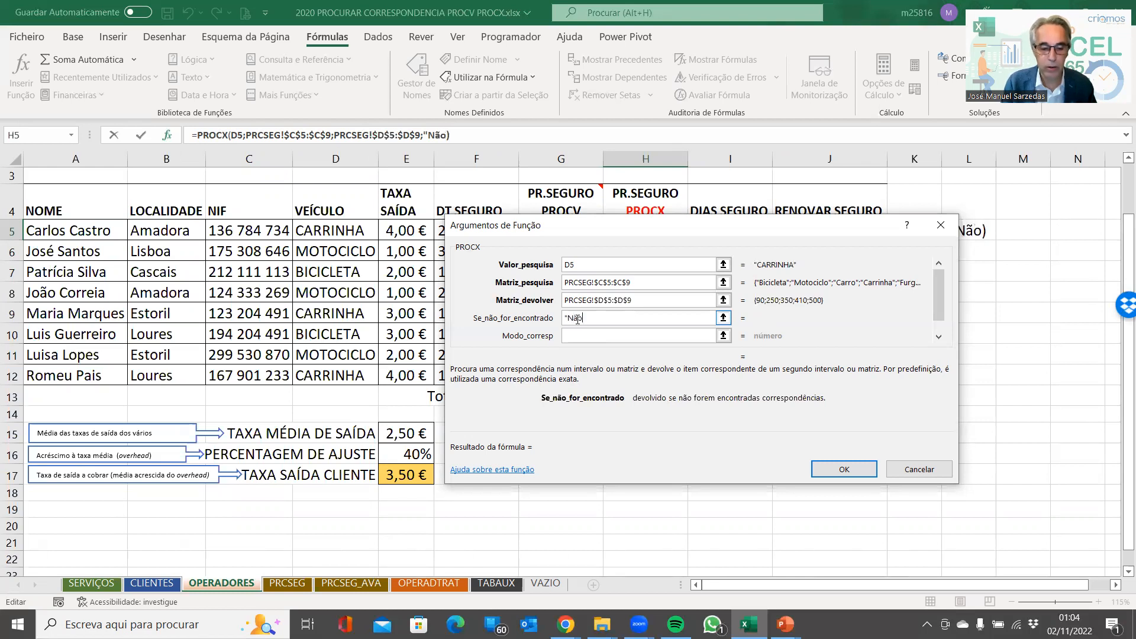
type(" existe\"")
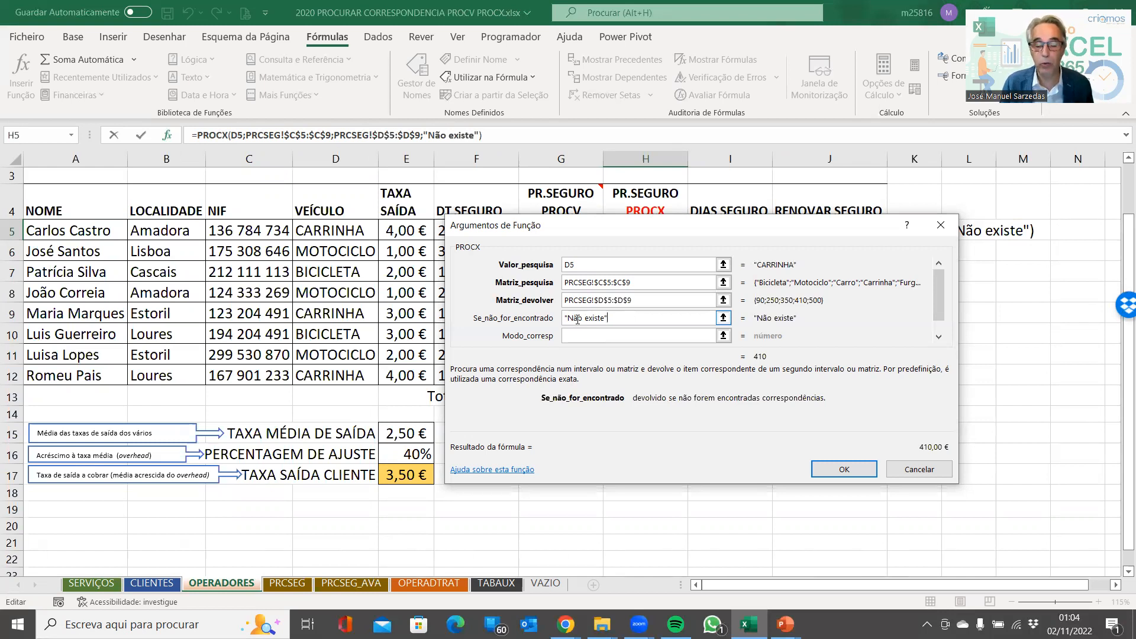
Return to editing the PROCX formula directly in H5 and set modo_corresp to 0 for an exact match
left_click(624, 336)
left_click(624, 336)
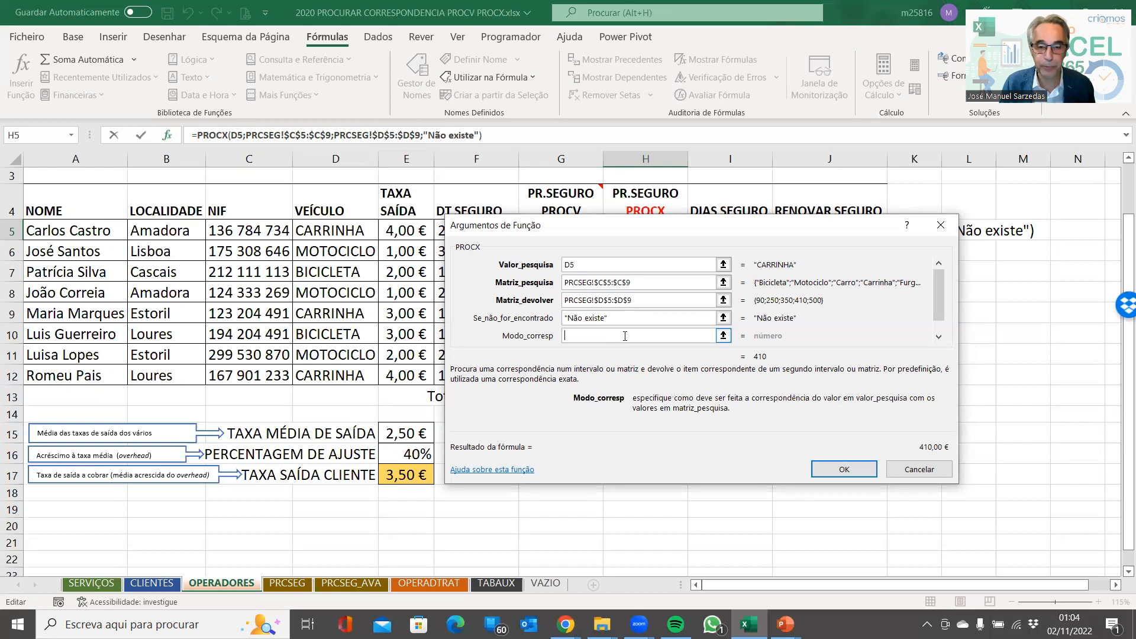
key("Escape")
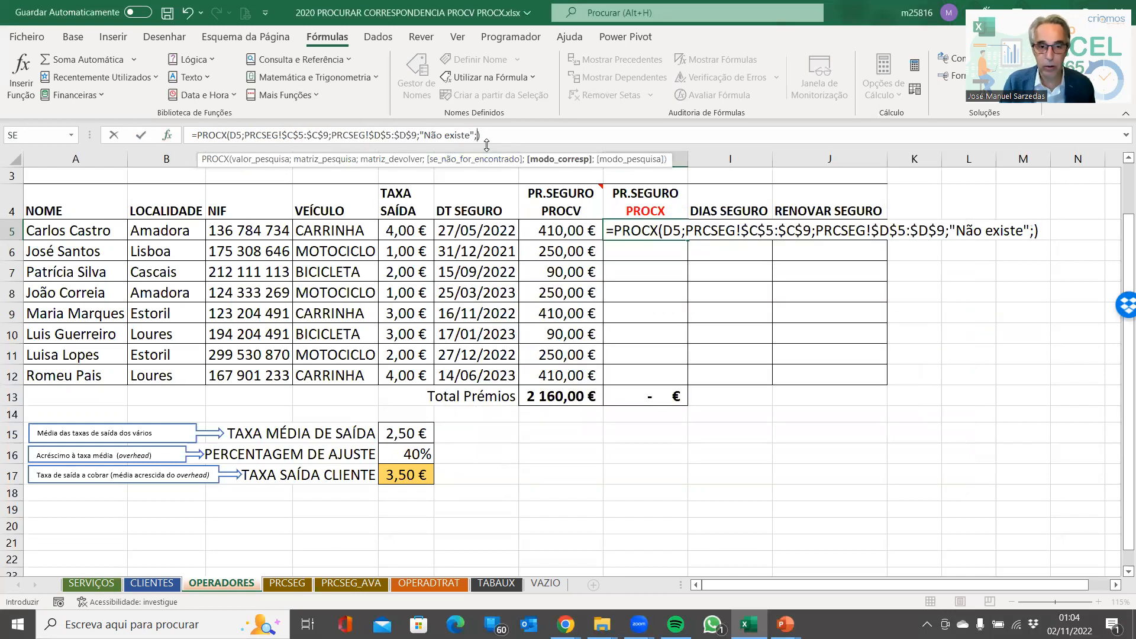
key("BackSpace")
type(";")
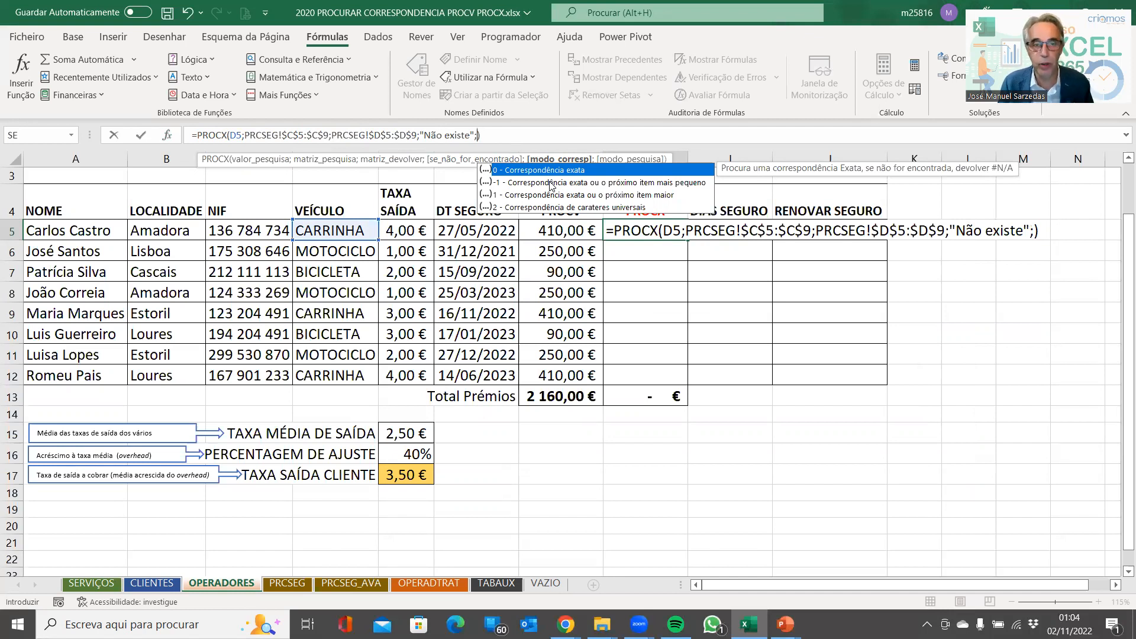
type("0")
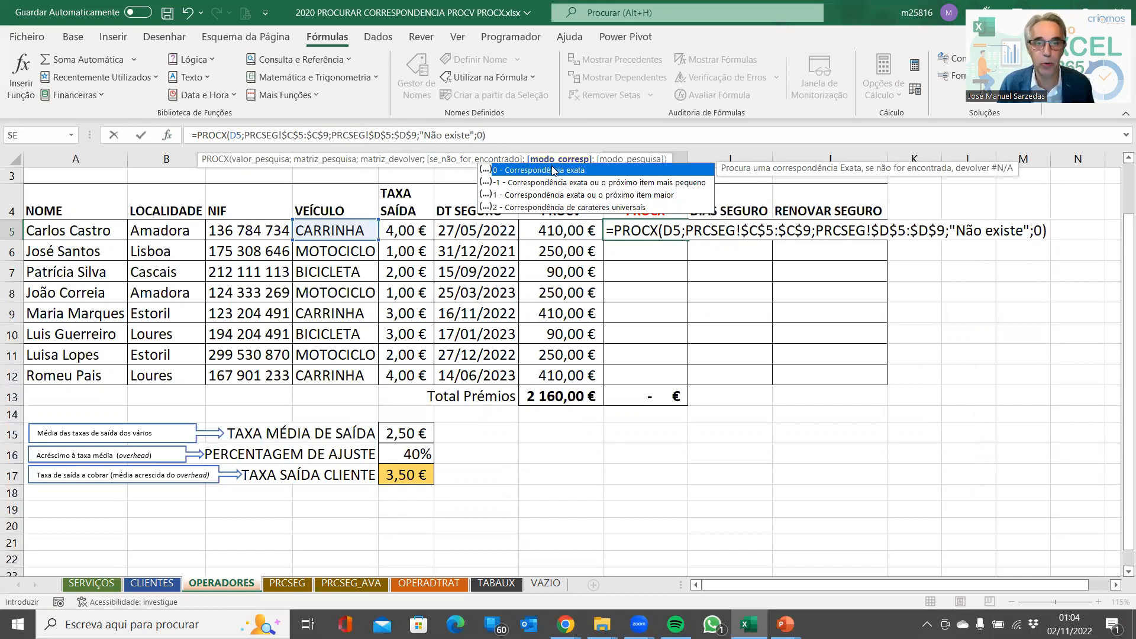
Choose 0, exact match, as modo_corresp, review the arguments and enter the PROCX formula in H5
double_click(551, 172)
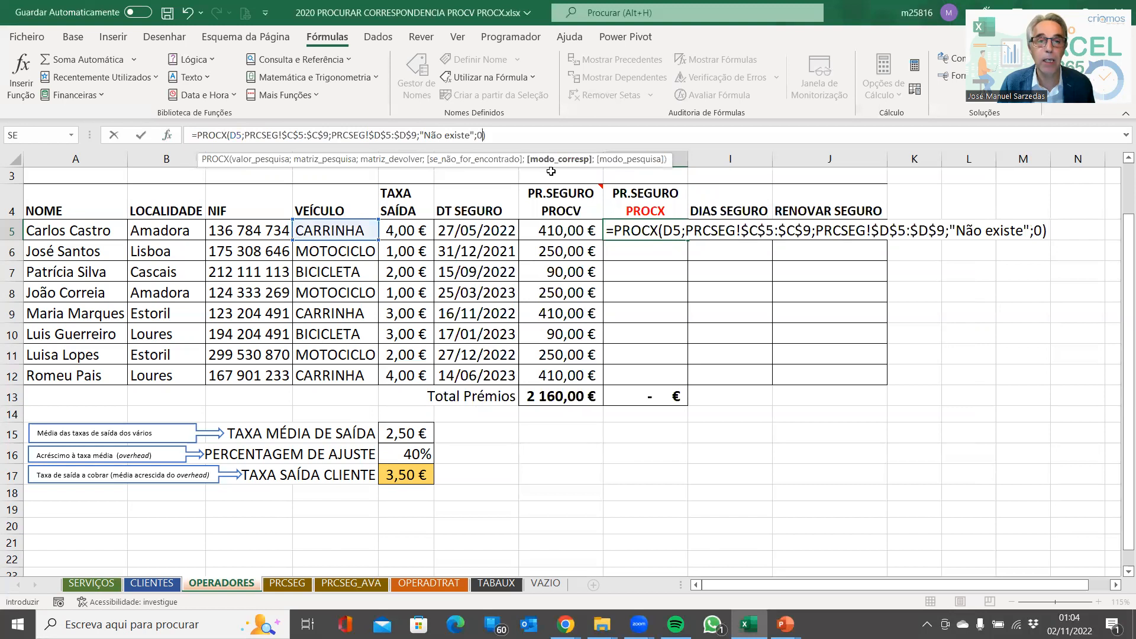
left_click(169, 135)
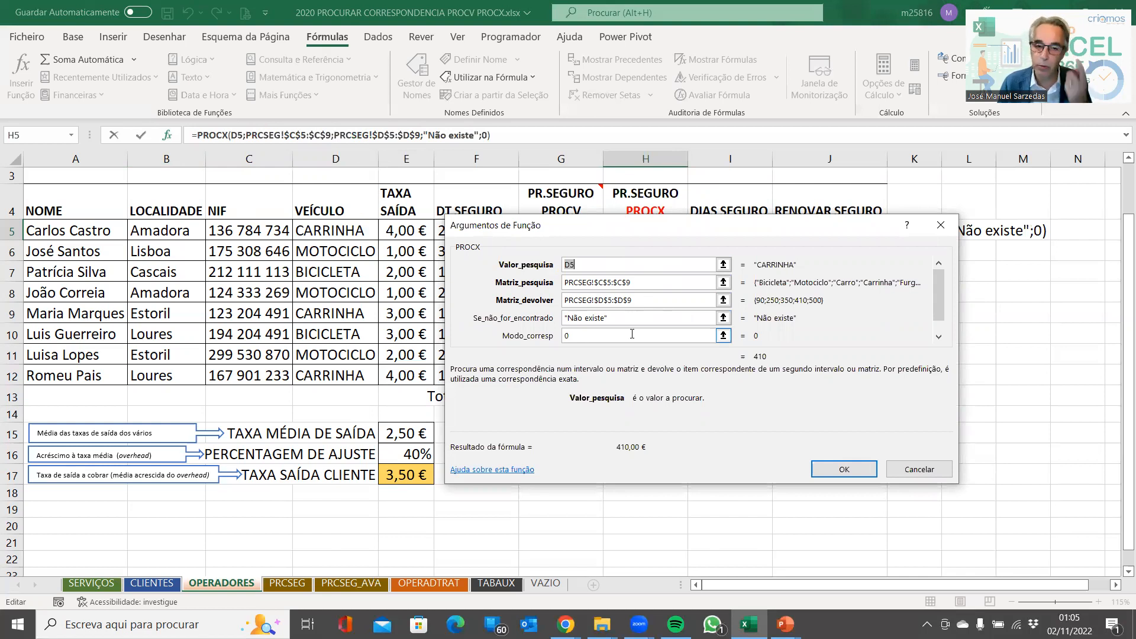
left_click(843, 469)
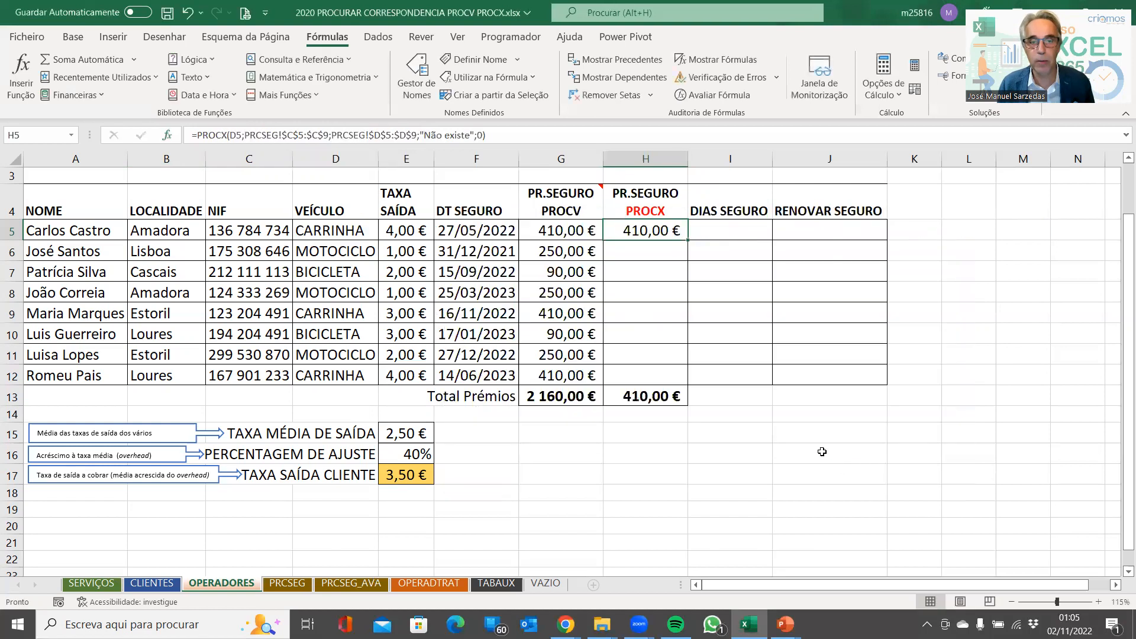
Fill the PROCX formula from H5 down to H12 and compare the PROCV and PROCX formulas in G9 and H9
left_click(681, 236)
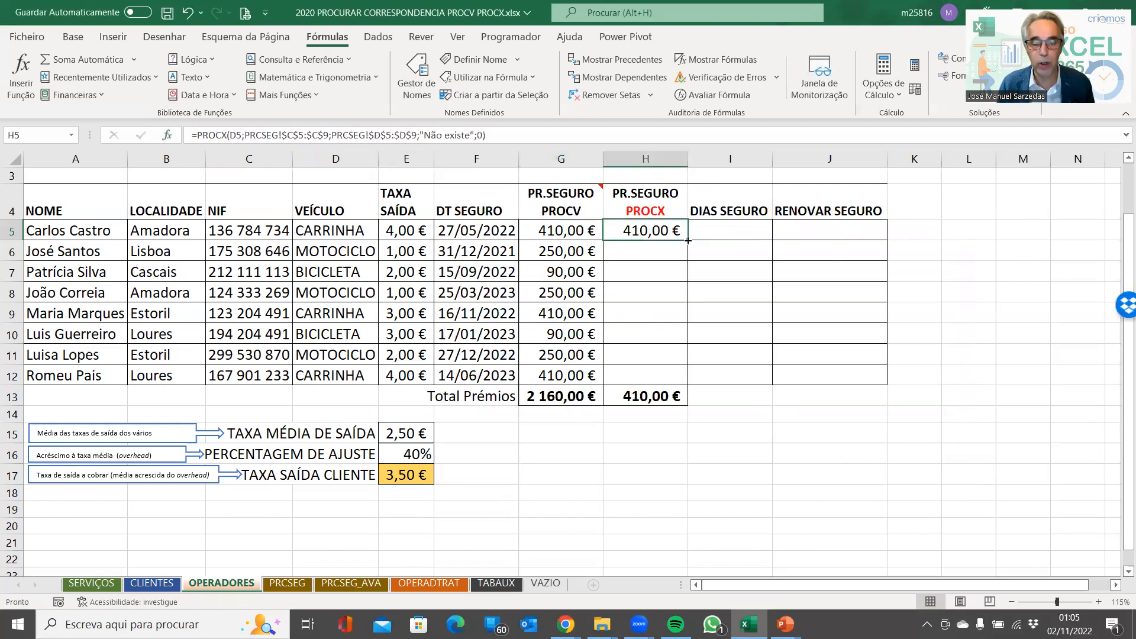
double_click(689, 241)
left_click(650, 311)
left_click(554, 318)
left_click(643, 309)
left_click(559, 313)
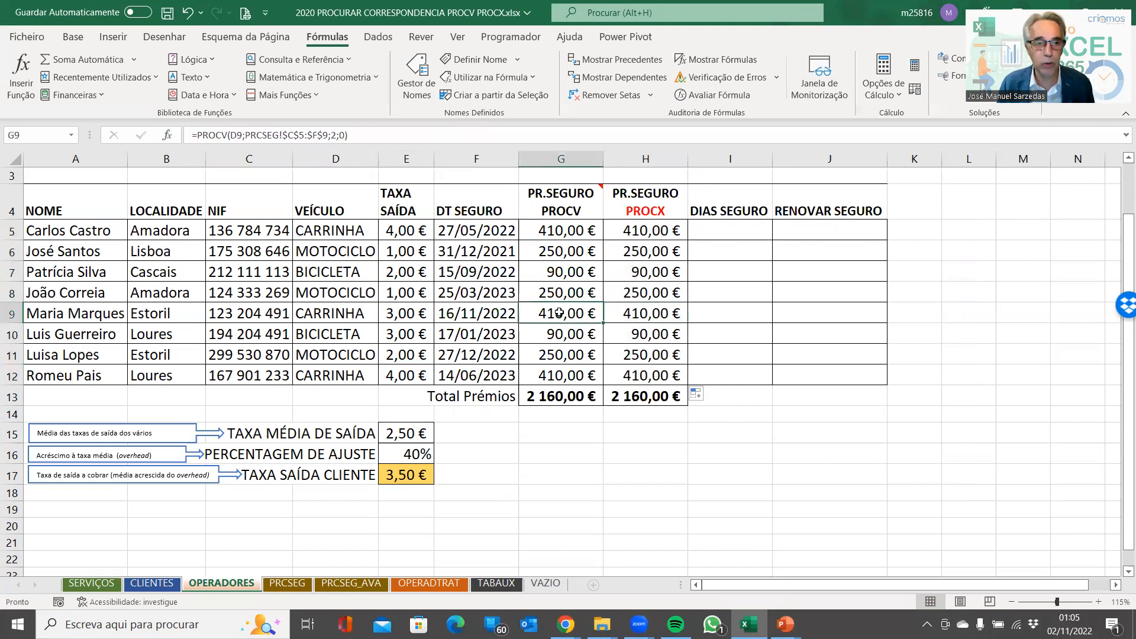
left_click(622, 312)
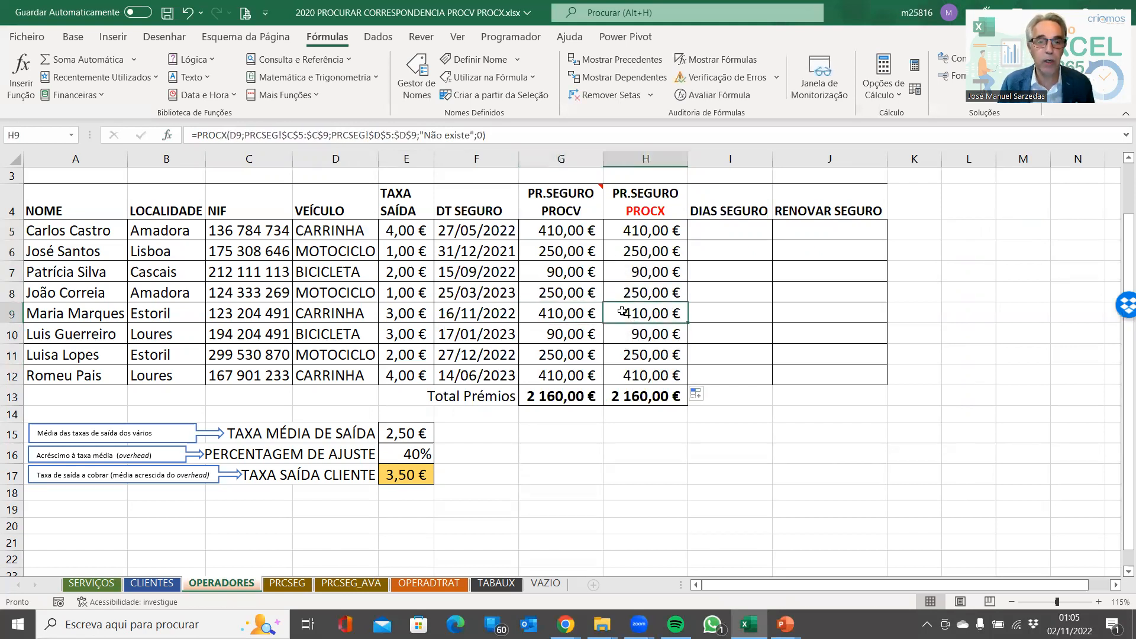
left_click(561, 322)
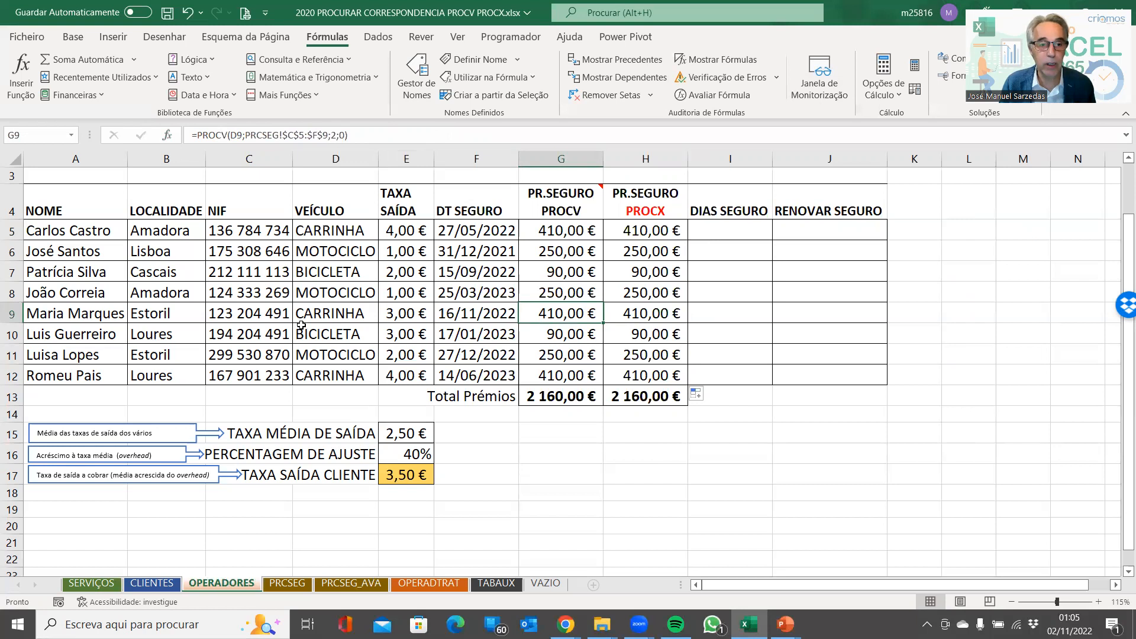
Change the vehicle in D9 to TRICICLO, which is not in the premium table
left_click(319, 314)
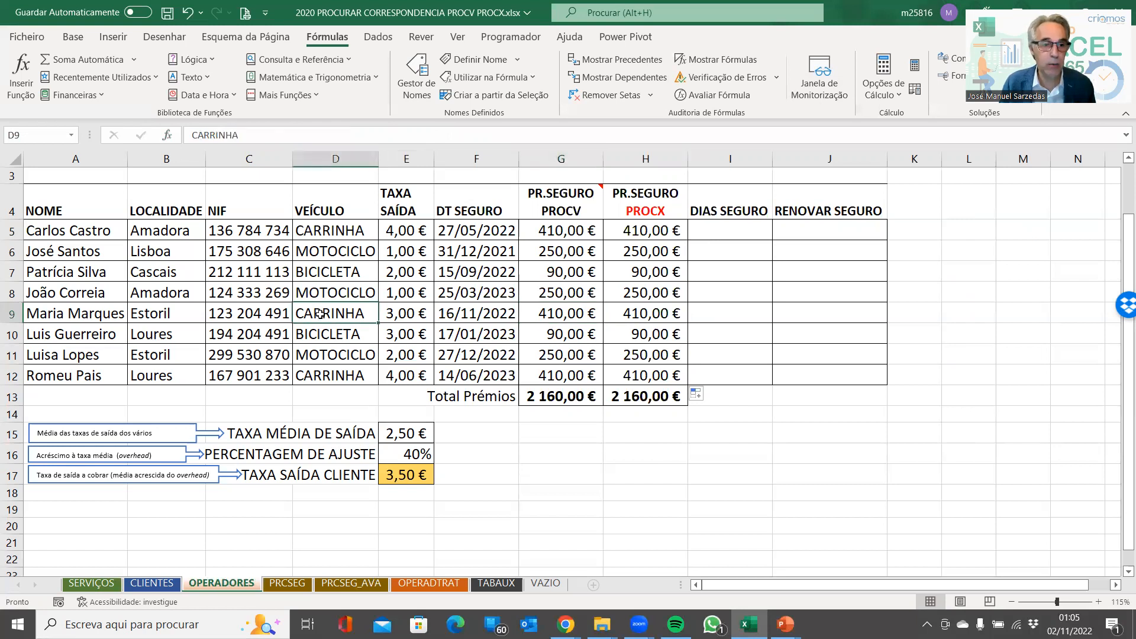
type("TRICI")
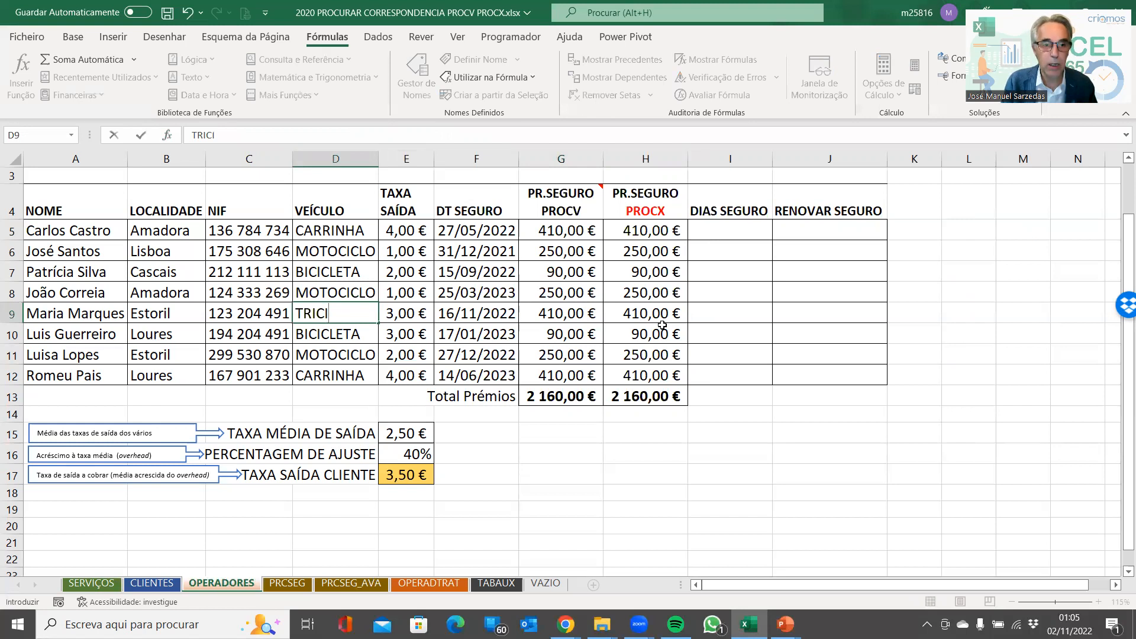
type("CLO")
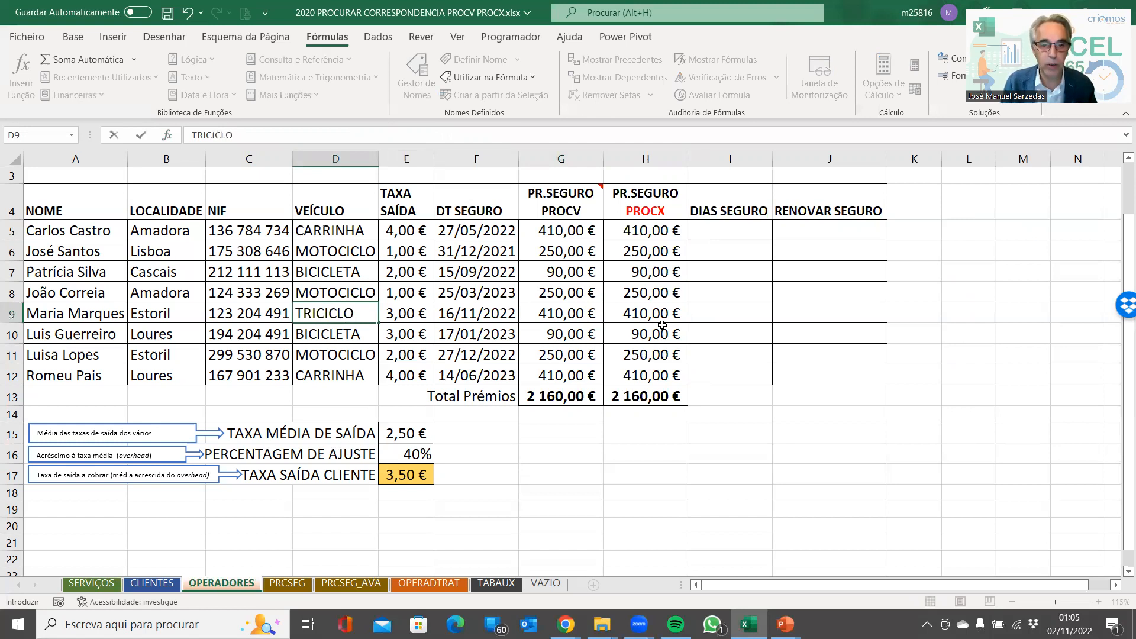
key("Tab")
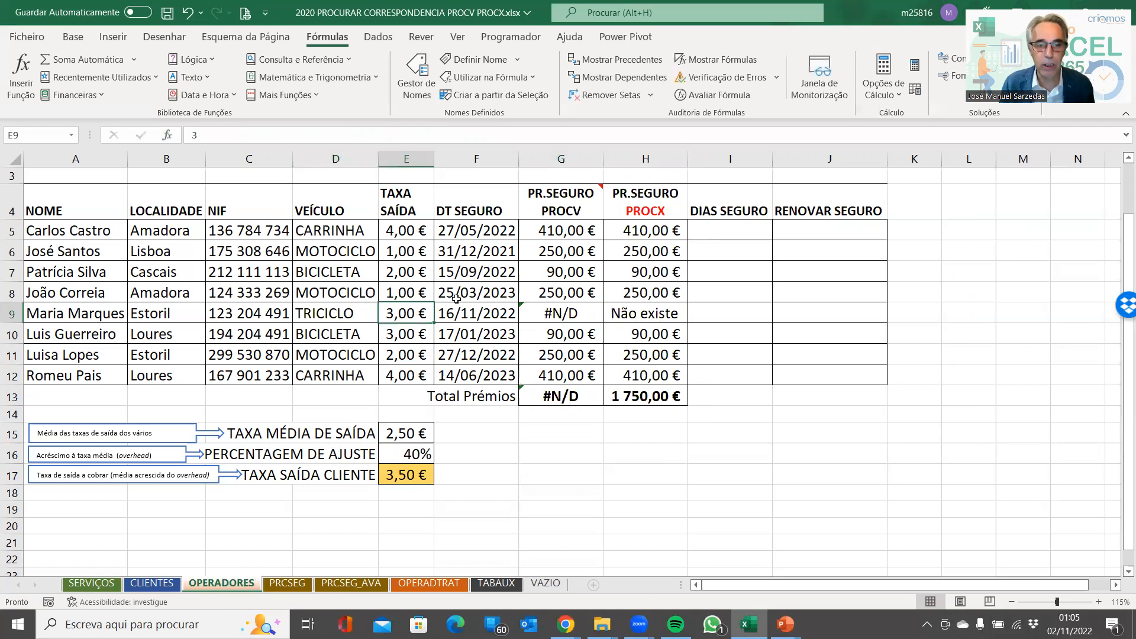
Compare how PROCV and PROCX handle the unlisted vehicle in row 9, the totals in G13 and H13, and the formulas in G5 and H5
left_click(555, 314)
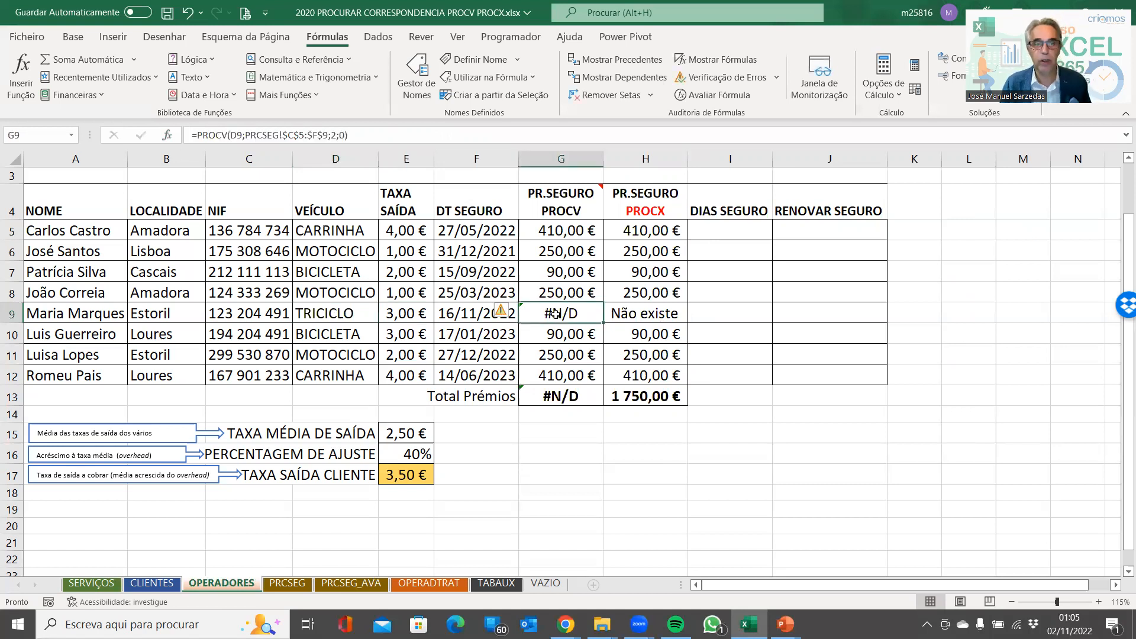
left_click(632, 314)
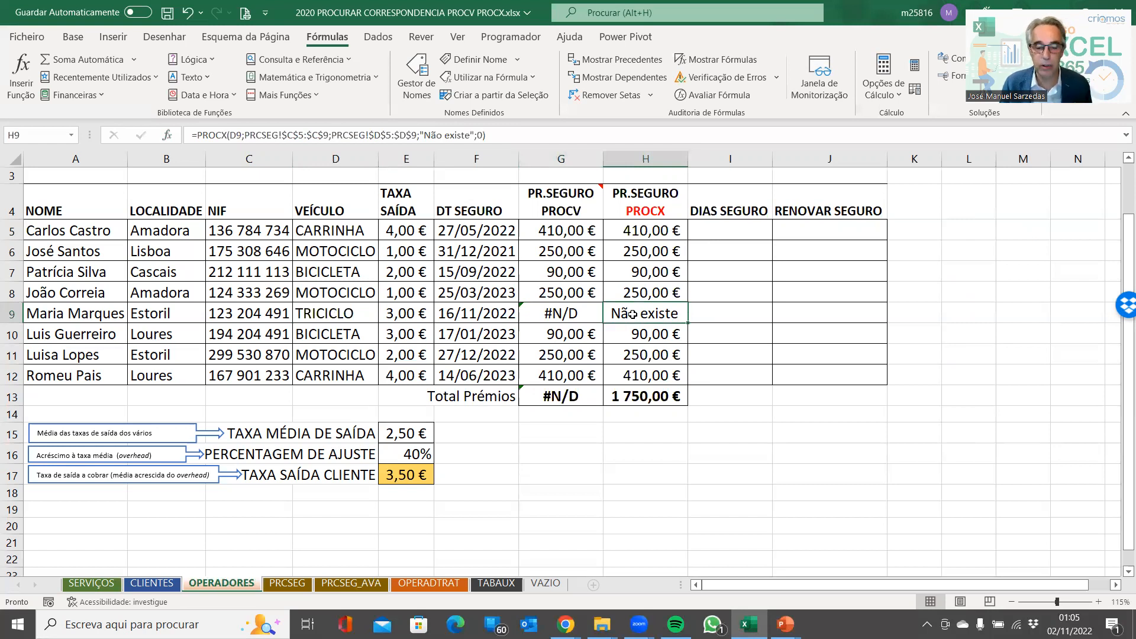
left_click(559, 394)
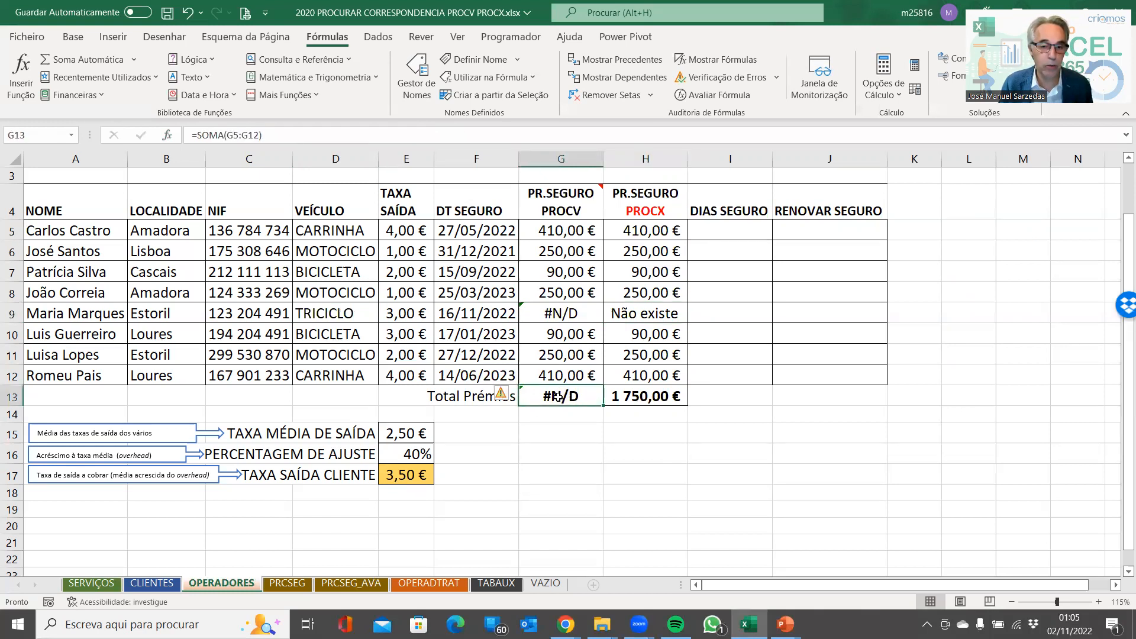
left_click(654, 398)
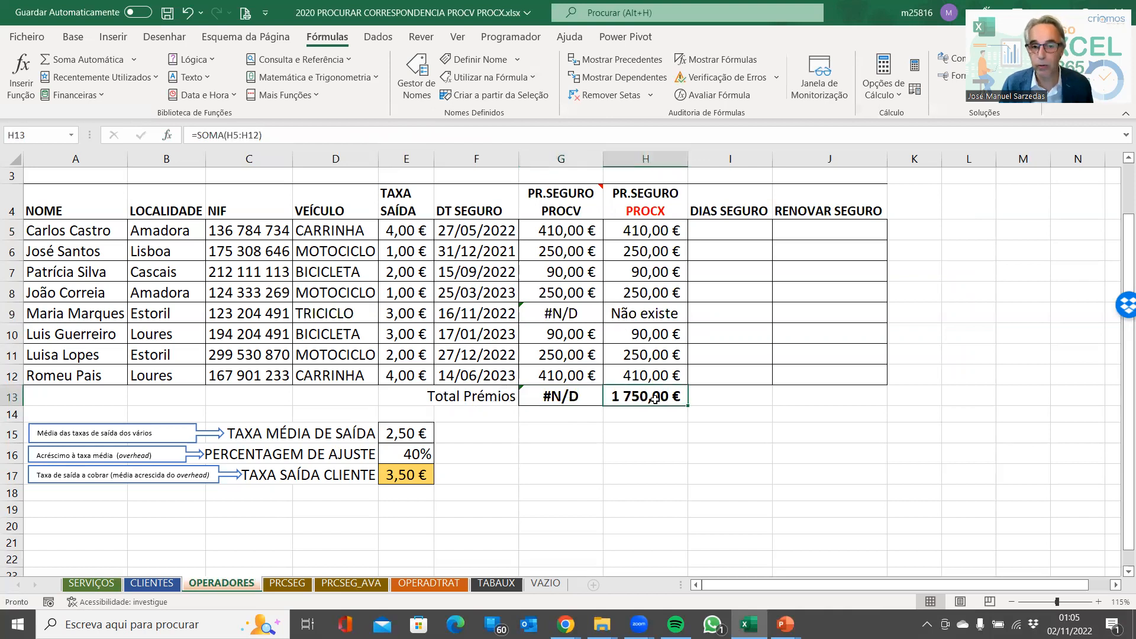
left_click(655, 313)
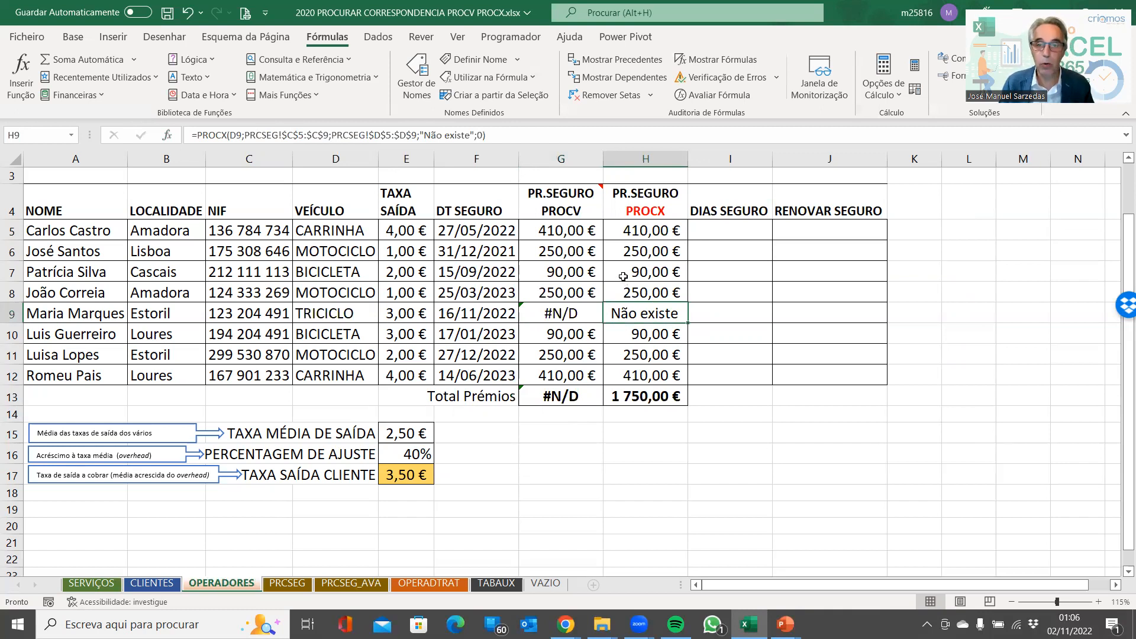
left_click(578, 227)
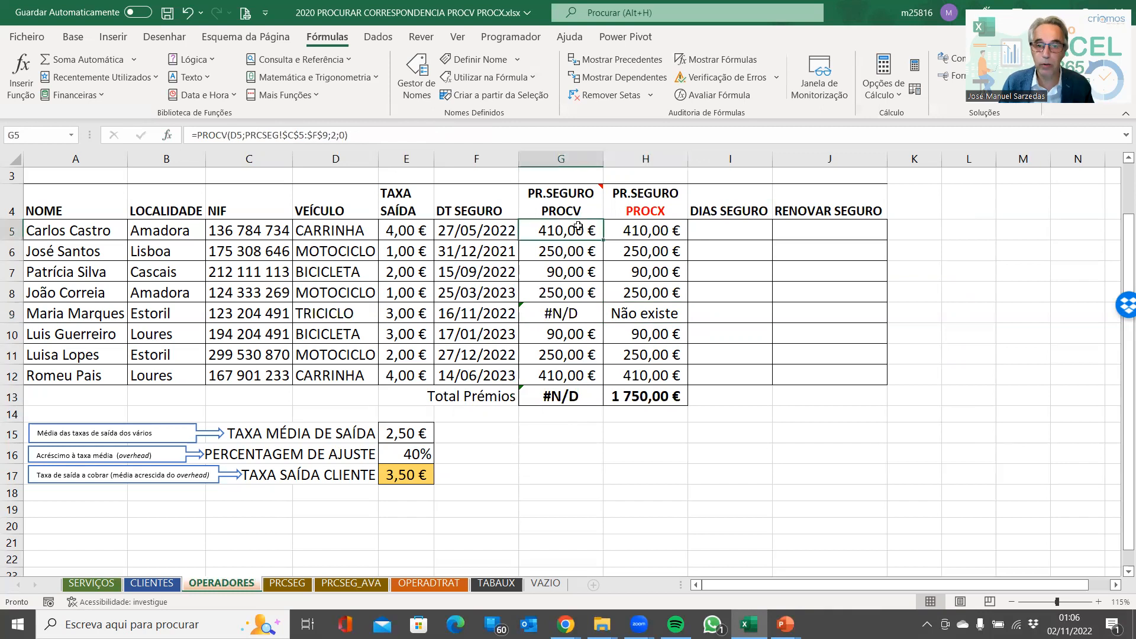
left_click(642, 225)
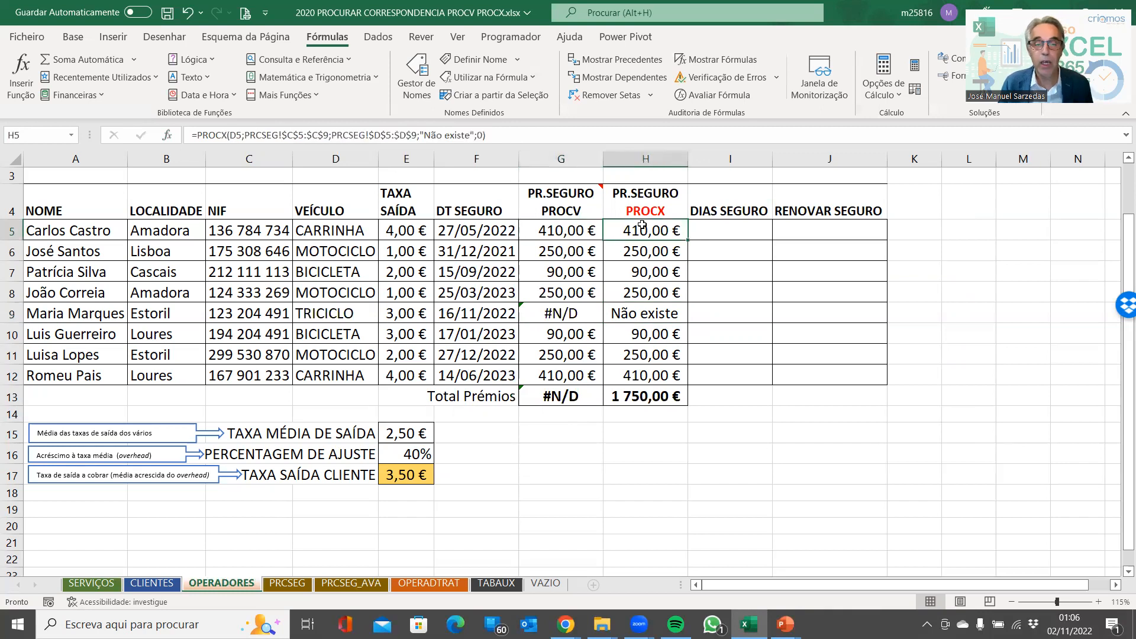
On the PRCSEG_AVA sheet, examine the premium table C5:F9, the combined PROCX formula in I7 and the row lookup formula in C13
left_click(349, 584)
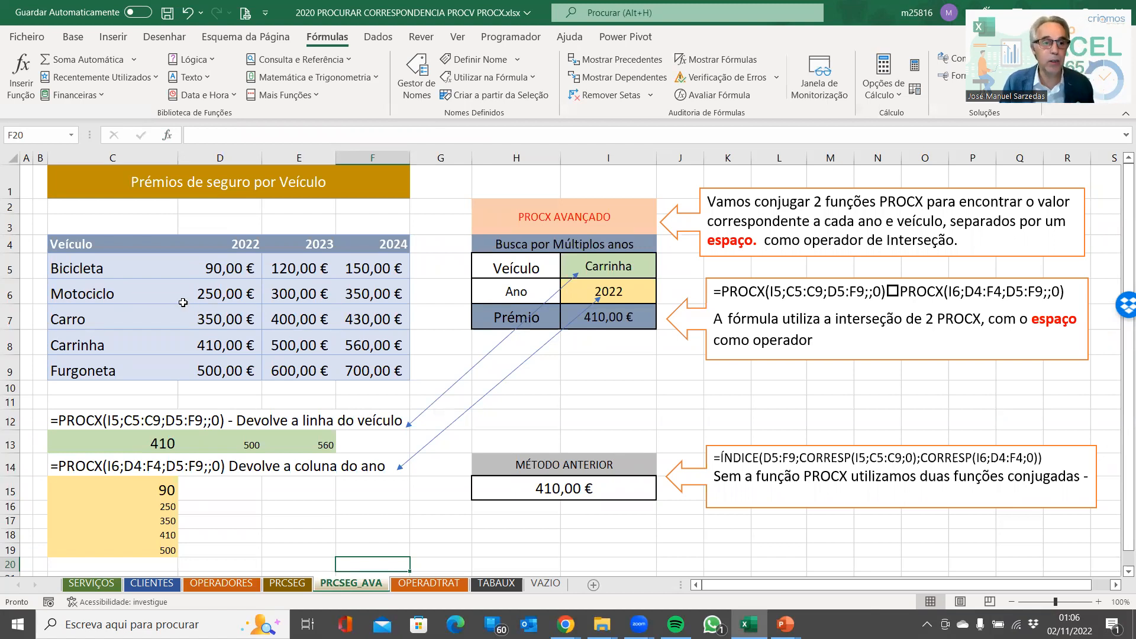
left_click_drag(135, 268, 363, 368)
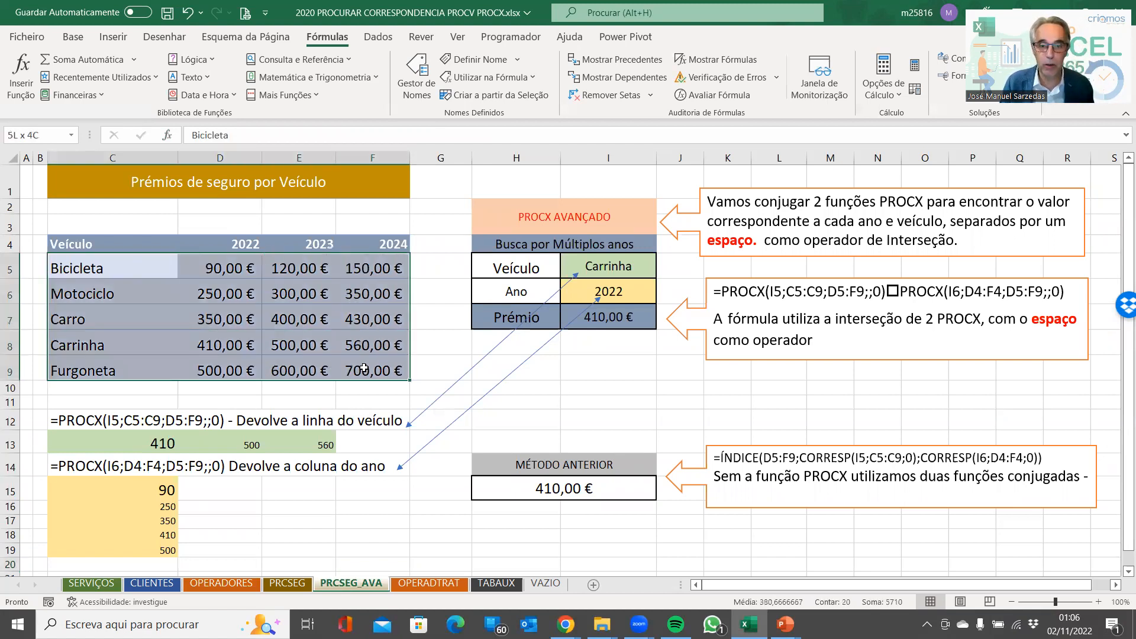
left_click(203, 272)
left_click(136, 260)
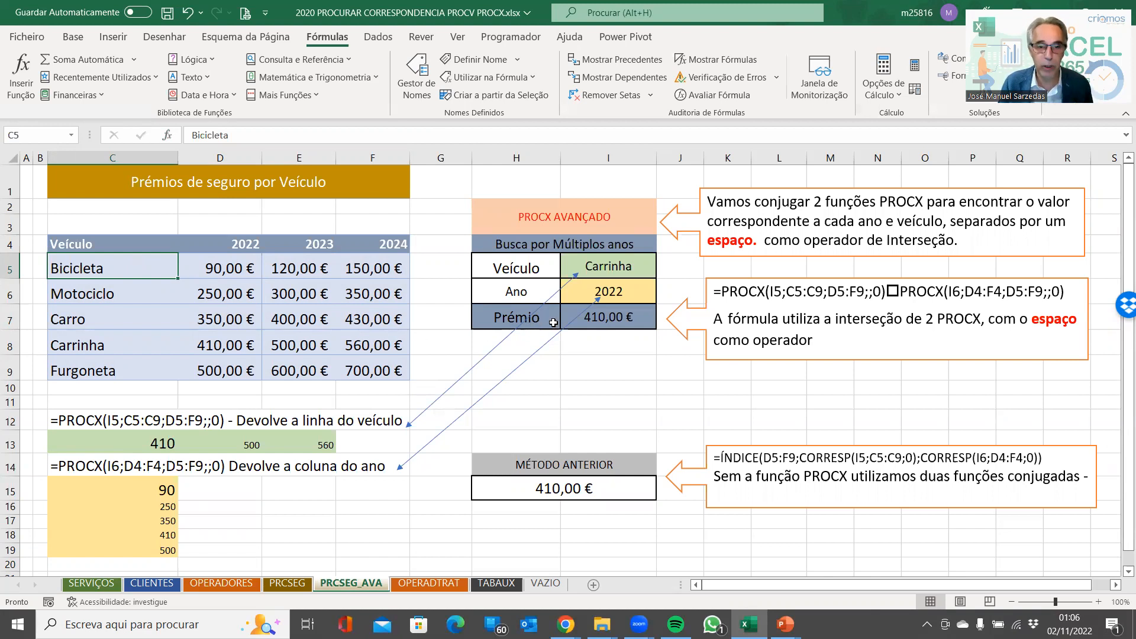
left_click(618, 318)
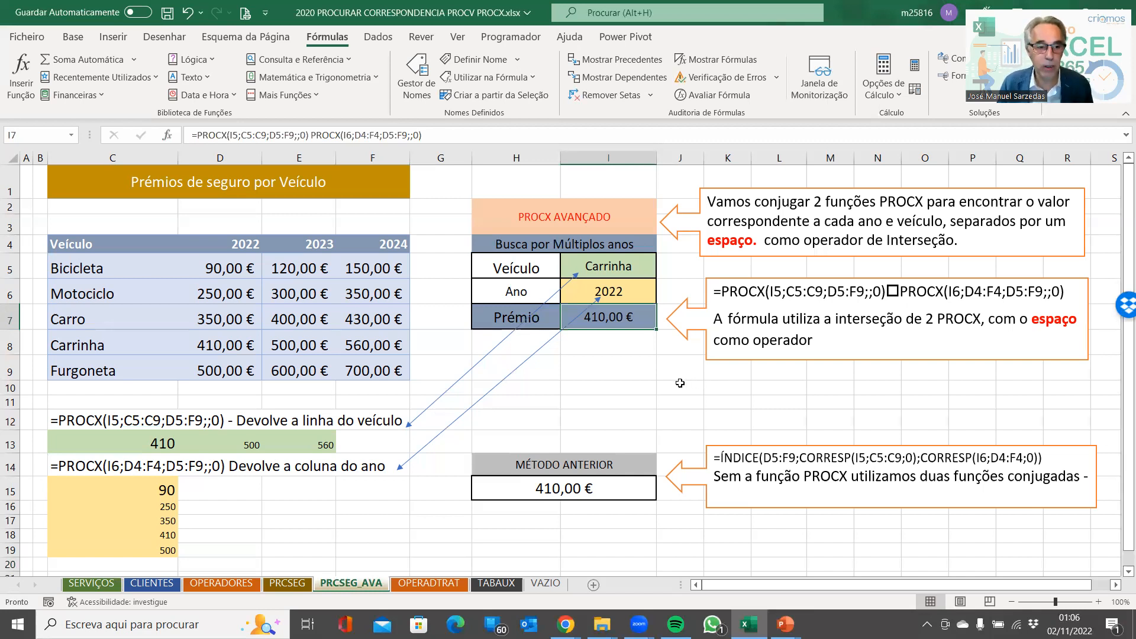
left_click(152, 442)
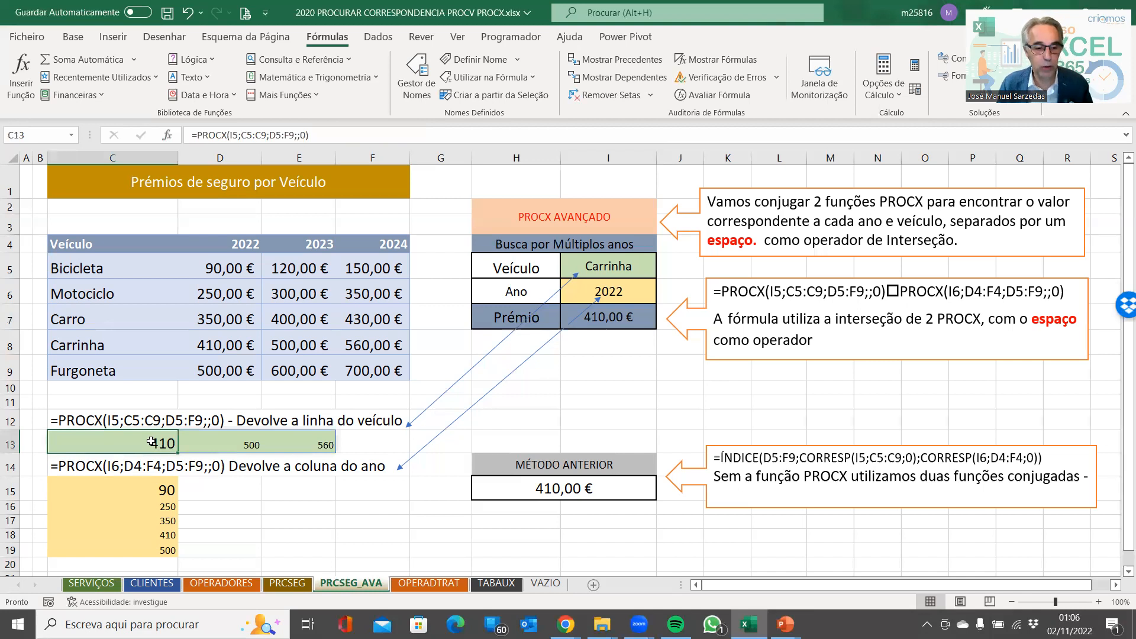
key("F2")
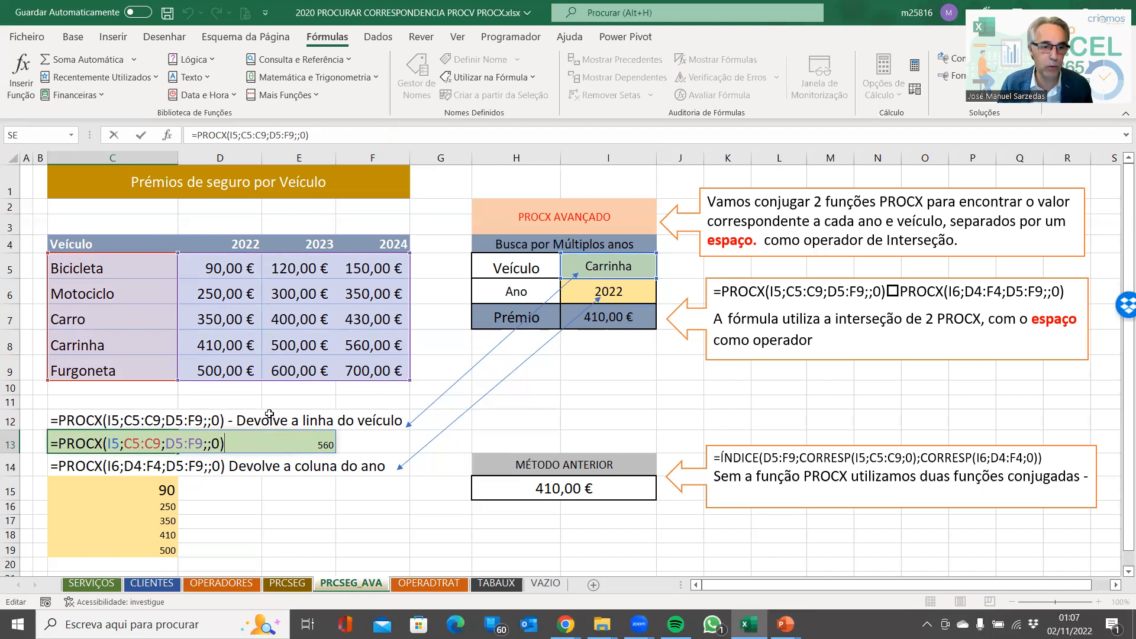
left_click(167, 135)
left_click(596, 283)
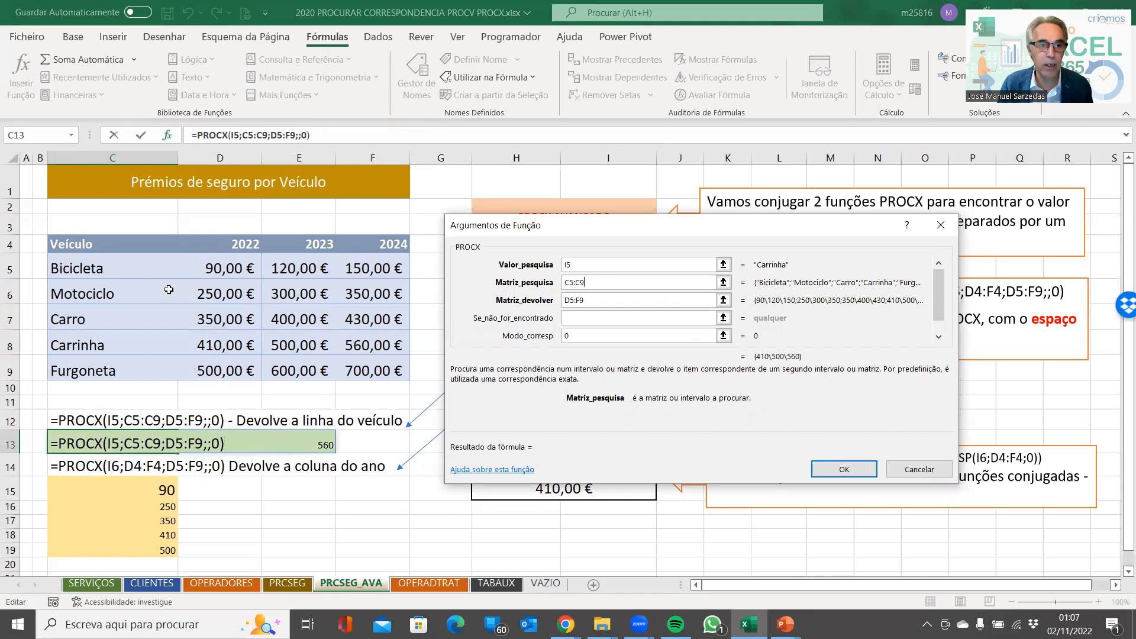
type("+")
left_click(136, 263)
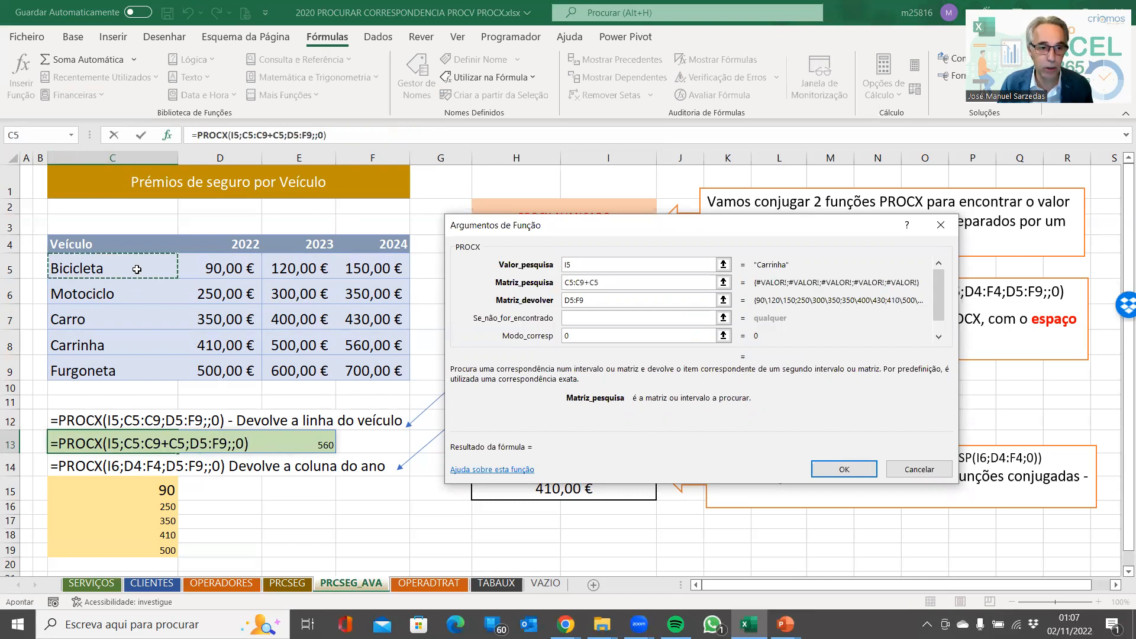
left_click_drag(136, 266, 126, 368)
key("Return")
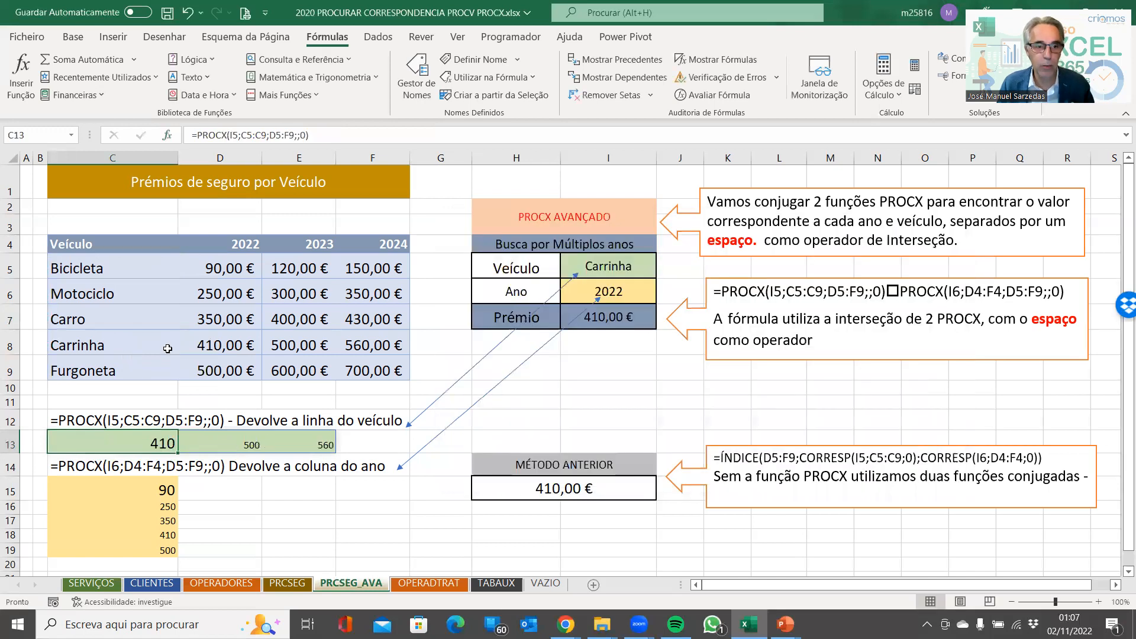
Review the PROCX arguments in C13, from the return range D5:F9 to the not-found value and match mode
key("F2")
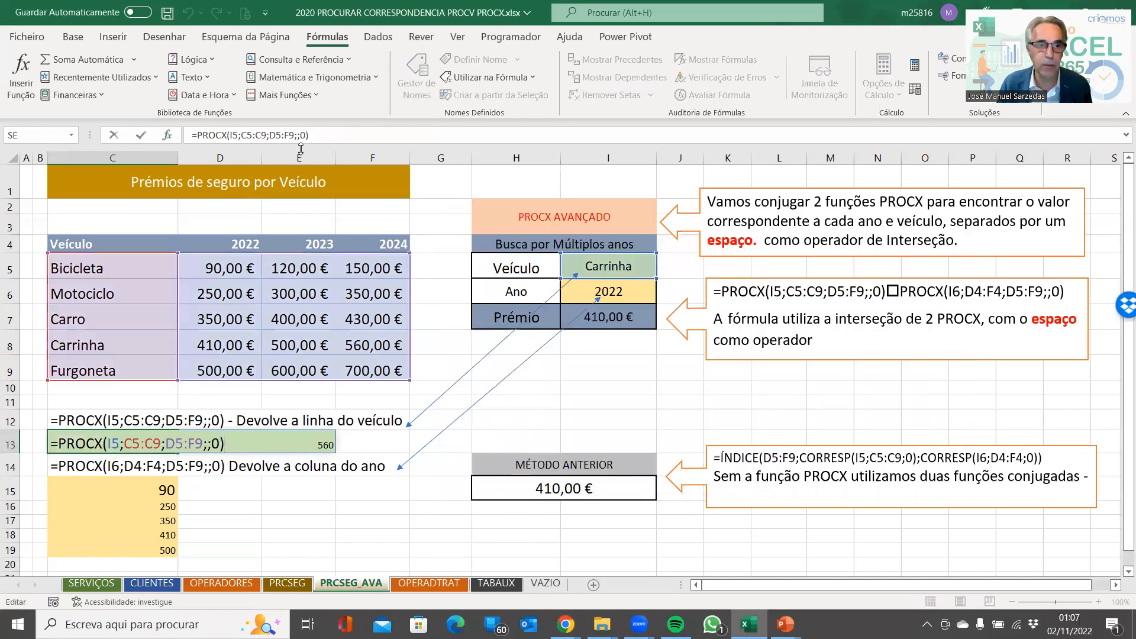
left_click(167, 135)
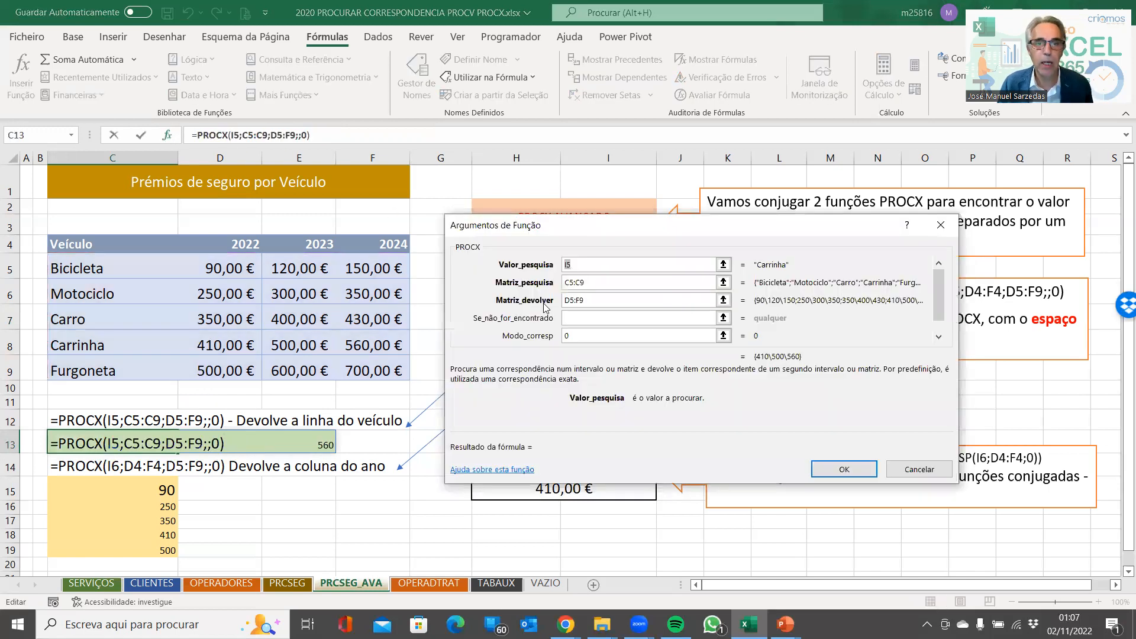
left_click(603, 300)
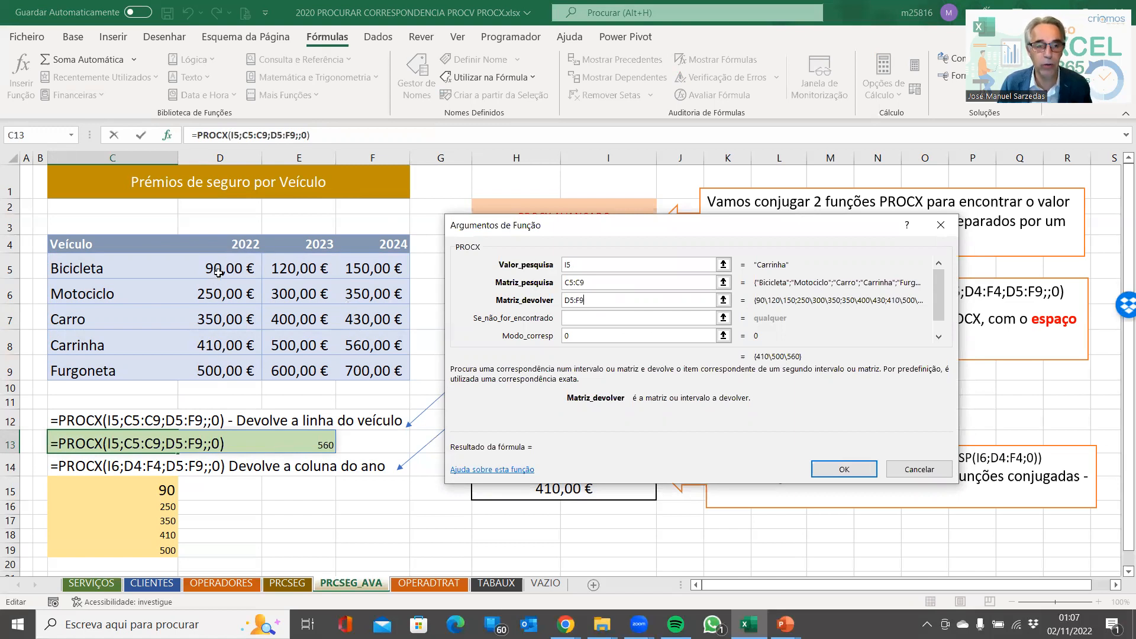
left_click(632, 317)
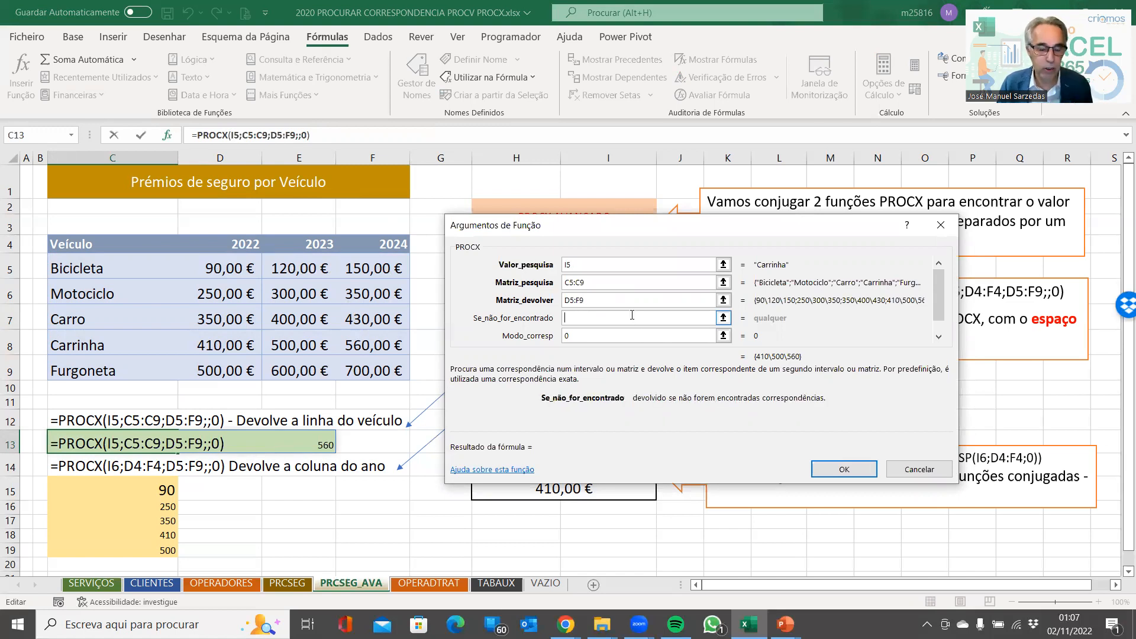
left_click(607, 334)
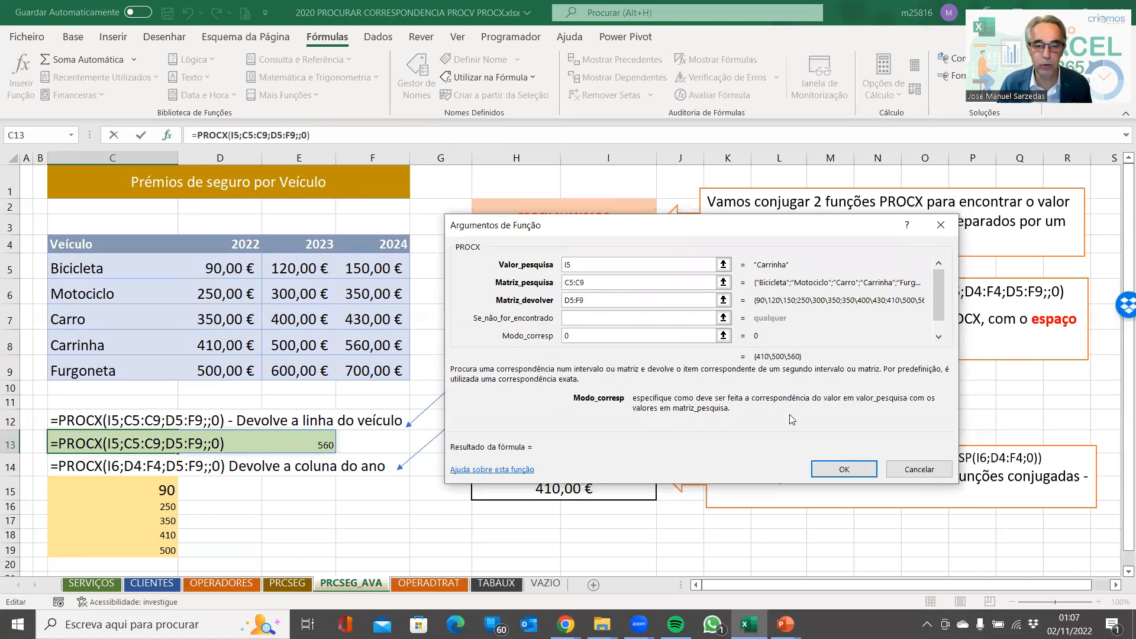
left_click(831, 469)
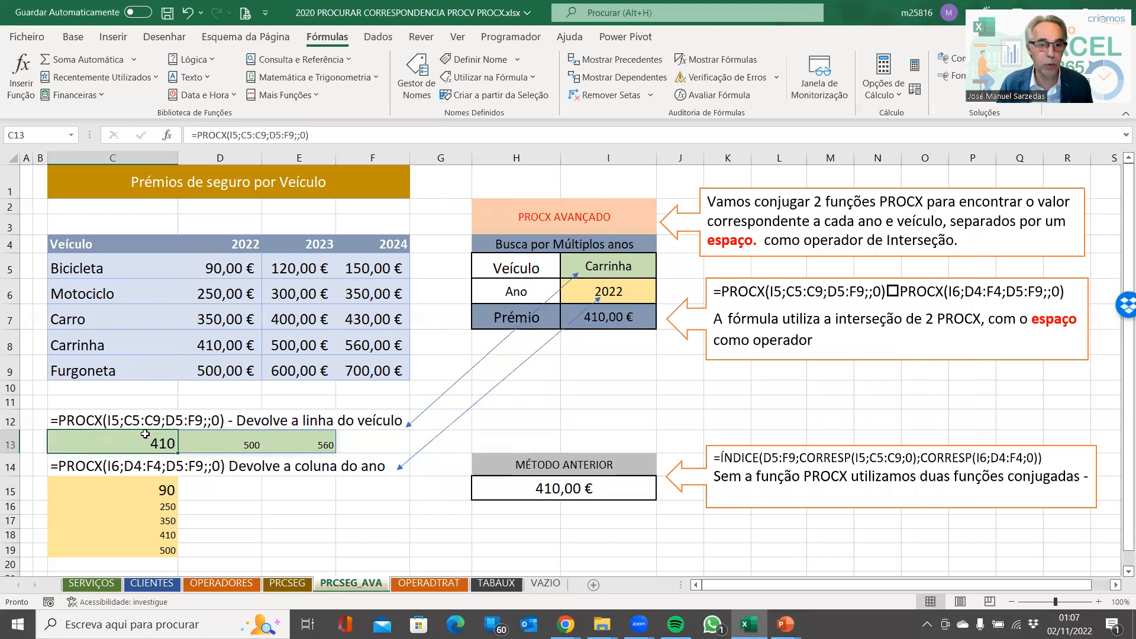
Set the searched vehicle in I5 to Carro
left_click(594, 266)
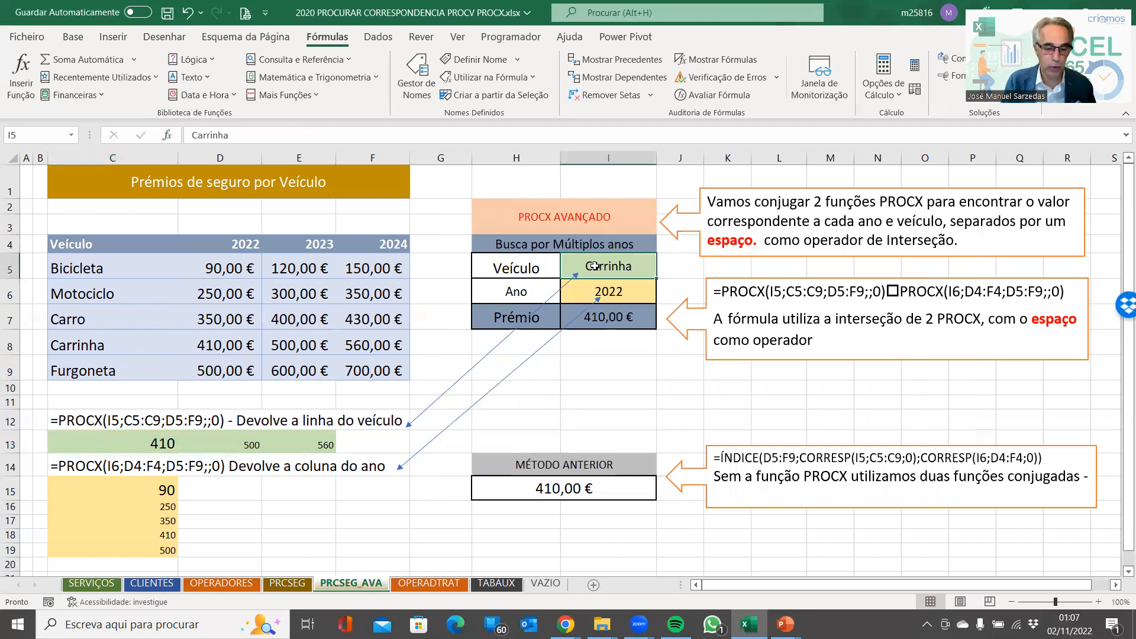
type("Carro")
key("Return")
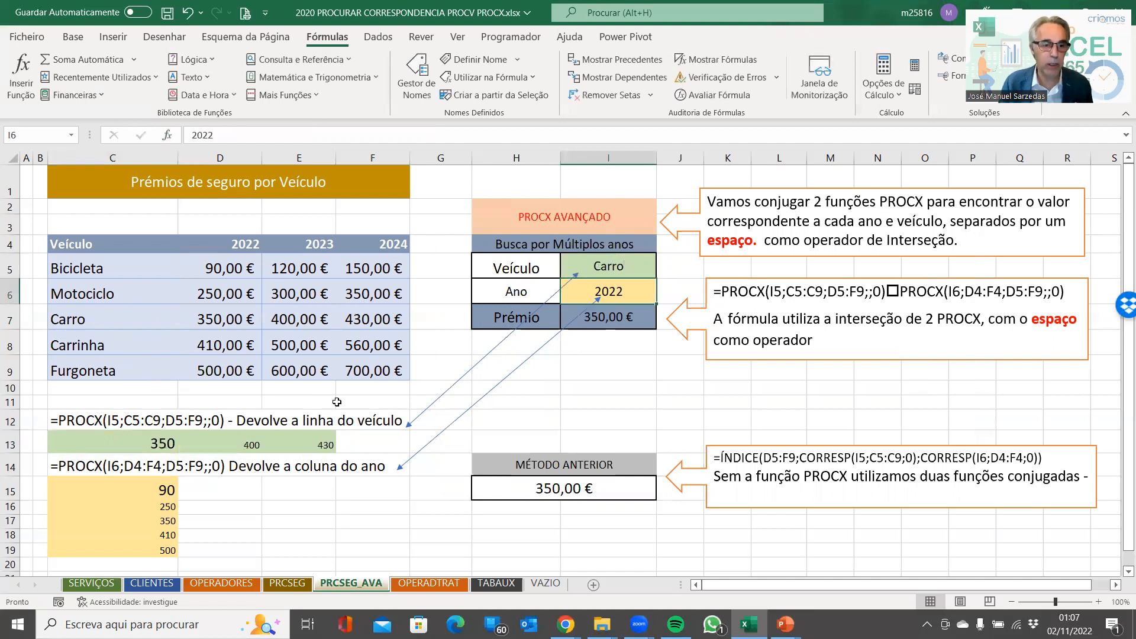
Compare the spilled vehicle row results in C13:E13 with the Carro premiums in D7:F7
left_click(158, 444)
left_click(252, 444)
left_click(308, 443)
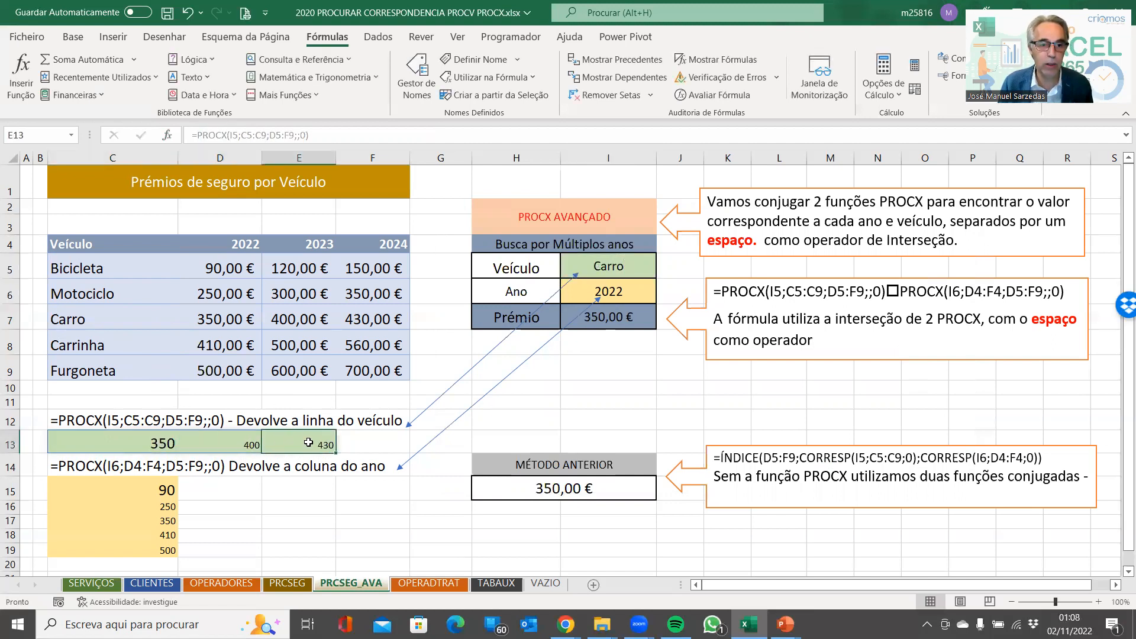
left_click_drag(217, 317, 365, 316)
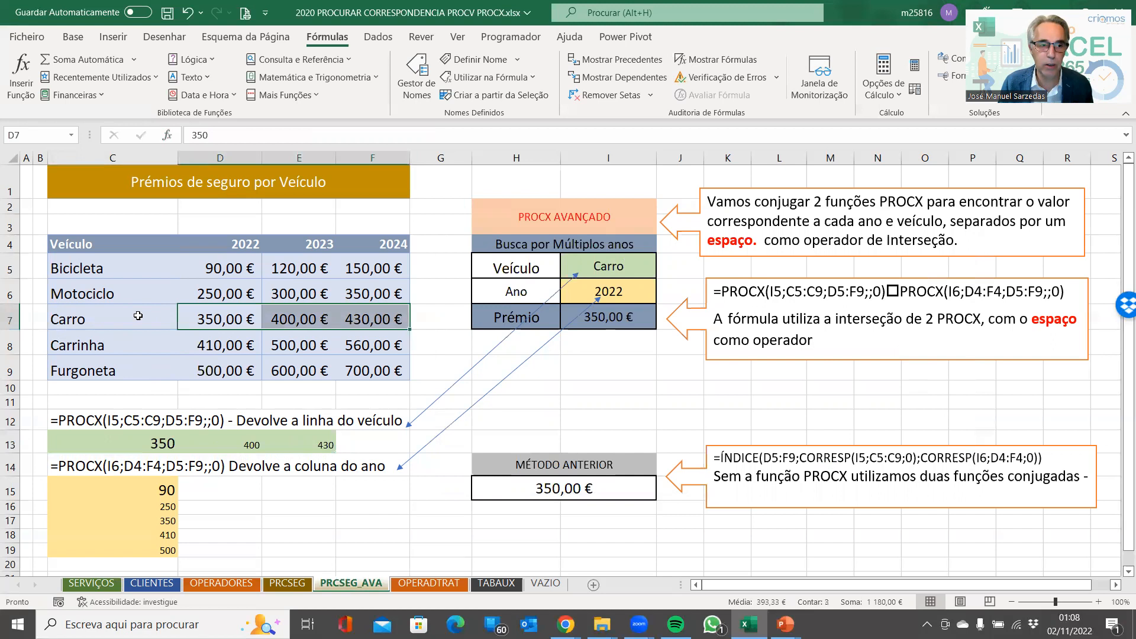
left_click(144, 437)
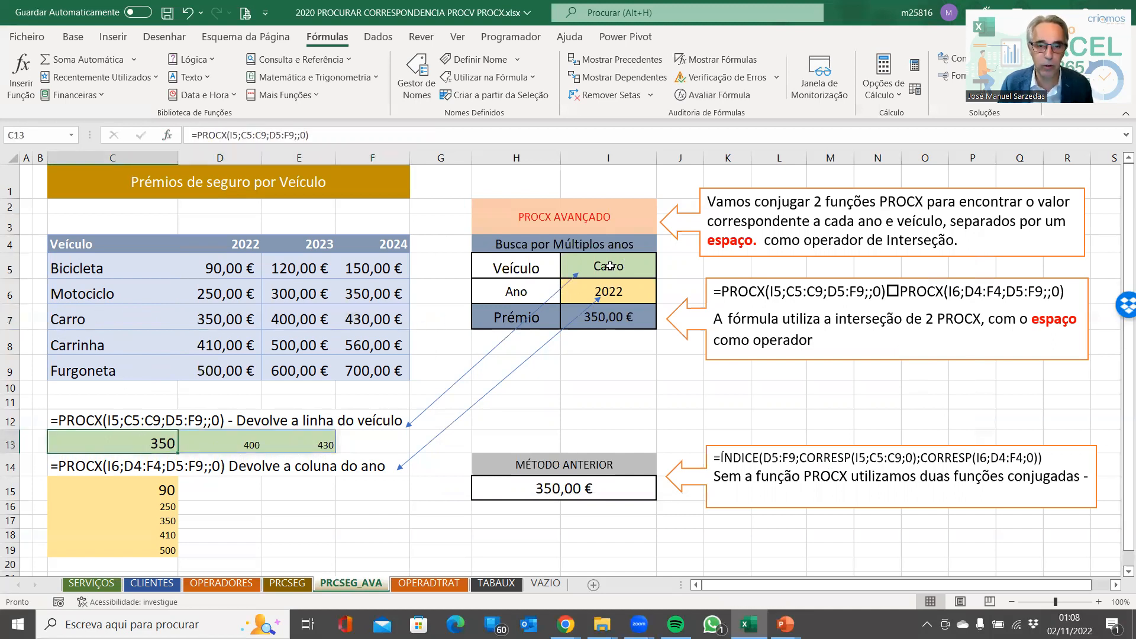
Review the PROCX arguments in C15, from the searched year in I6 to the header range D4:F4, and its results below
left_click(71, 466)
left_click(83, 480)
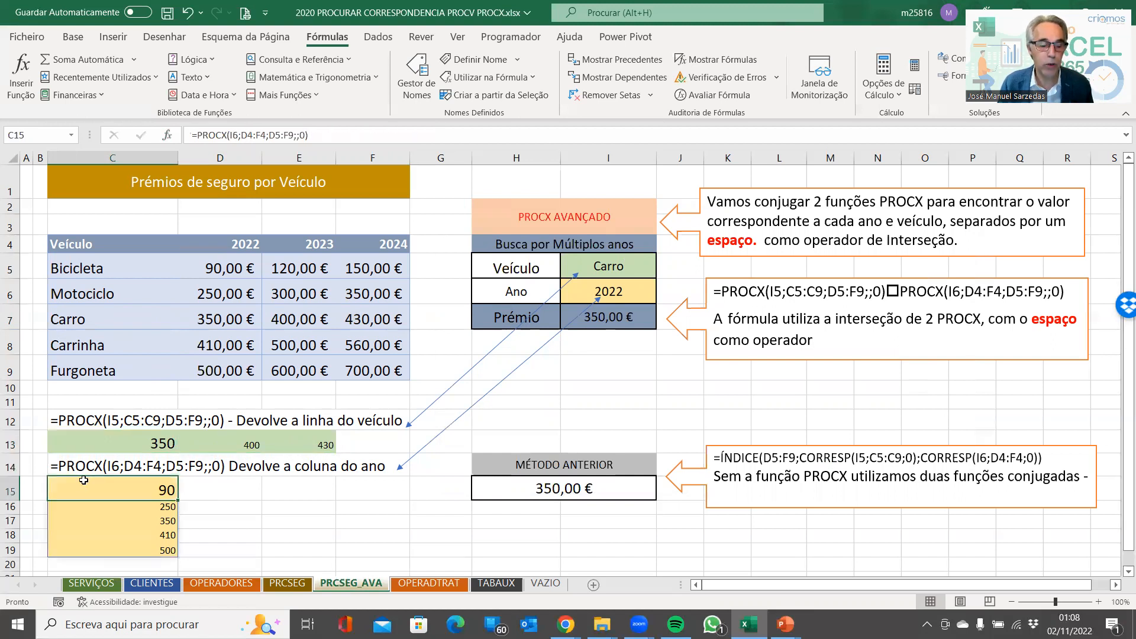
double_click(84, 480)
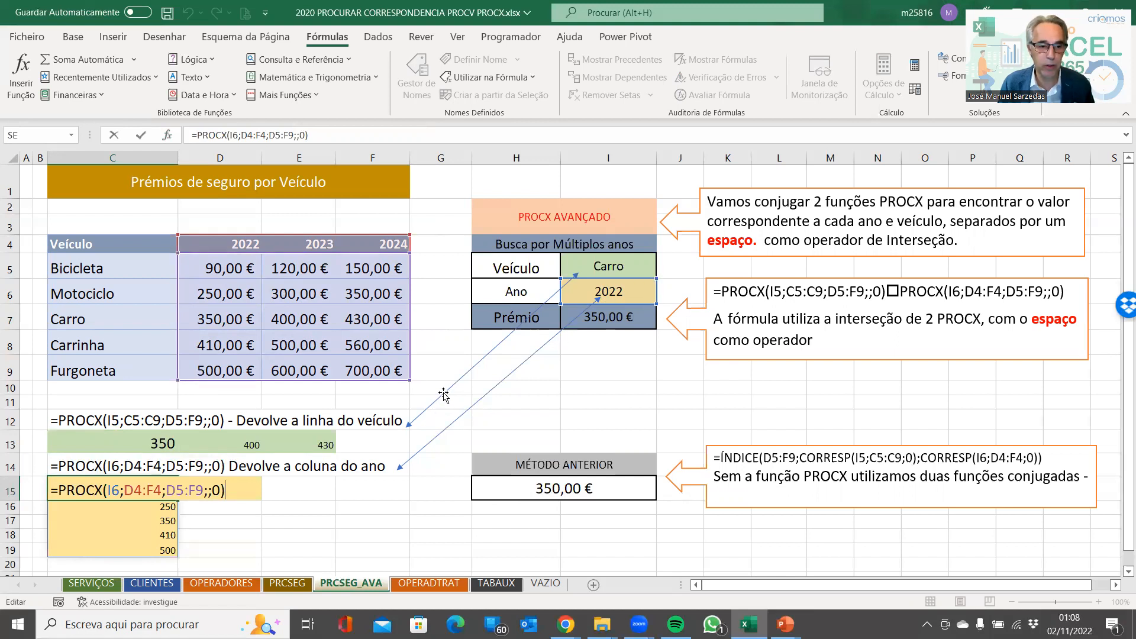
left_click(606, 300)
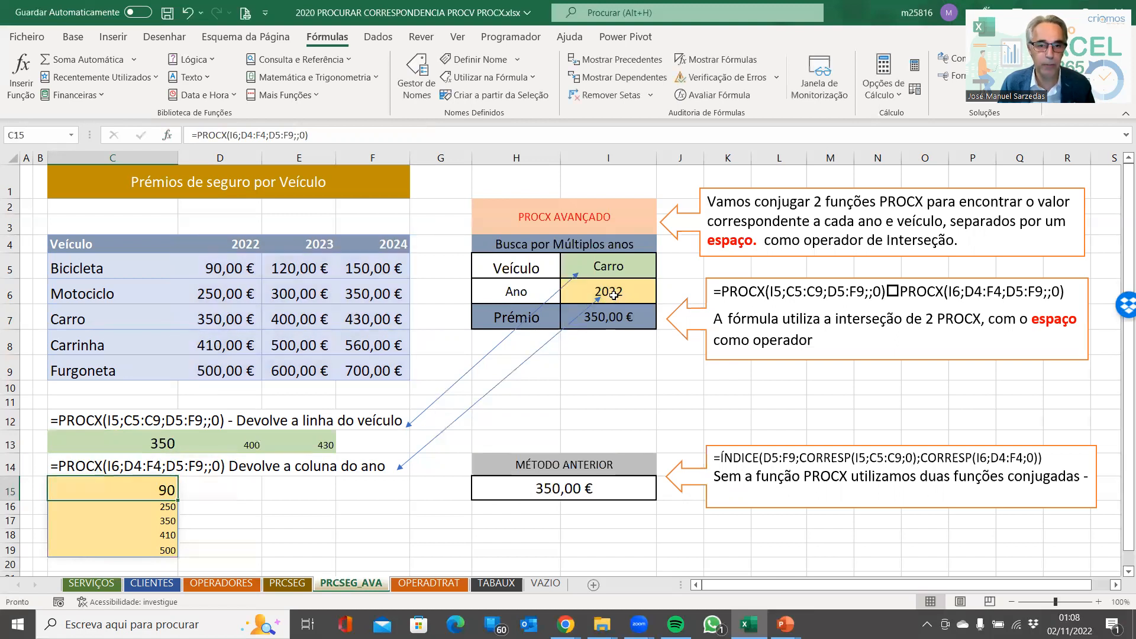
left_click(156, 500)
key("Down")
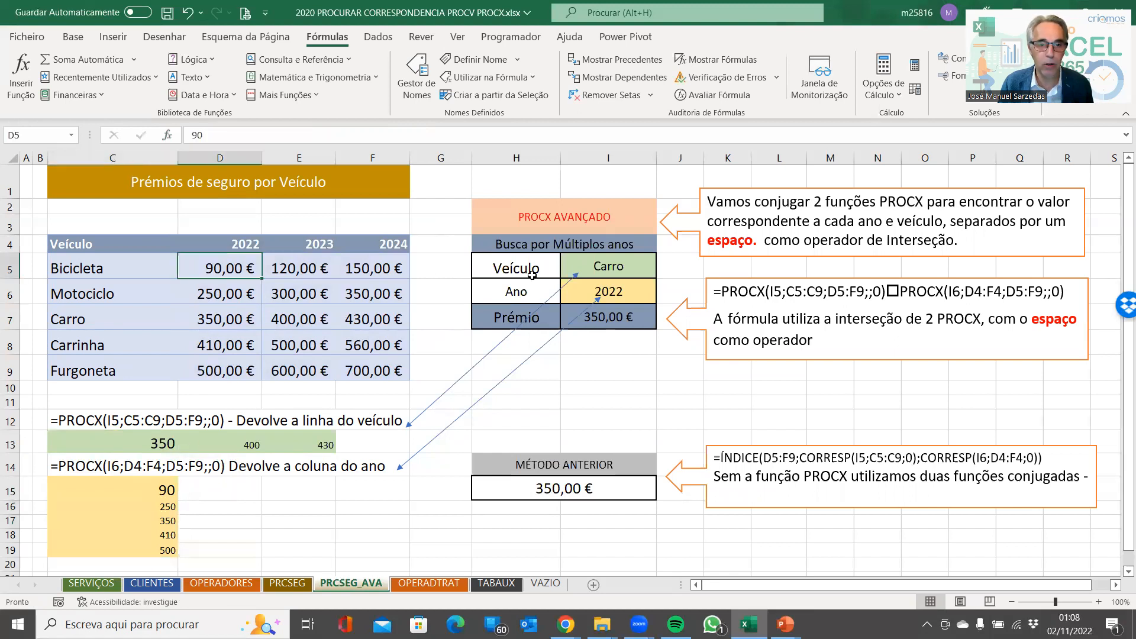
Set the searched year in I6 to 2024
left_click(597, 291)
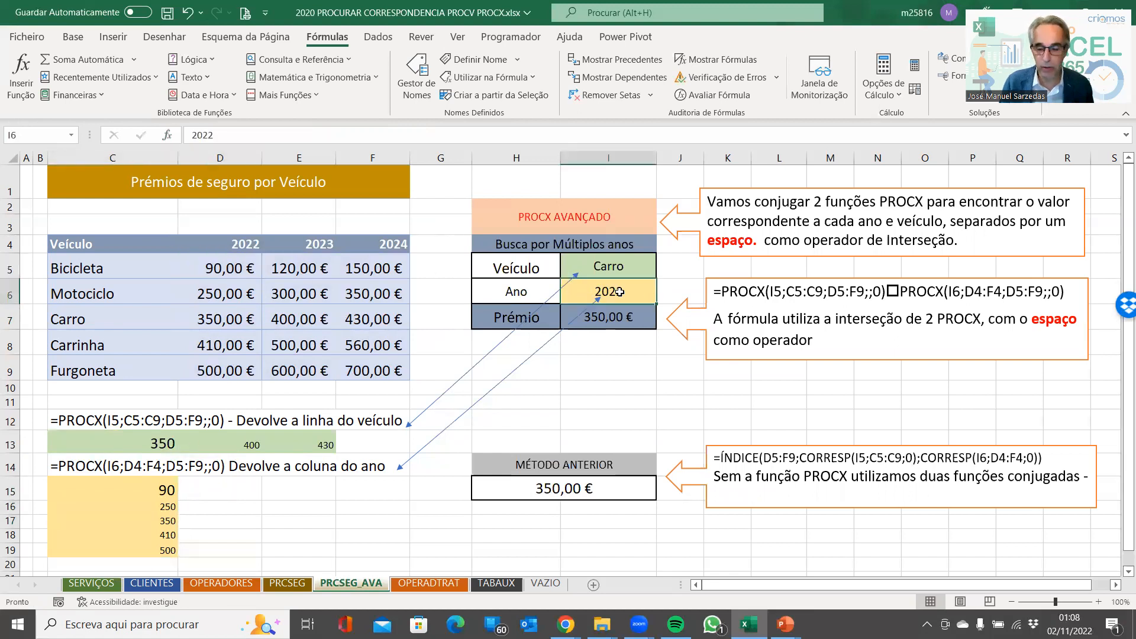
type("2024")
key("Return")
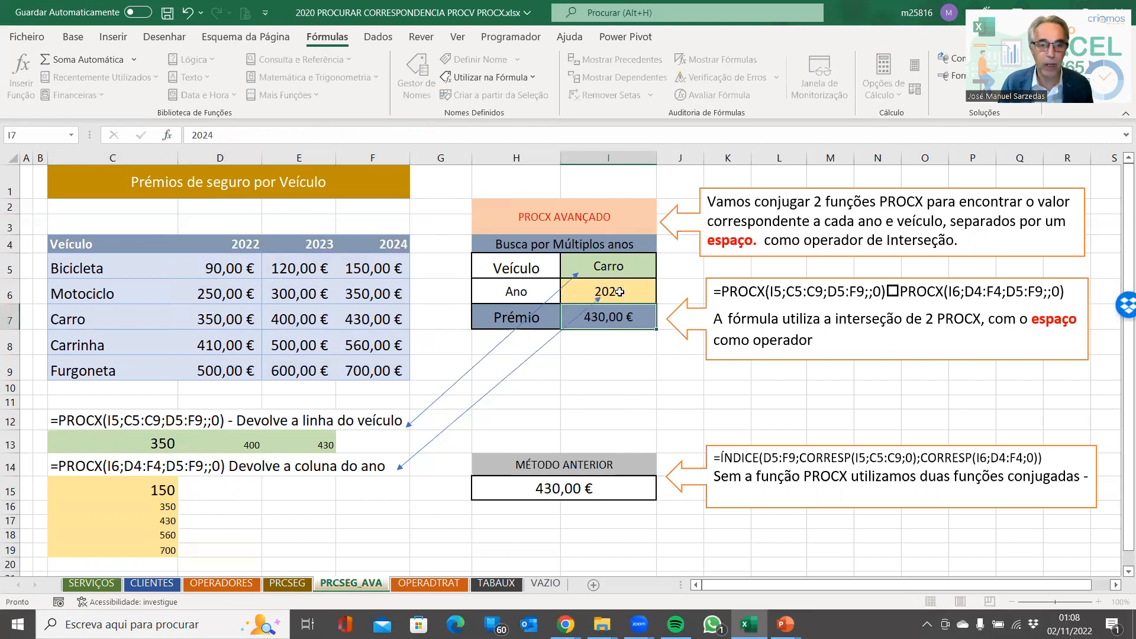
Compare the spilled year column results in C15:C19 with the 2024 premiums in column F
left_click(149, 490)
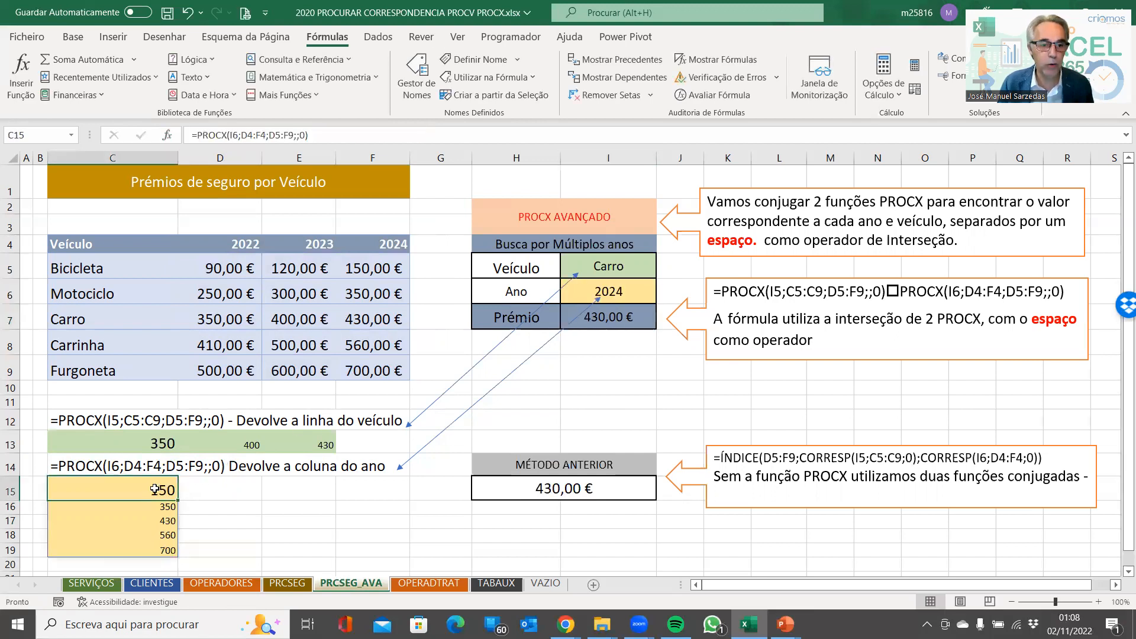
left_click(367, 268)
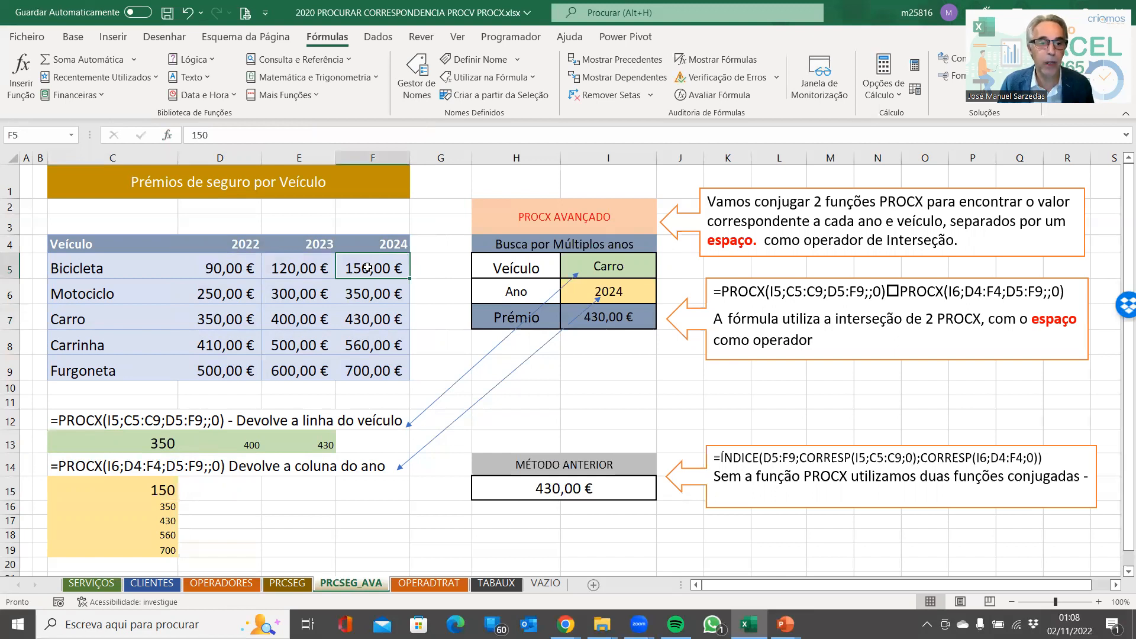
left_click(165, 490)
key("shift+Down")
key("shift+Down")
key("shift+Down")
key("shift+Down")
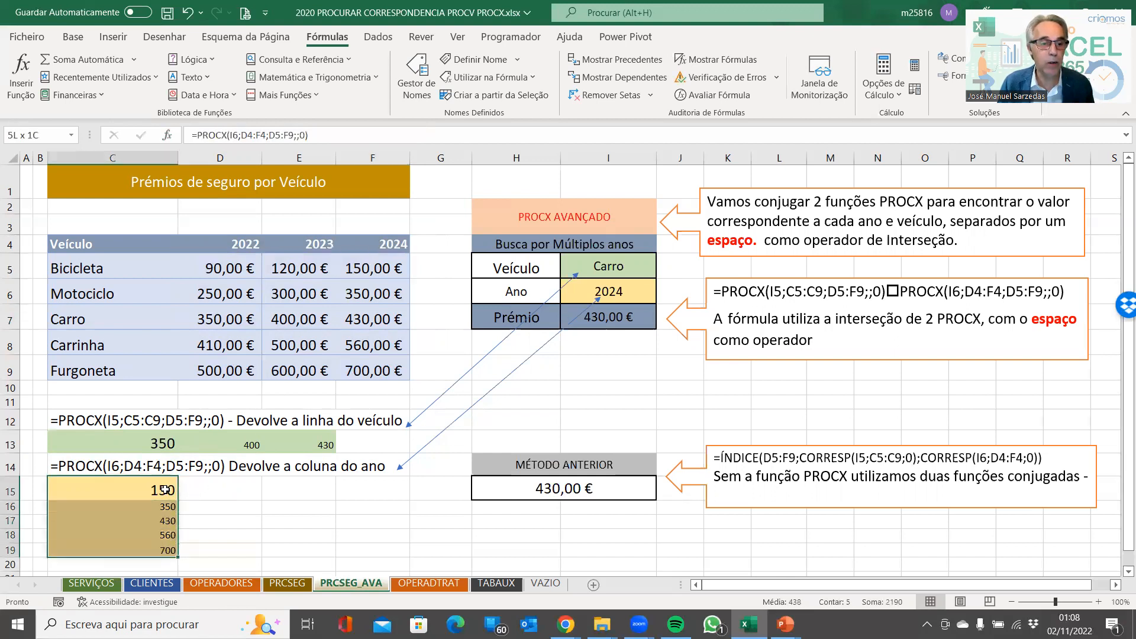
left_click(165, 489)
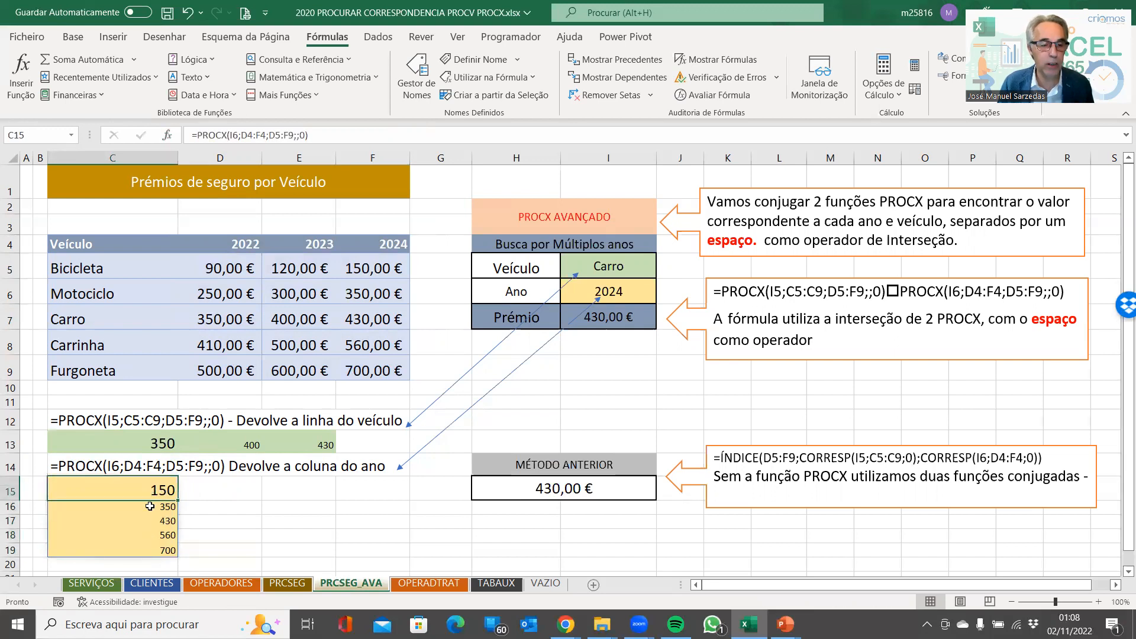
left_click(150, 507)
left_click(153, 489)
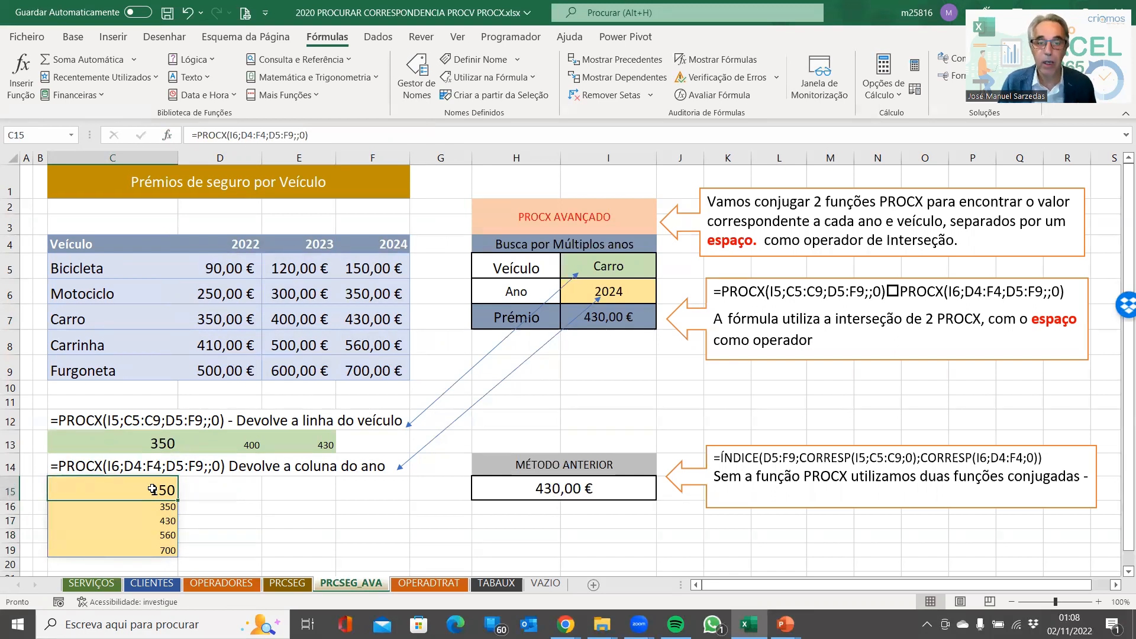
Compare the combined premium formula in I7 with the separate row lookup in C13 and column lookup in C15
left_click(644, 311)
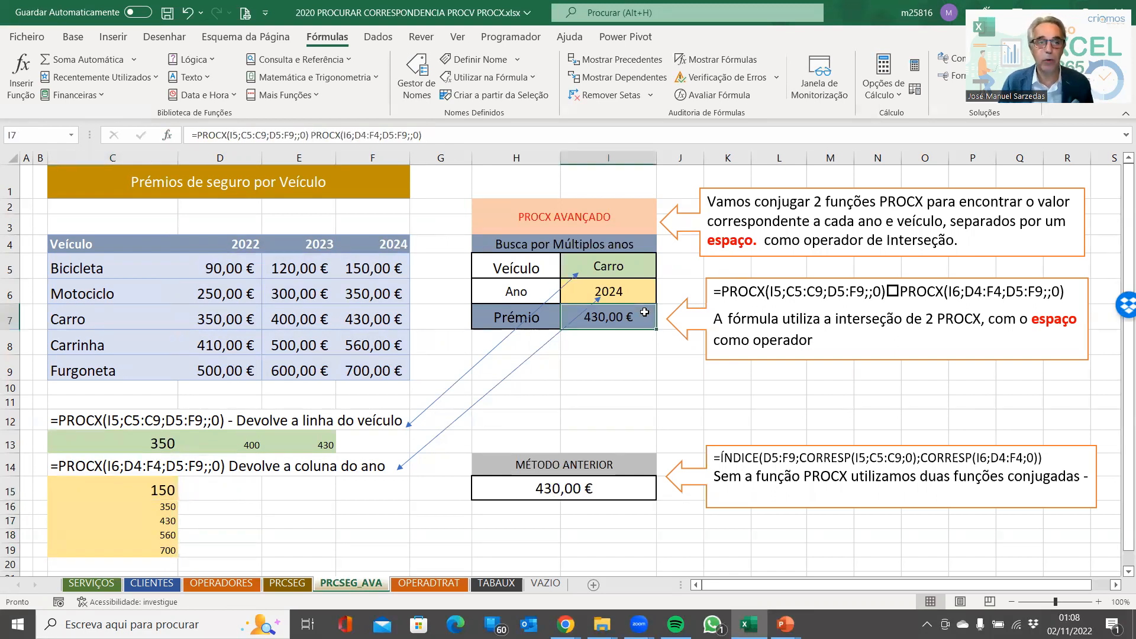
left_click(113, 440)
left_click(133, 480)
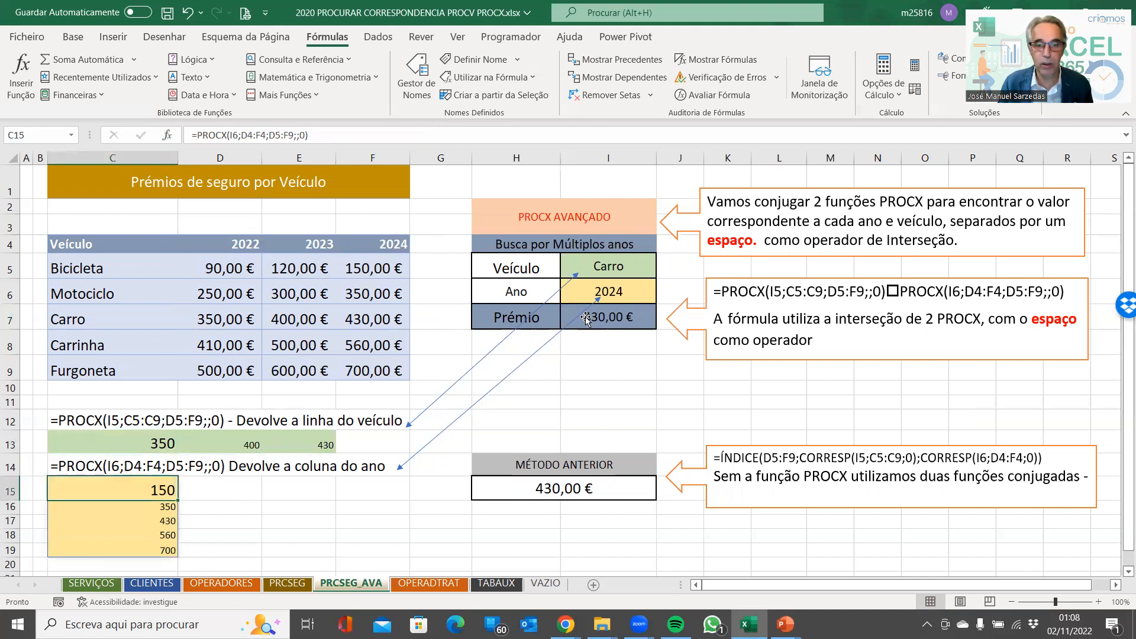
left_click(615, 315)
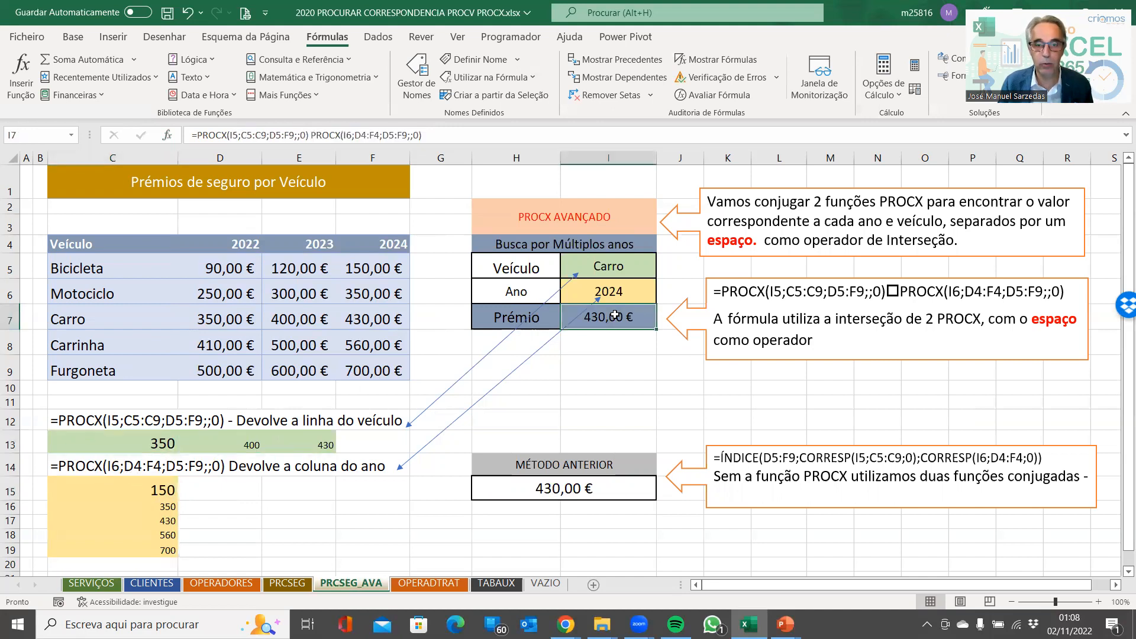
Examine the space that acts as intersection operator between the two PROCX functions in I7, leaving the formula as it is
left_click(309, 135)
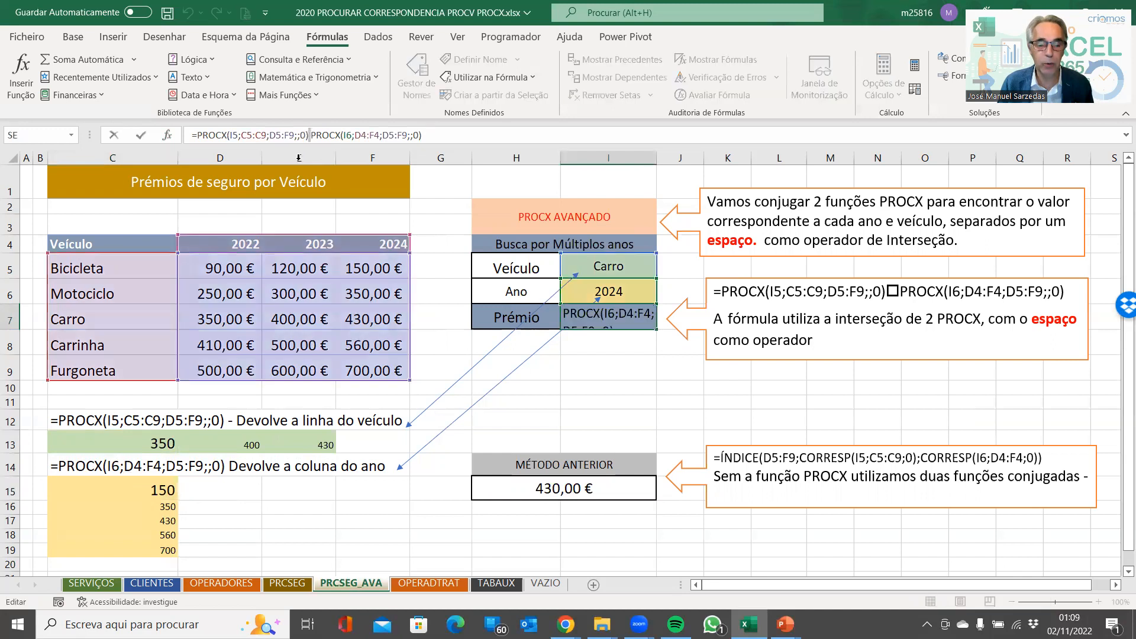
left_click(612, 316)
scroll(612, 316, "up", 4, "ctrl")
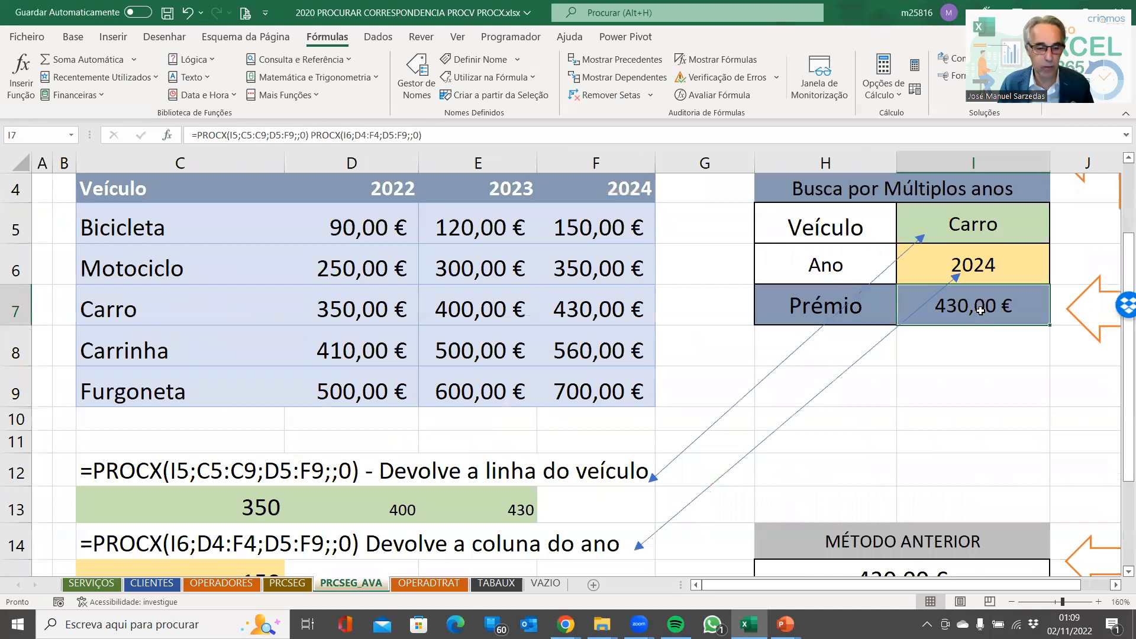
double_click(980, 310)
left_click_drag(934, 585, 963, 583)
left_click(914, 306)
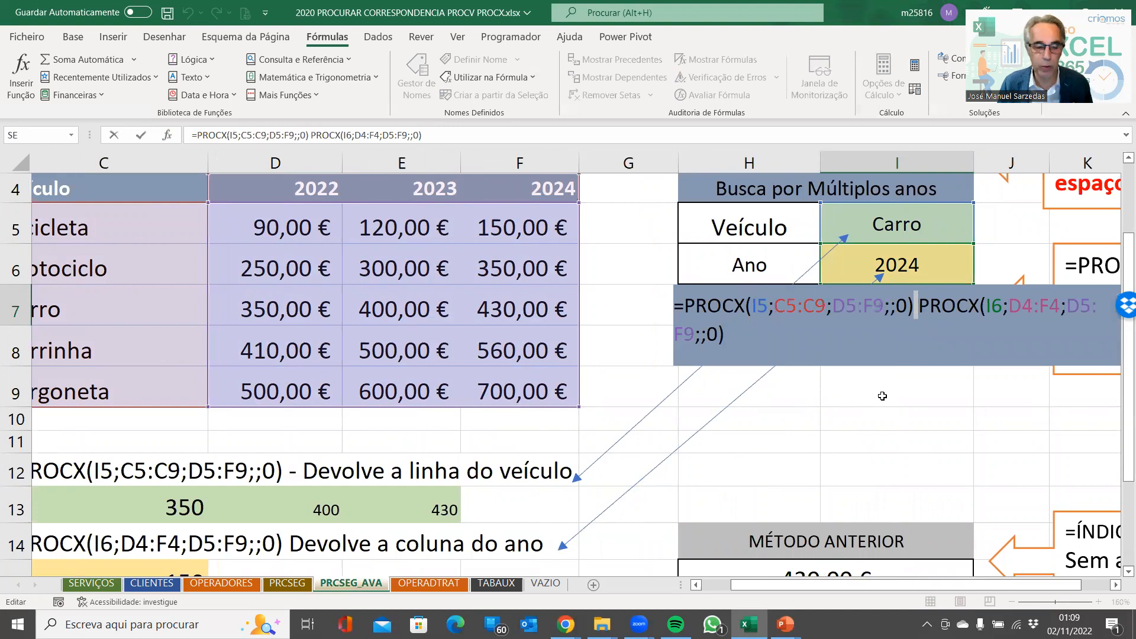
key("Escape")
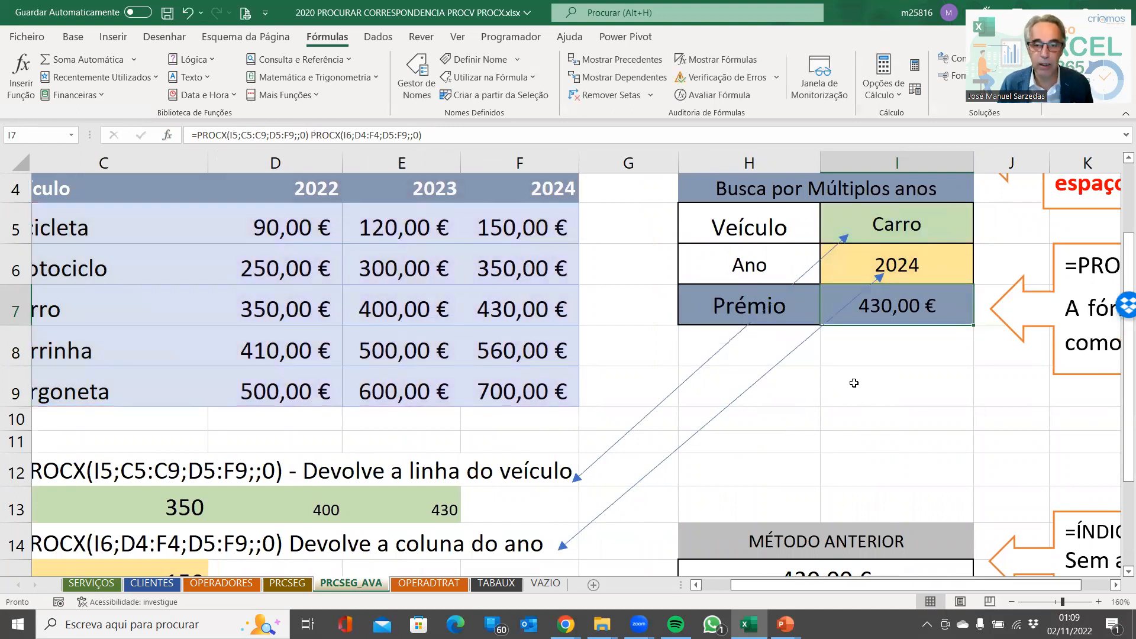
Set the searched year in I6 to 2023
scroll(850, 381, "down", 2)
scroll(800, 375, "down", 1)
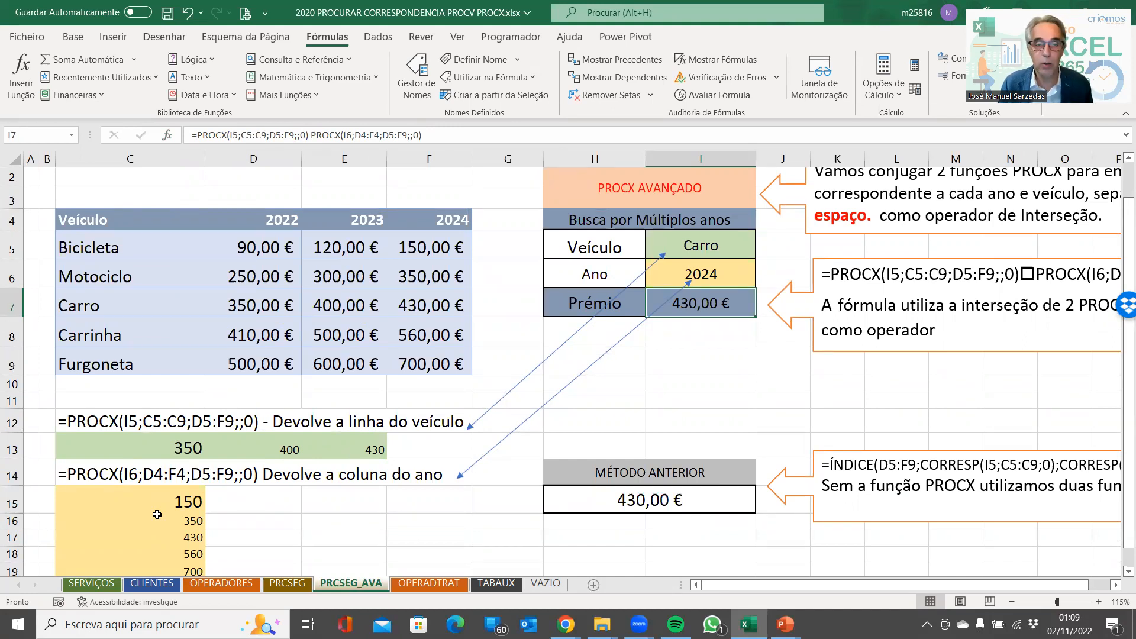
left_click(698, 273)
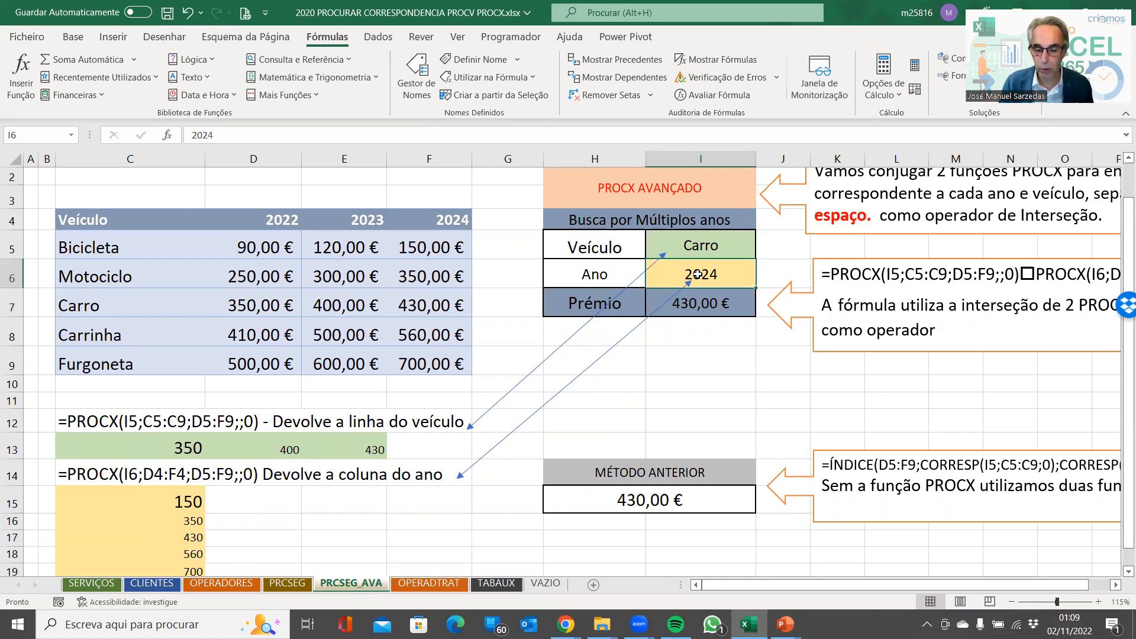
type("2023")
key("Return")
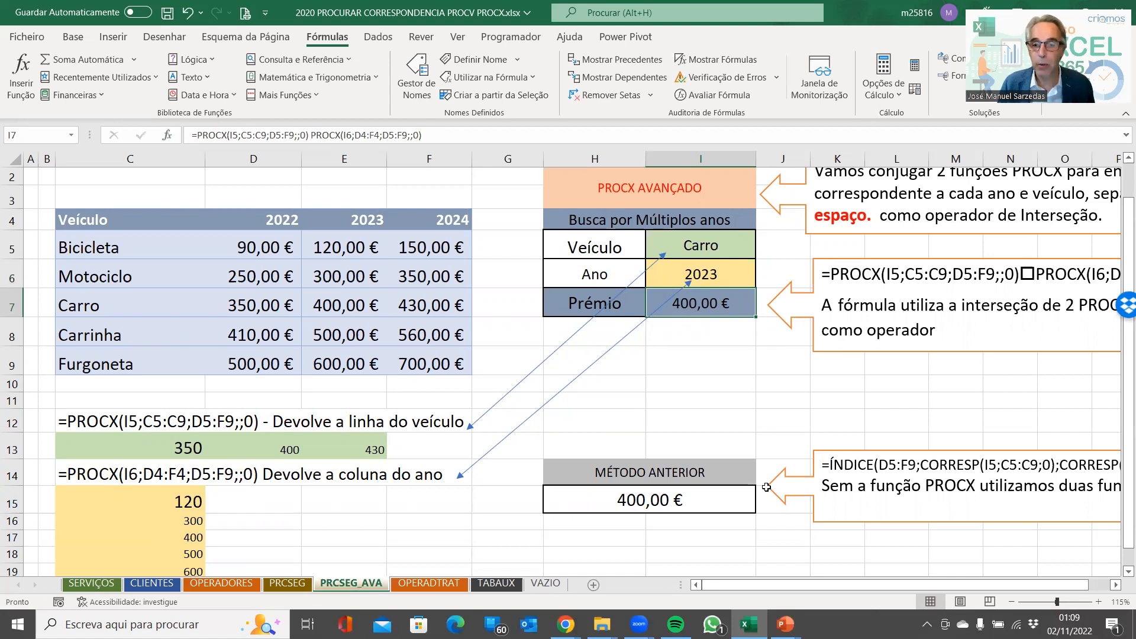
Examine the MÉTODO ANTERIOR block and its note on the combined ÍNDICE and CORRESP formula
left_click_drag(788, 587, 935, 588)
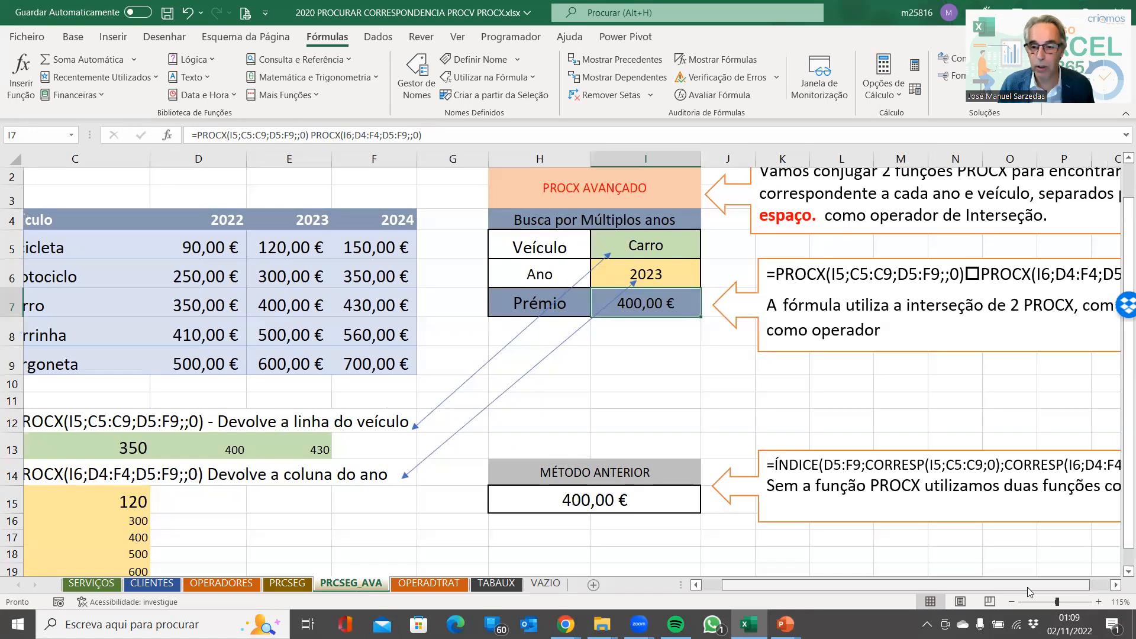
left_click(1114, 585)
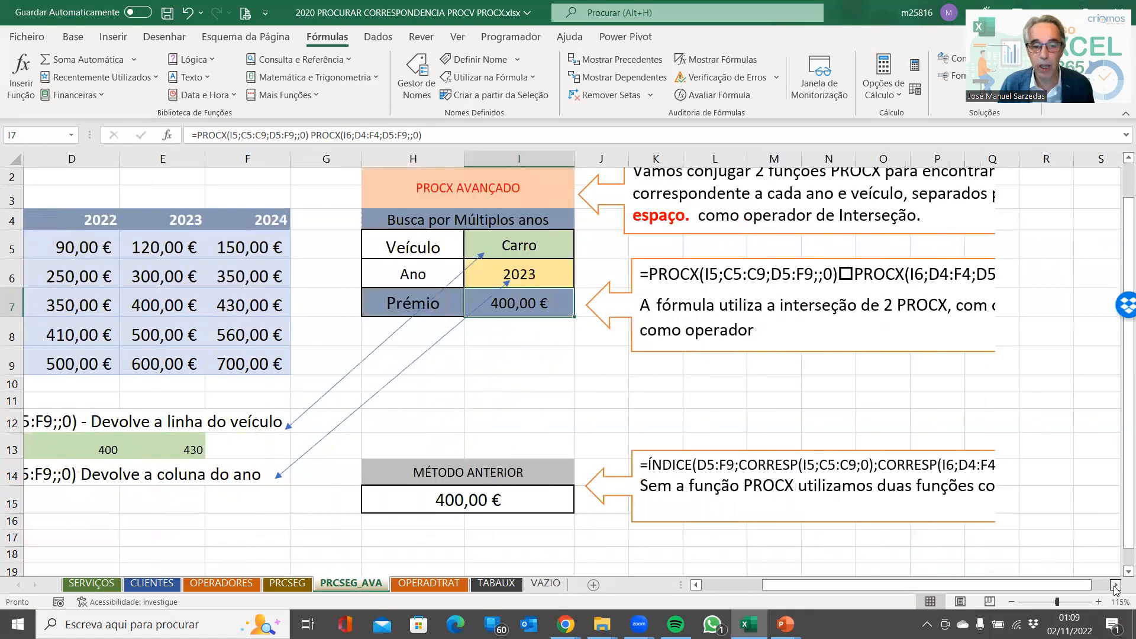